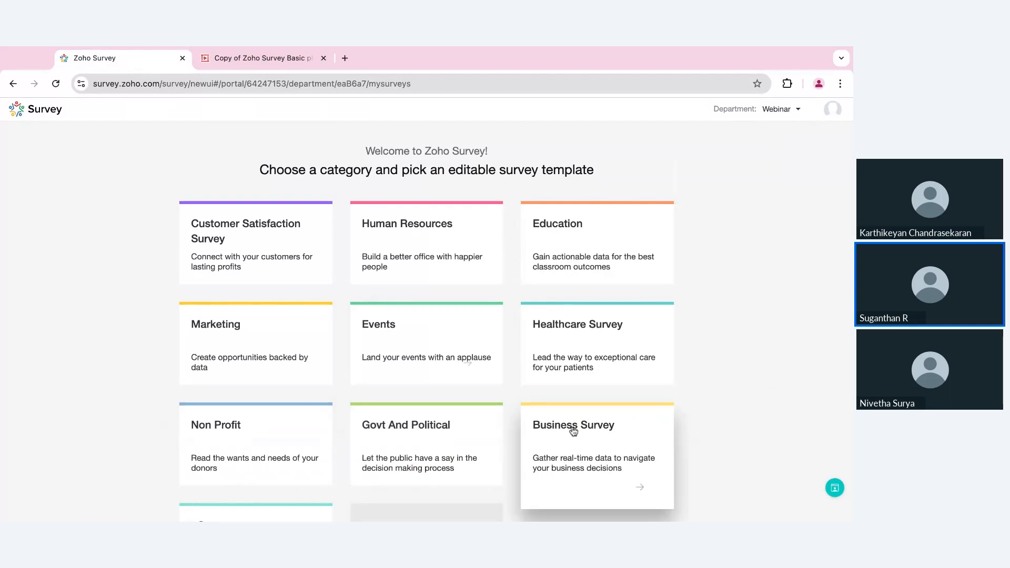
- Start a new survey from scratch and go to the Import Survey options
{"action": "scroll", "coordinate": [572, 427], "scroll_direction": "down", "scroll_amount": 2}
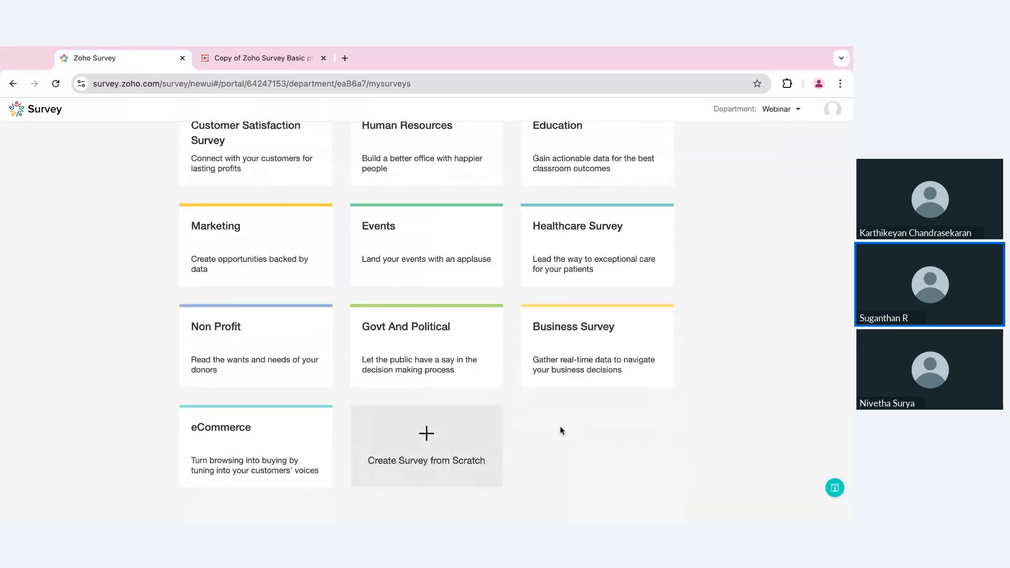
{"action": "left_click", "coordinate": [476, 441]}
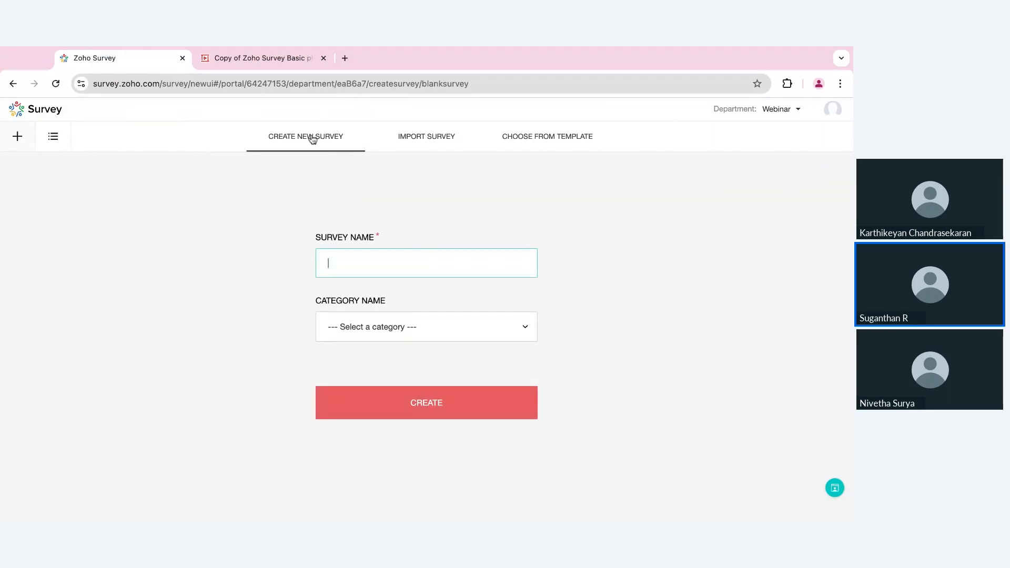
{"action": "left_click", "coordinate": [436, 137]}
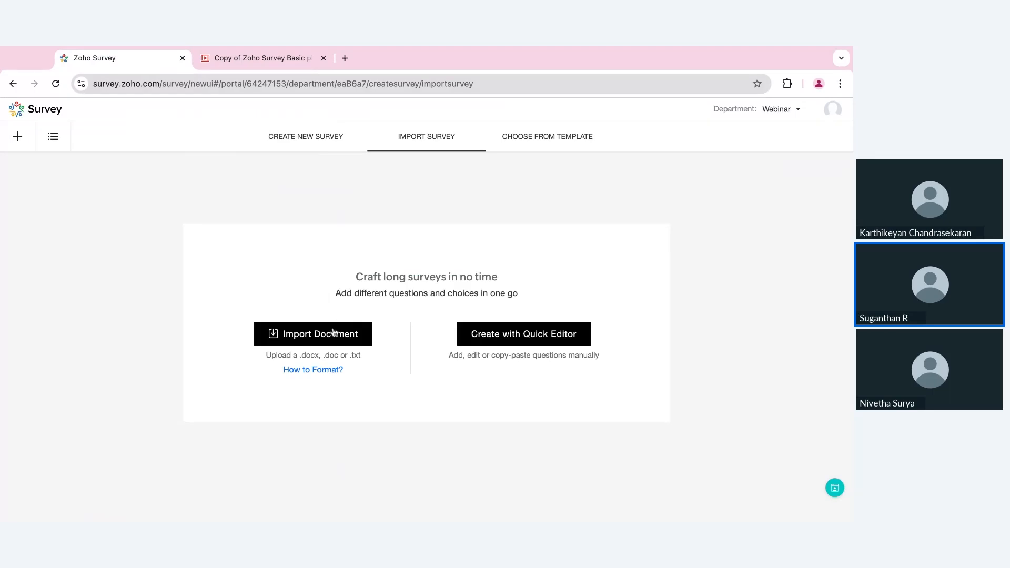
- Review the import formatting guide's example and result questions, then close it
{"action": "left_click", "coordinate": [328, 371]}
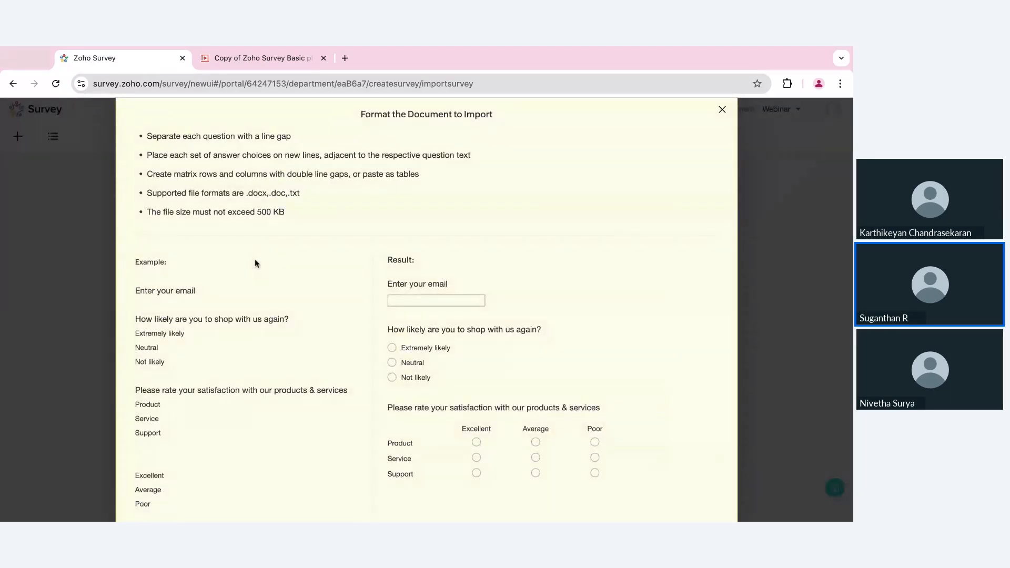
{"action": "scroll", "coordinate": [255, 261], "scroll_direction": "down", "scroll_amount": 1}
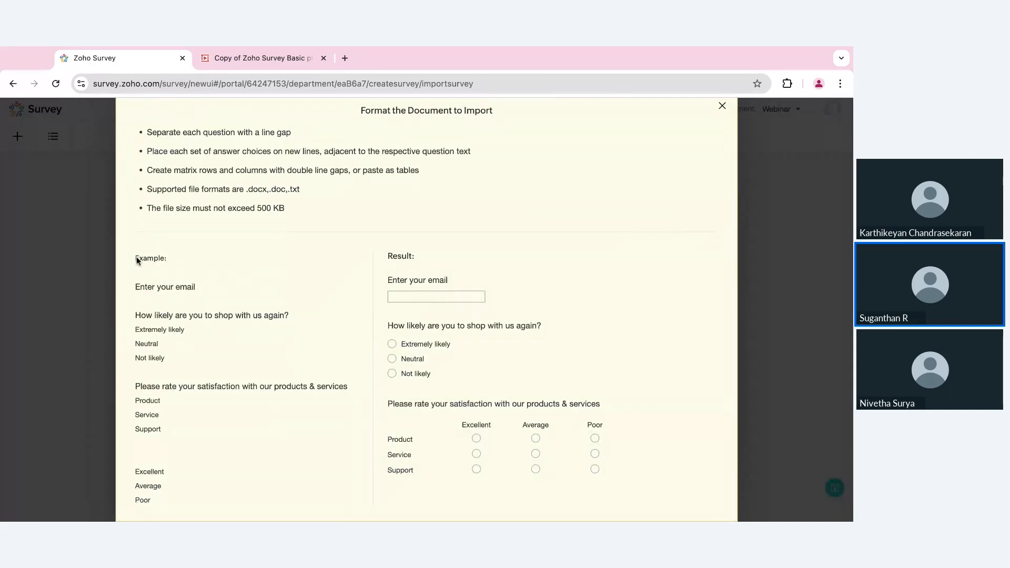
{"action": "mouse_move", "coordinate": [136, 257]}
{"action": "left_mouse_down"}
{"action": "mouse_move", "coordinate": [157, 344]}
{"action": "mouse_move", "coordinate": [222, 439]}
{"action": "left_mouse_up"}
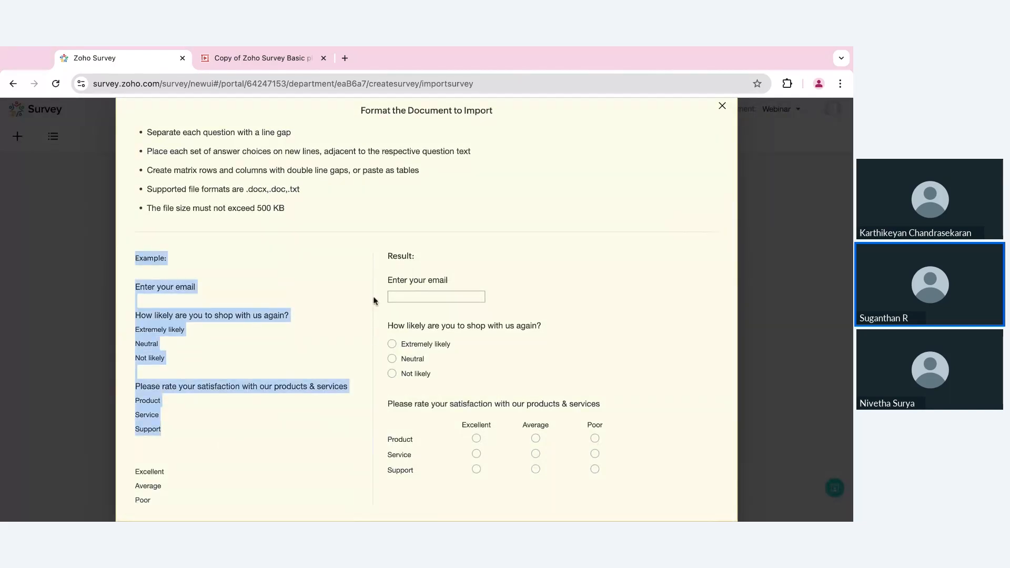
{"action": "left_click_drag", "start_coordinate": [384, 273], "coordinate": [476, 425]}
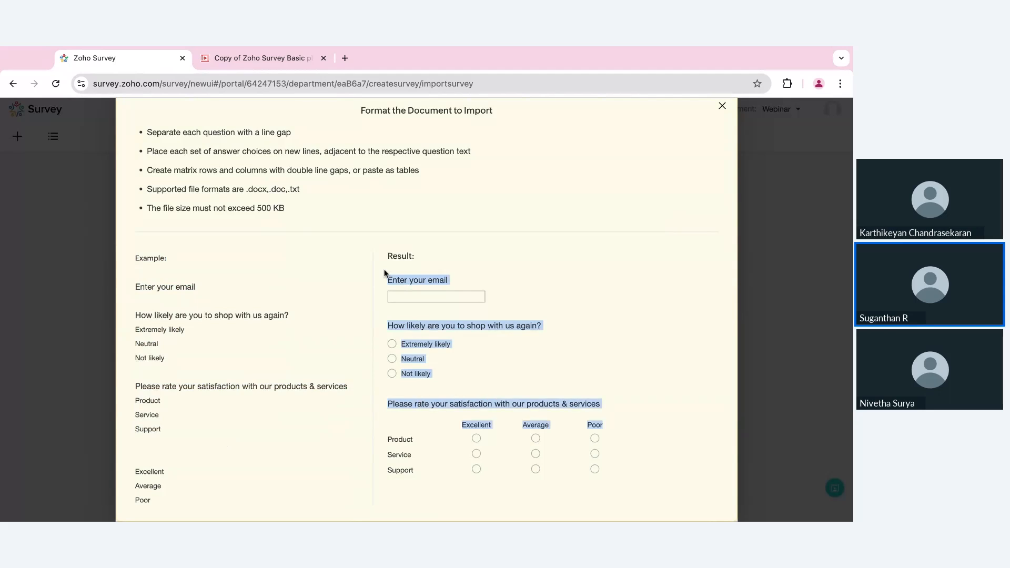
{"action": "left_click", "coordinate": [724, 106]}
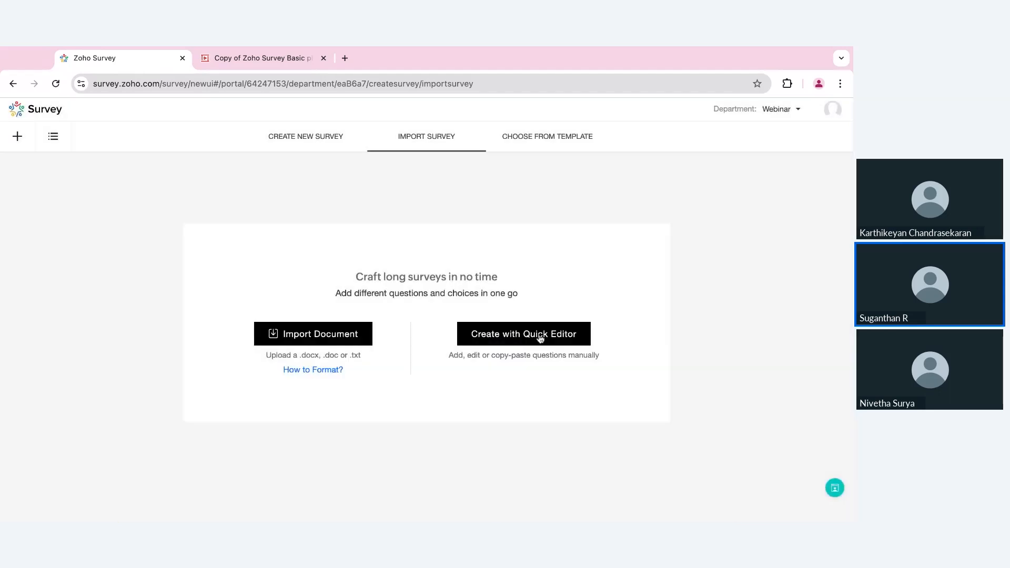
- In the Quick Editor, browse templates and preview Test Drive Survey Feedback
{"action": "left_click", "coordinate": [542, 340]}
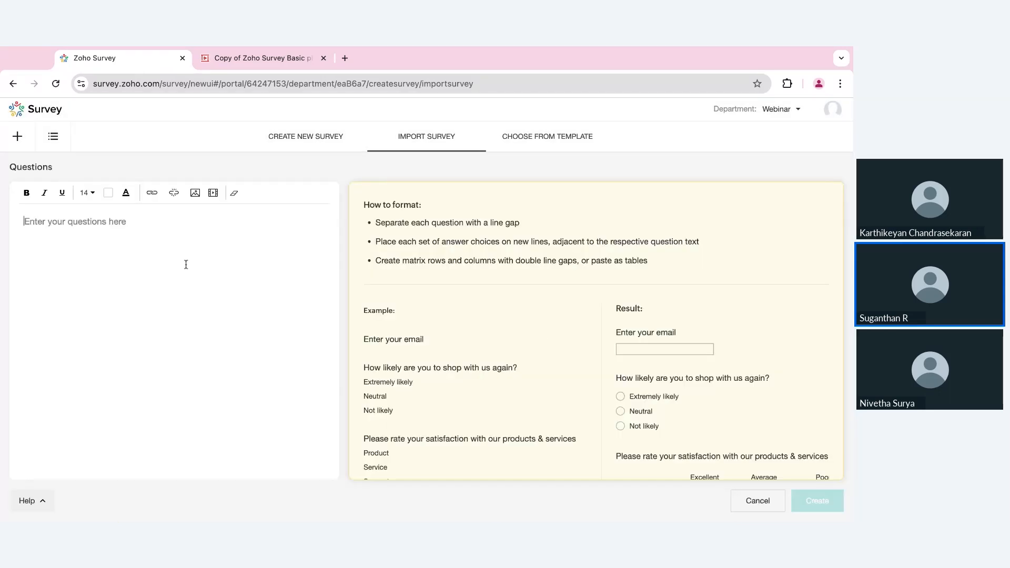
{"action": "left_click", "coordinate": [550, 145]}
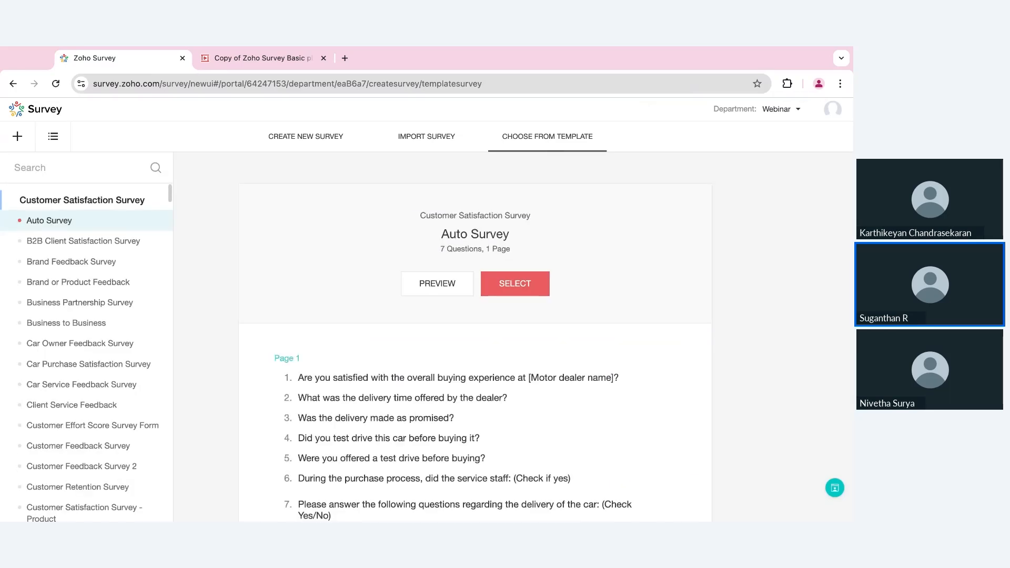
{"action": "scroll", "coordinate": [118, 349], "scroll_direction": "down", "scroll_amount": 5}
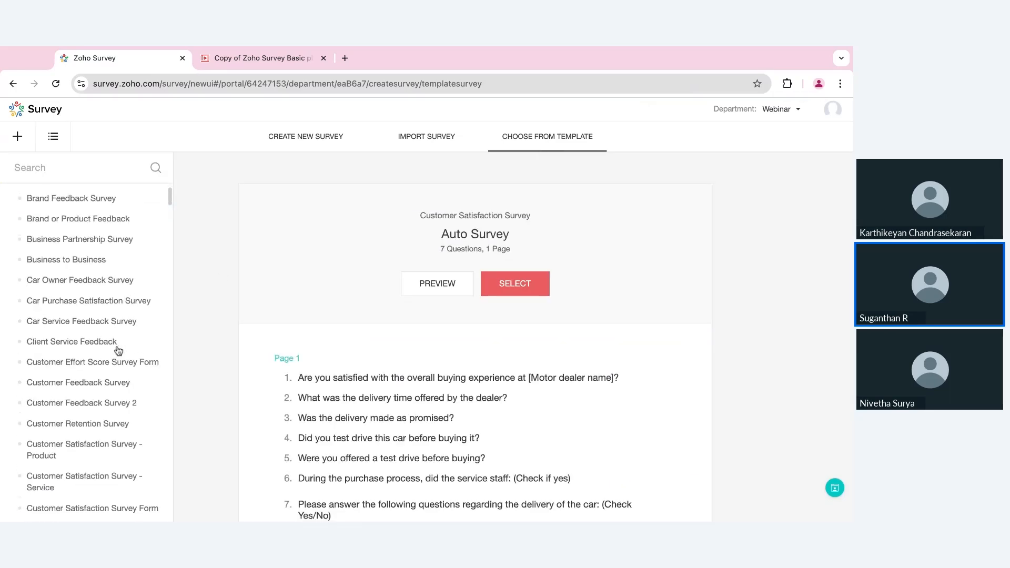
{"action": "scroll", "coordinate": [118, 351], "scroll_direction": "down", "scroll_amount": 4}
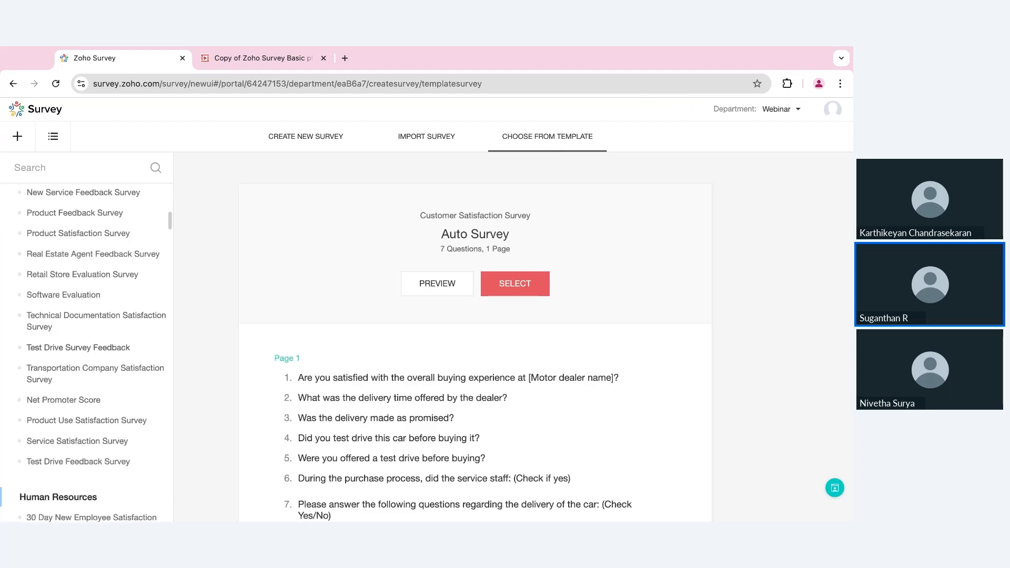
{"action": "left_click", "coordinate": [84, 345]}
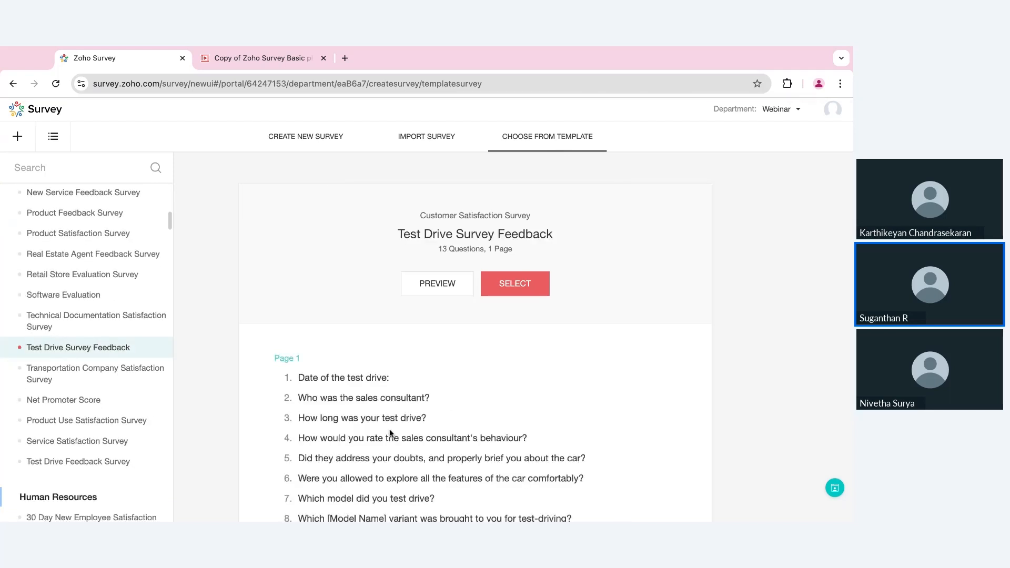
{"action": "scroll", "coordinate": [413, 447], "scroll_direction": "down", "scroll_amount": 3}
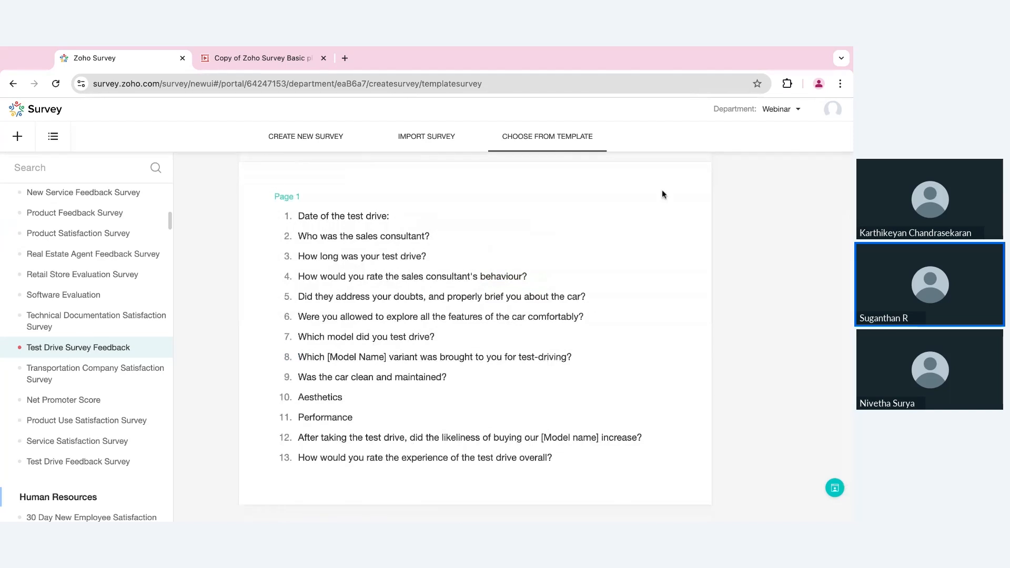
{"action": "scroll", "coordinate": [503, 295], "scroll_direction": "up", "scroll_amount": 3}
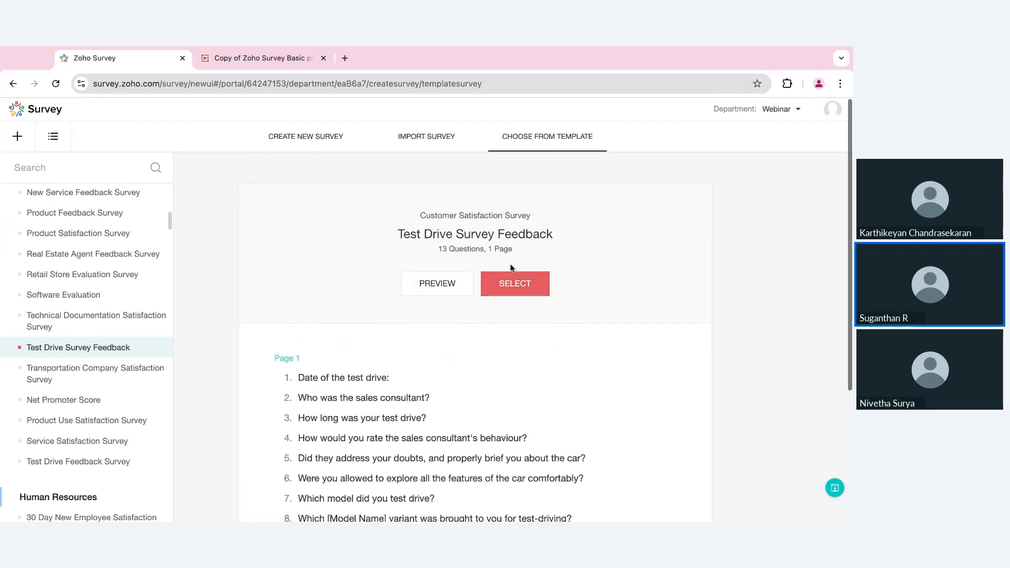
- Select the Test Drive template, then cancel it and switch to Create New Survey
{"action": "left_click", "coordinate": [512, 282]}
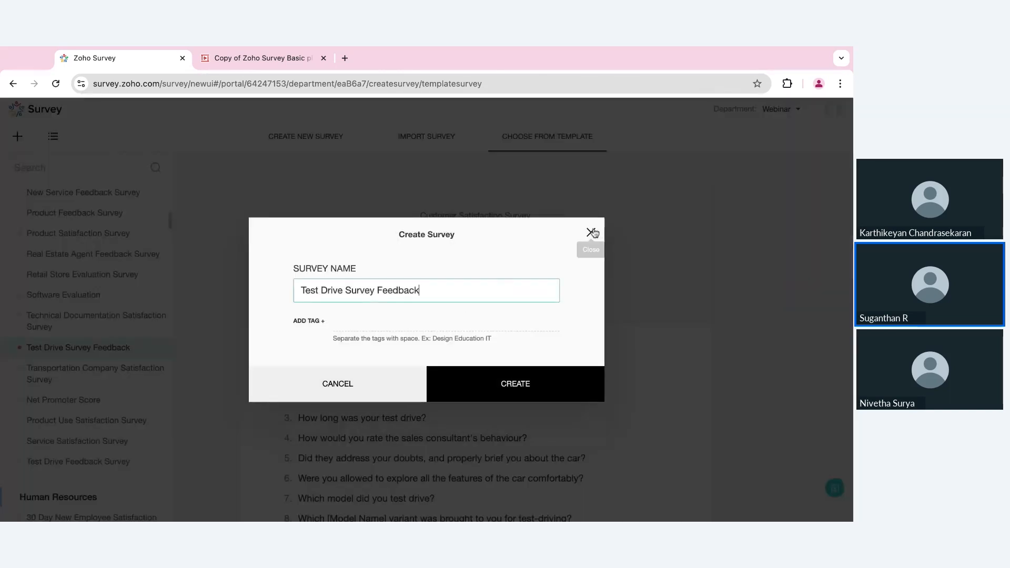
{"action": "left_click", "coordinate": [591, 231]}
{"action": "left_click", "coordinate": [333, 145]}
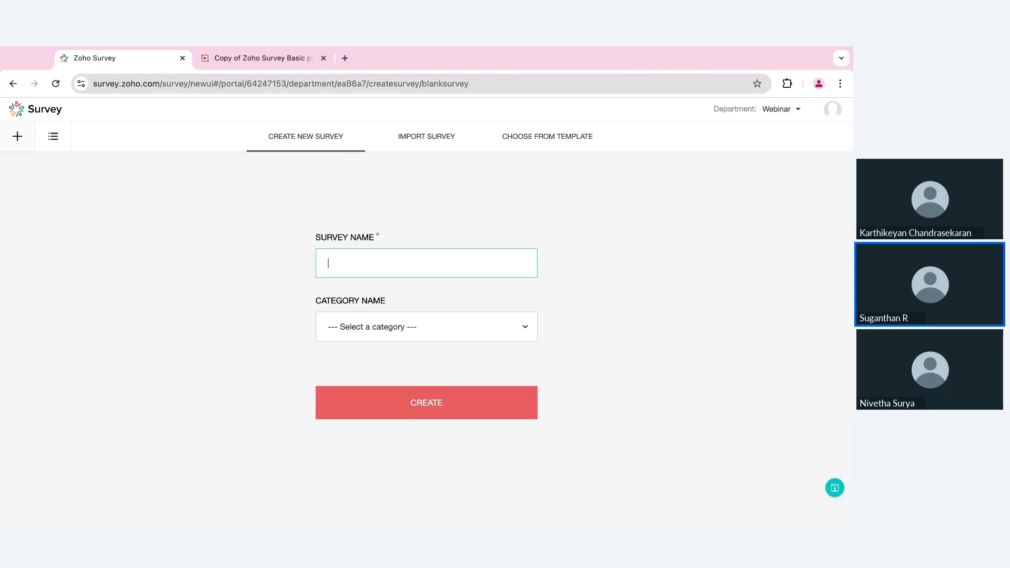
- Name the survey 'Product feedback', leave the category unset, and create it
{"action": "type", "text": "Product feedback"}
{"action": "left_click", "coordinate": [457, 339]}
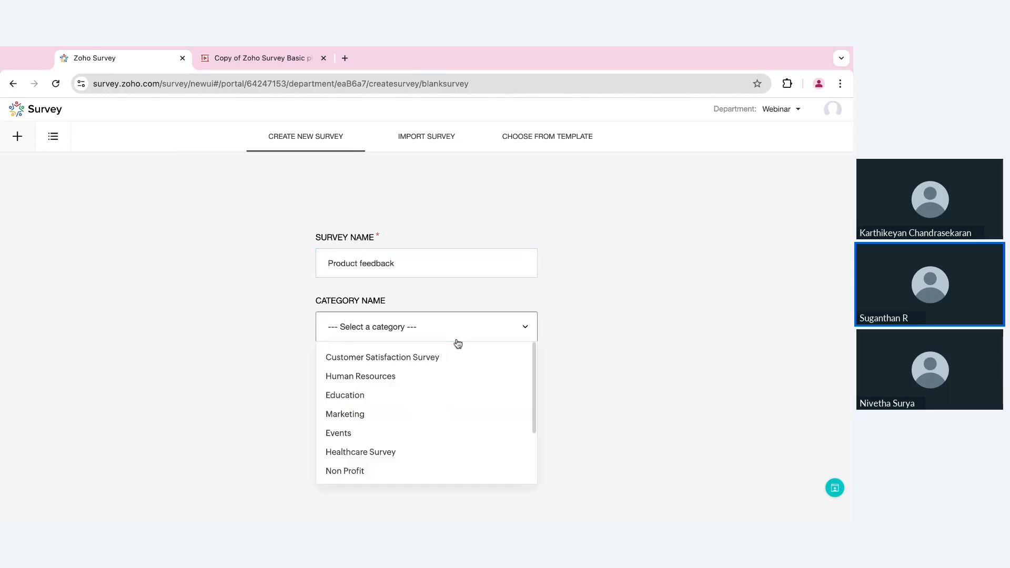
{"action": "left_click", "coordinate": [515, 338]}
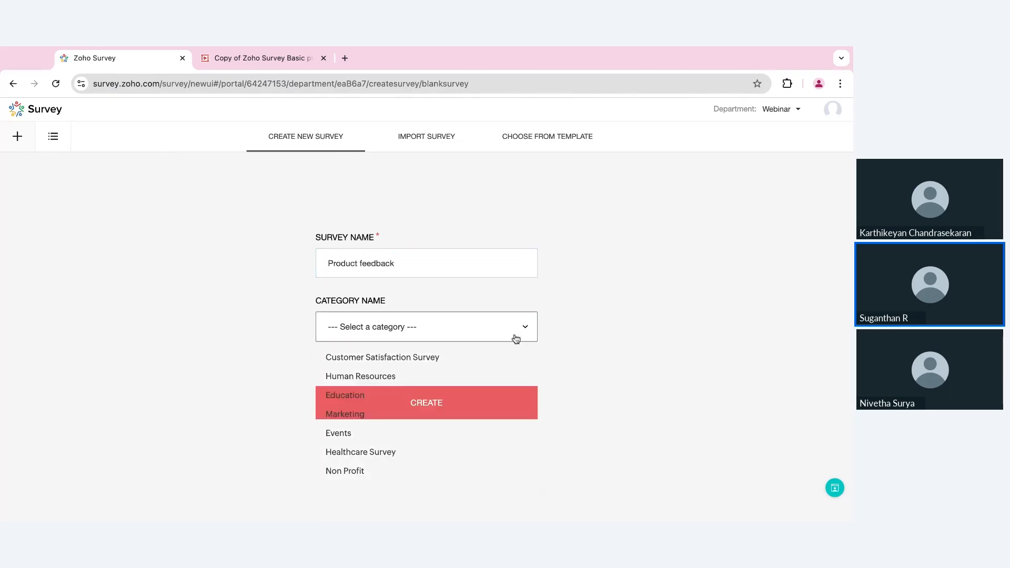
{"action": "left_click", "coordinate": [459, 411]}
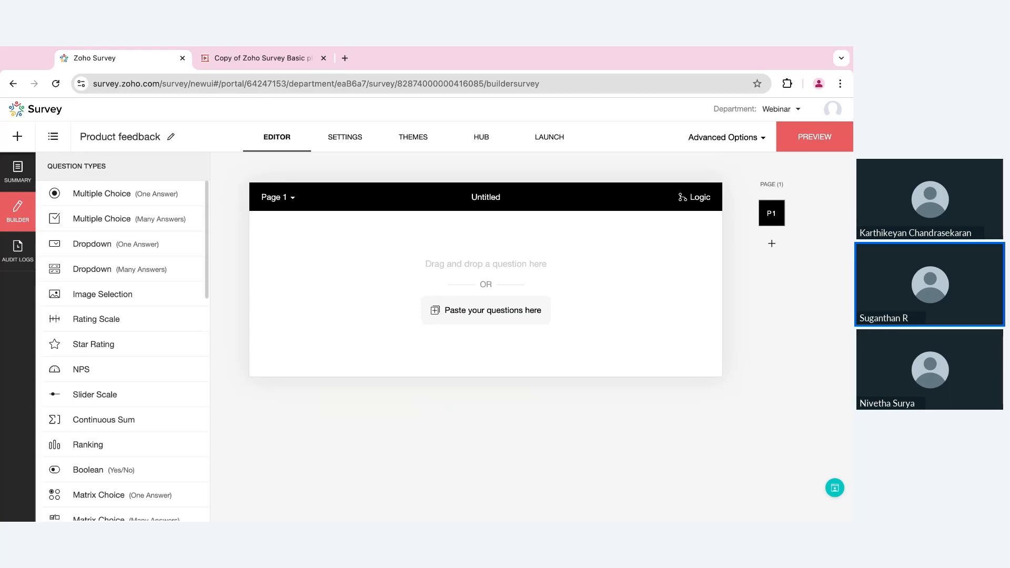
- Save an introduction page titled 'Welcome' with 'Please take few mins to help us understand where we stand.'
{"action": "left_click", "coordinate": [354, 139]}
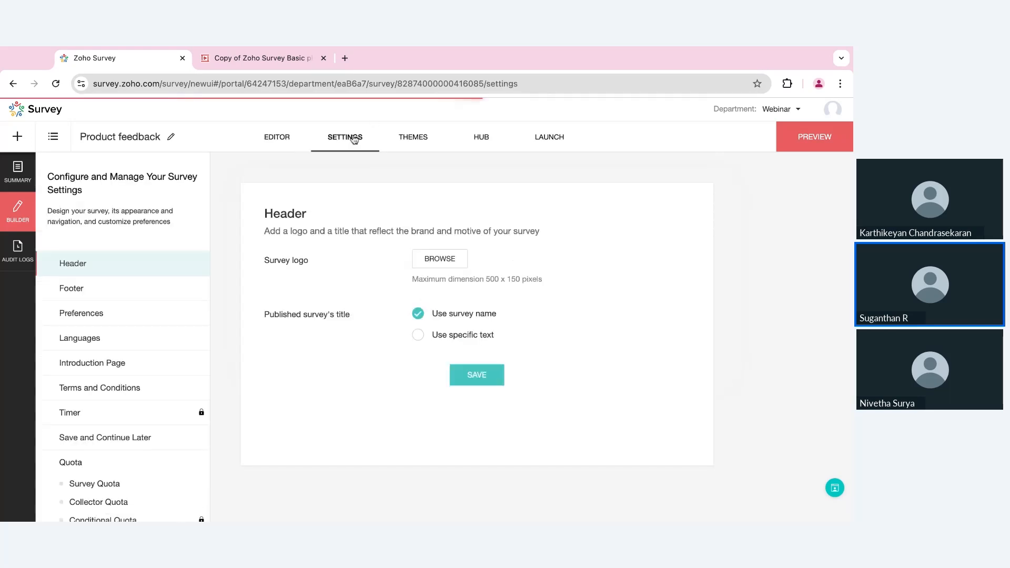
{"action": "left_click", "coordinate": [108, 360]}
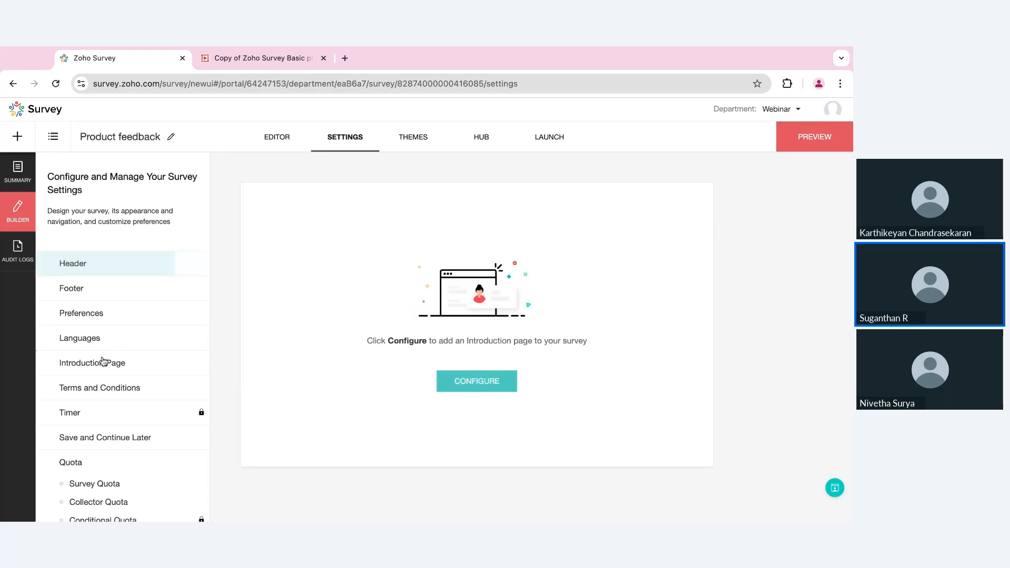
{"action": "left_click", "coordinate": [495, 381]}
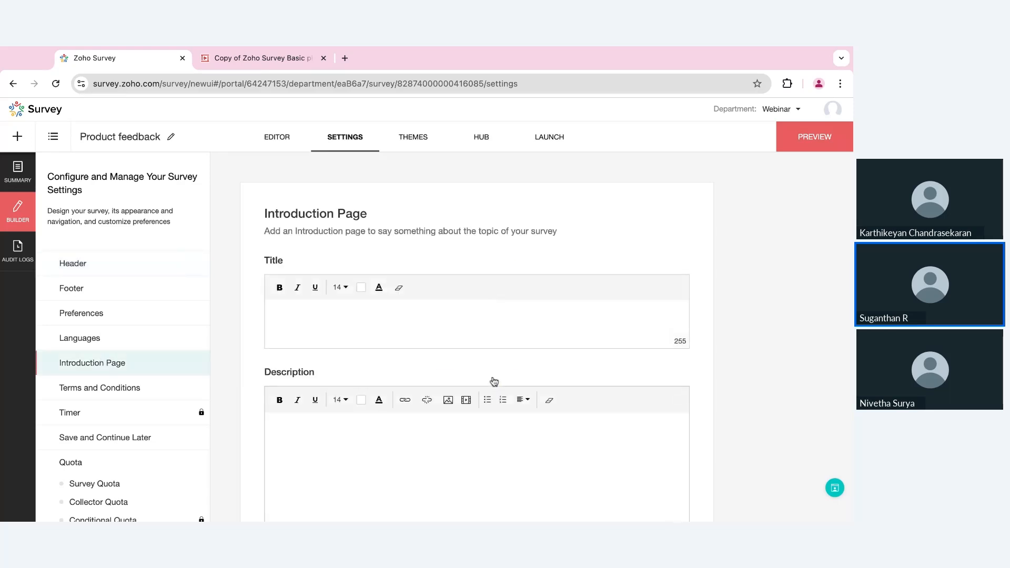
{"action": "left_click", "coordinate": [364, 315]}
{"action": "type", "text": "Welcome"}
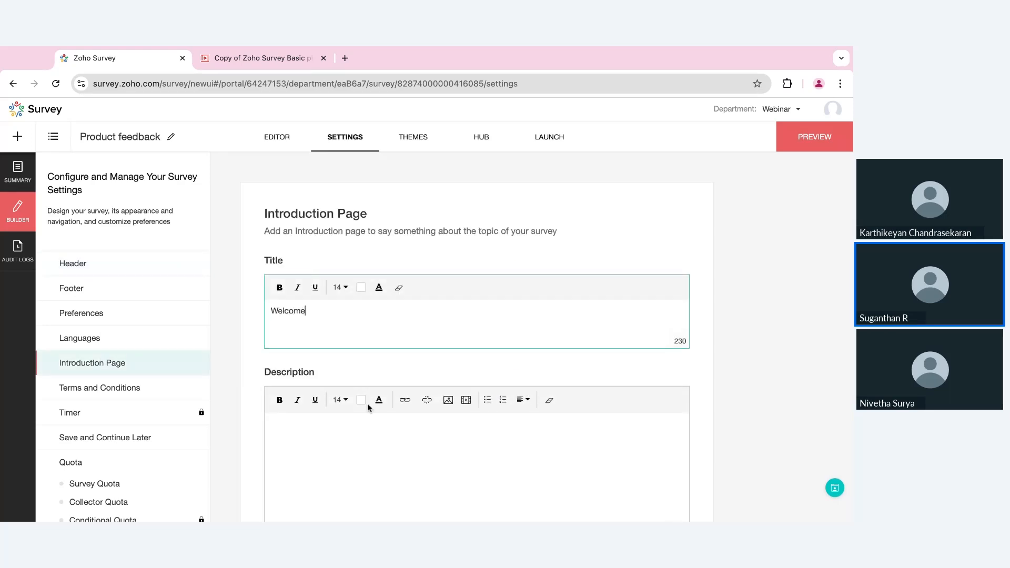
{"action": "left_click", "coordinate": [359, 433]}
{"action": "type", "text": "Please "}
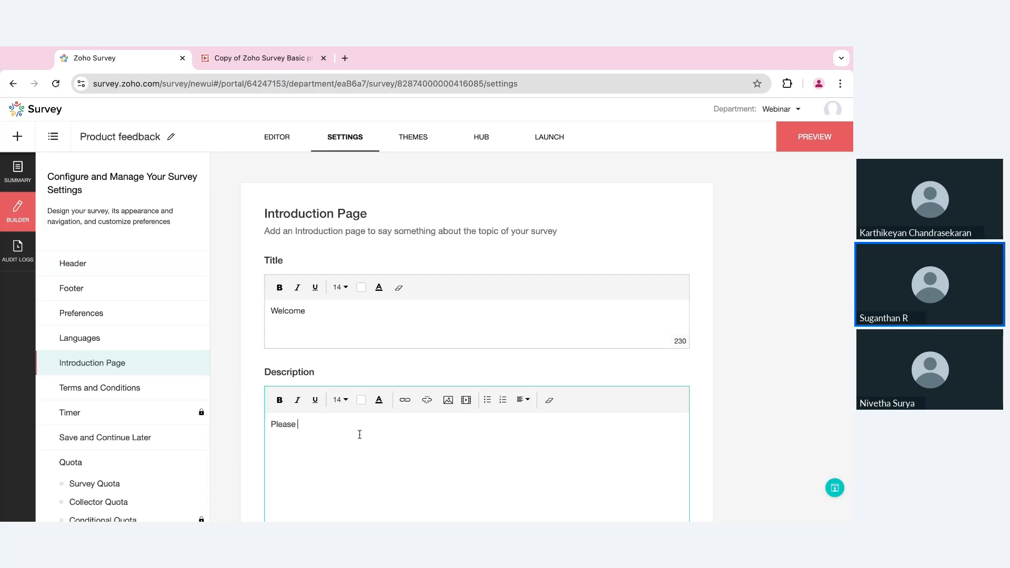
{"action": "type", "text": "take few mins to help us under"}
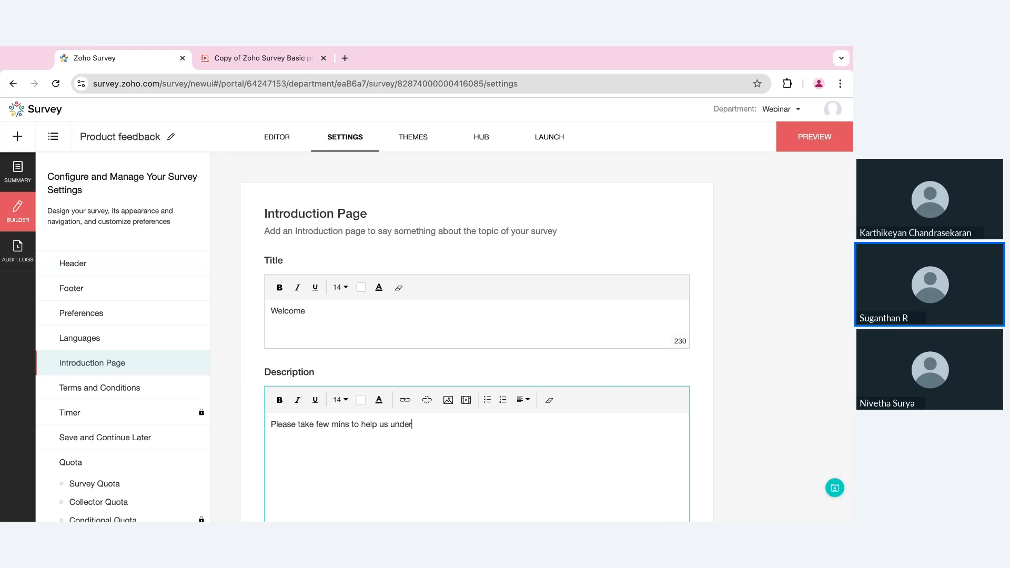
{"action": "type", "text": "stand where we stand."}
{"action": "scroll", "coordinate": [476, 337], "scroll_direction": "down", "scroll_amount": 3}
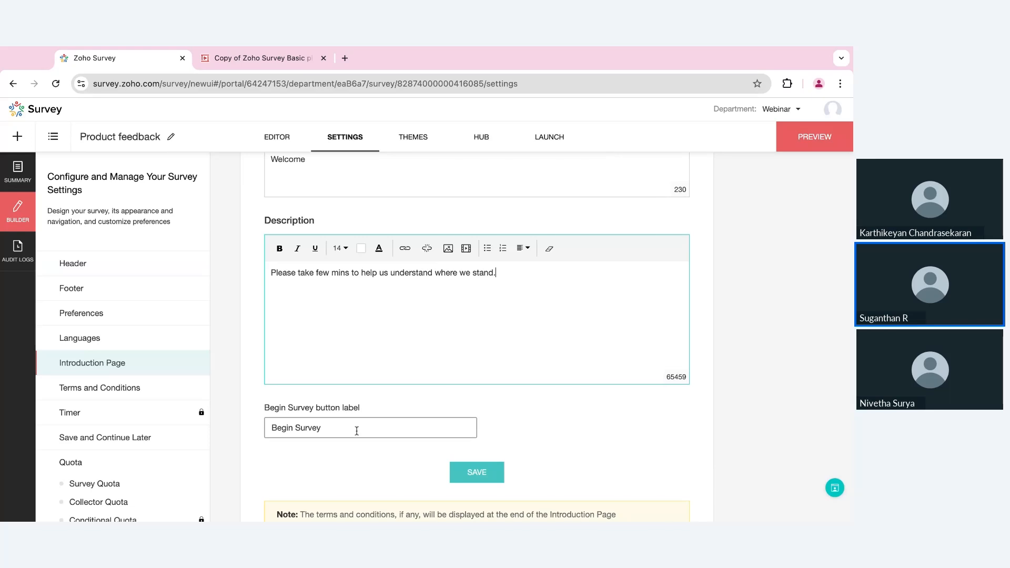
{"action": "left_click", "coordinate": [464, 474]}
{"action": "left_click", "coordinate": [272, 140]}
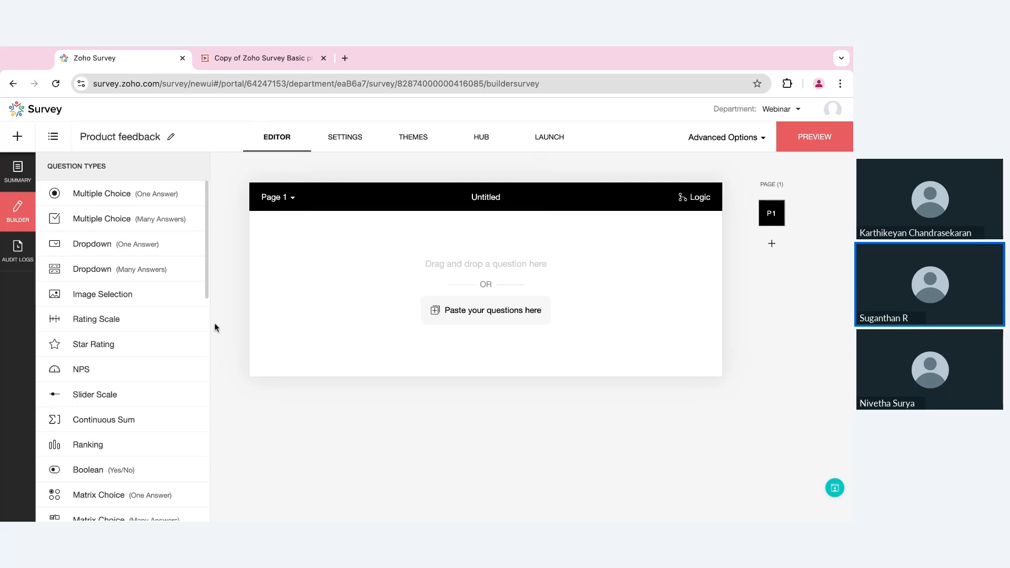
- Add a Rating Scale question 'How satisfied are you with our product?' to Page 1
{"action": "left_click_drag", "start_coordinate": [131, 321], "coordinate": [349, 290]}
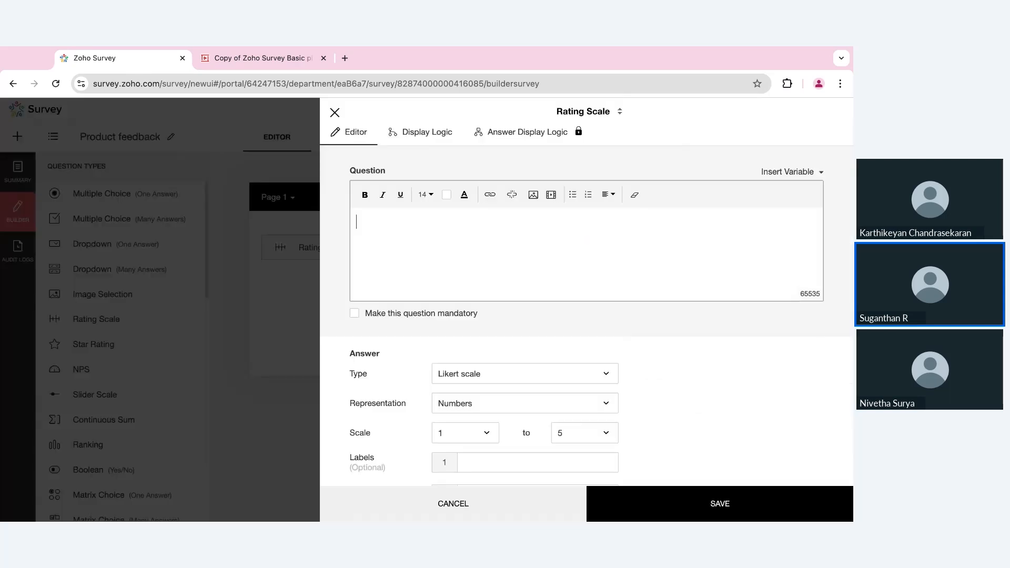
{"action": "type", "text": "How s"}
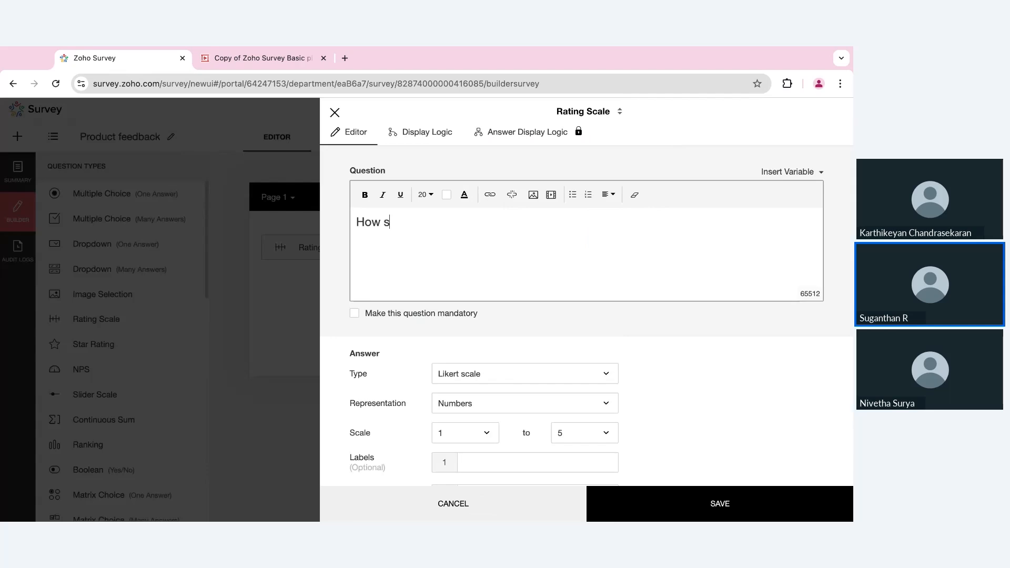
{"action": "type", "text": "atisfied are you "}
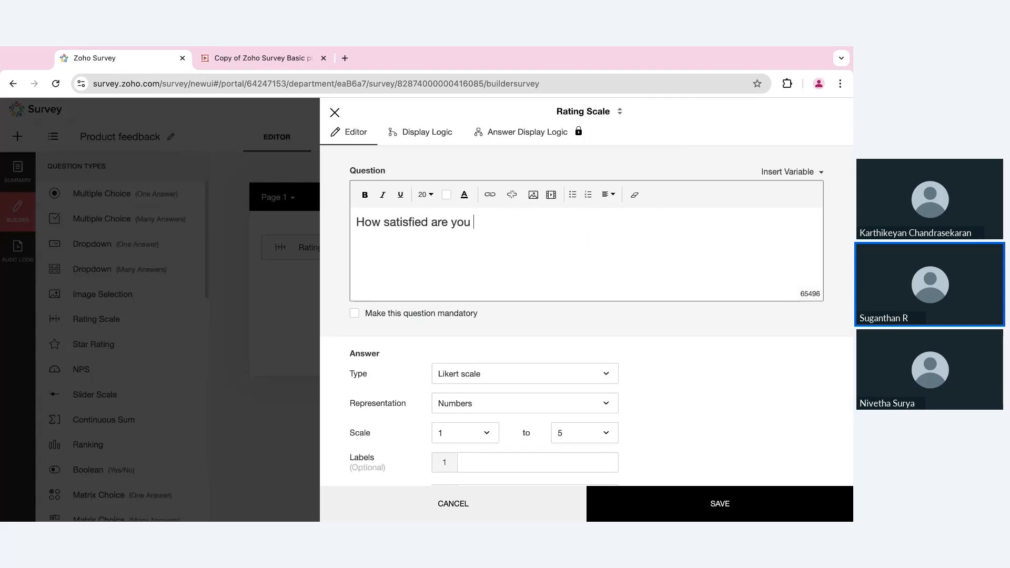
{"action": "type", "text": "with out p"}
{"action": "key", "text": "BackSpace"}
{"action": "key", "text": "BackSpace"}
{"action": "key", "text": "BackSpace"}
{"action": "type", "text": "r product?"}
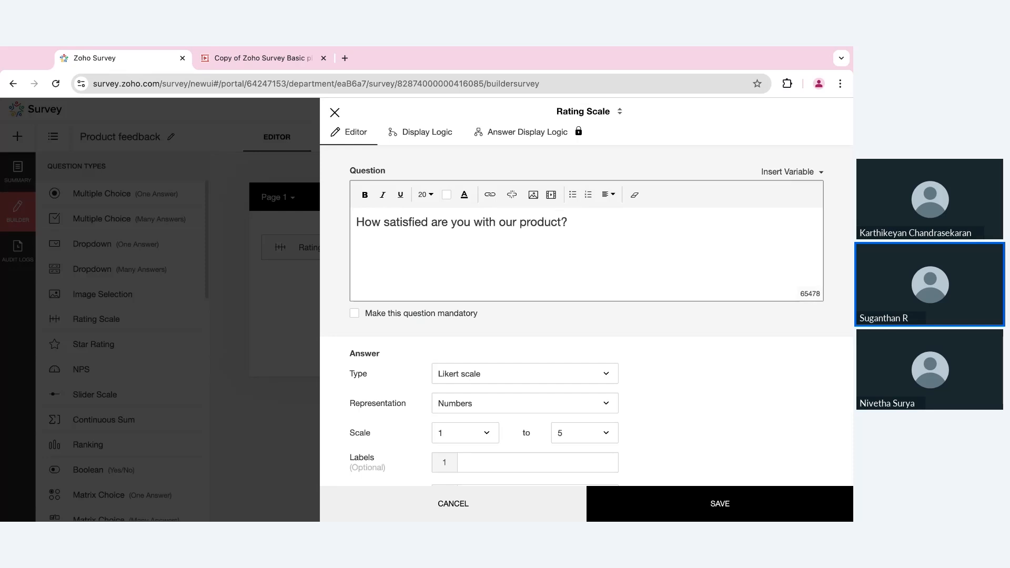
{"action": "scroll", "coordinate": [515, 403], "scroll_direction": "down", "scroll_amount": 2}
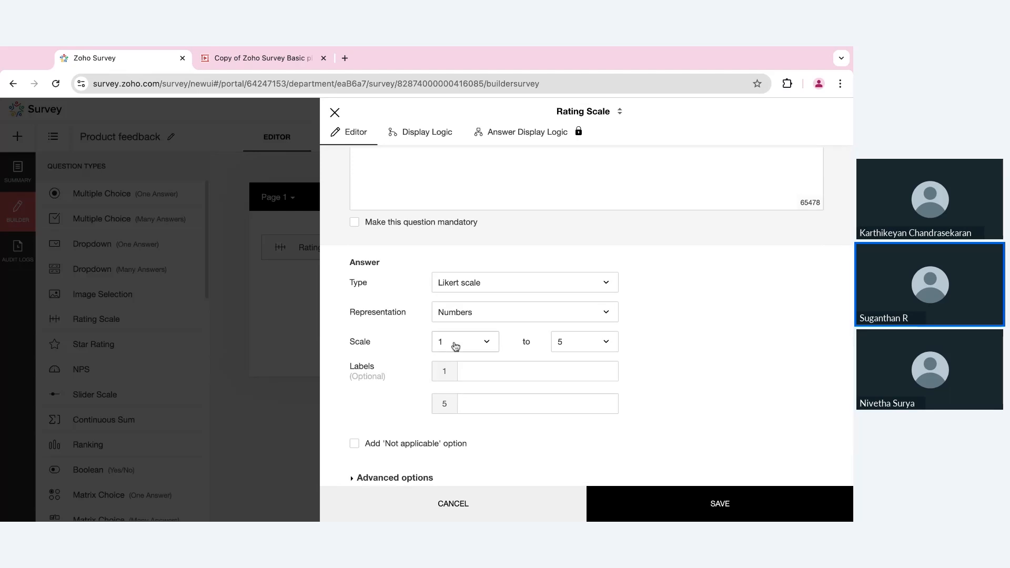
- Keep the 1–5 scale and label rating 1 'Most unlikely' and rating 5 'Excellent'
{"action": "left_click", "coordinate": [465, 347]}
{"action": "left_click", "coordinate": [476, 346]}
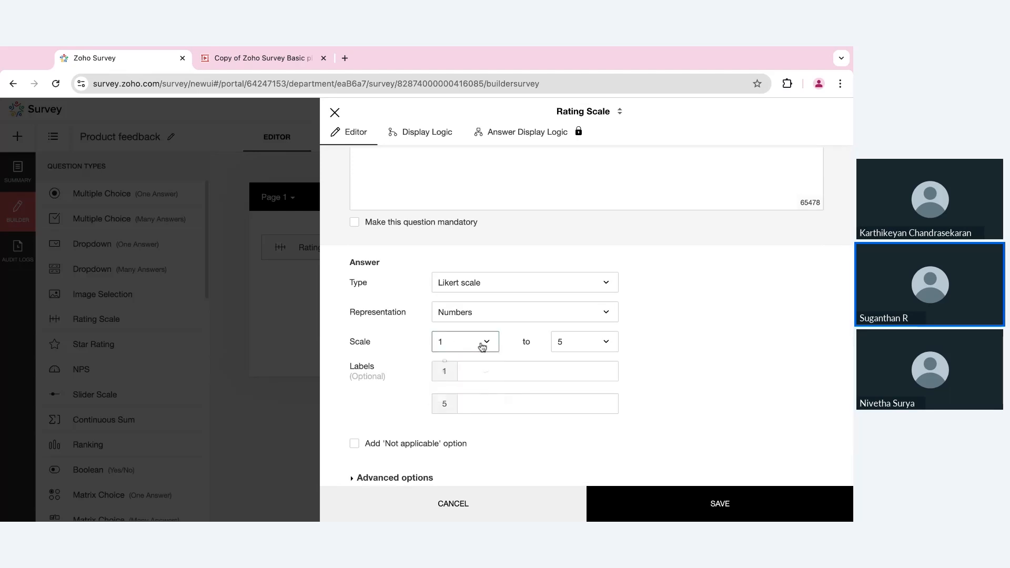
{"action": "left_click", "coordinate": [577, 351]}
{"action": "left_click", "coordinate": [576, 350]}
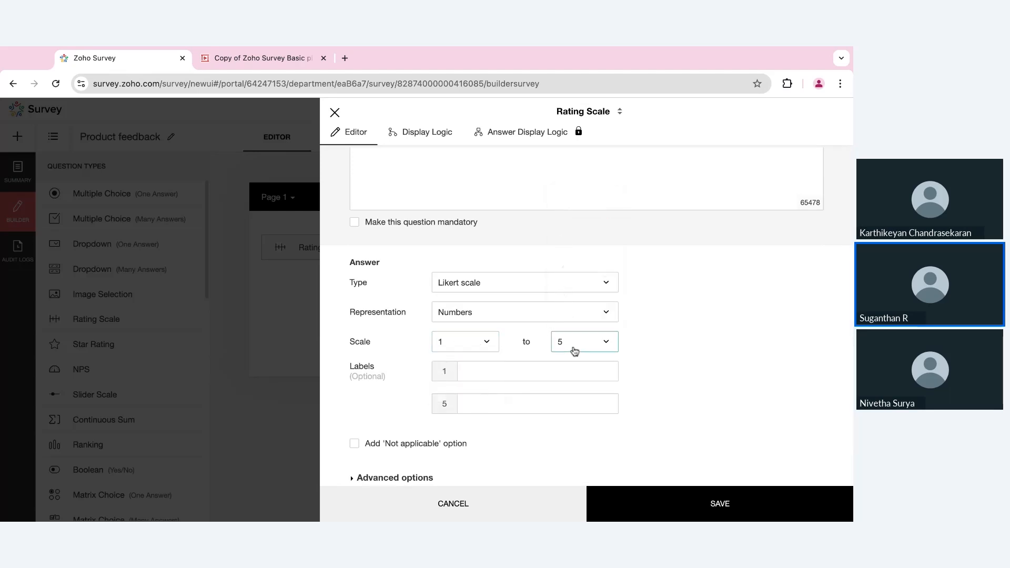
{"action": "left_click", "coordinate": [466, 374]}
{"action": "left_click", "coordinate": [466, 374]}
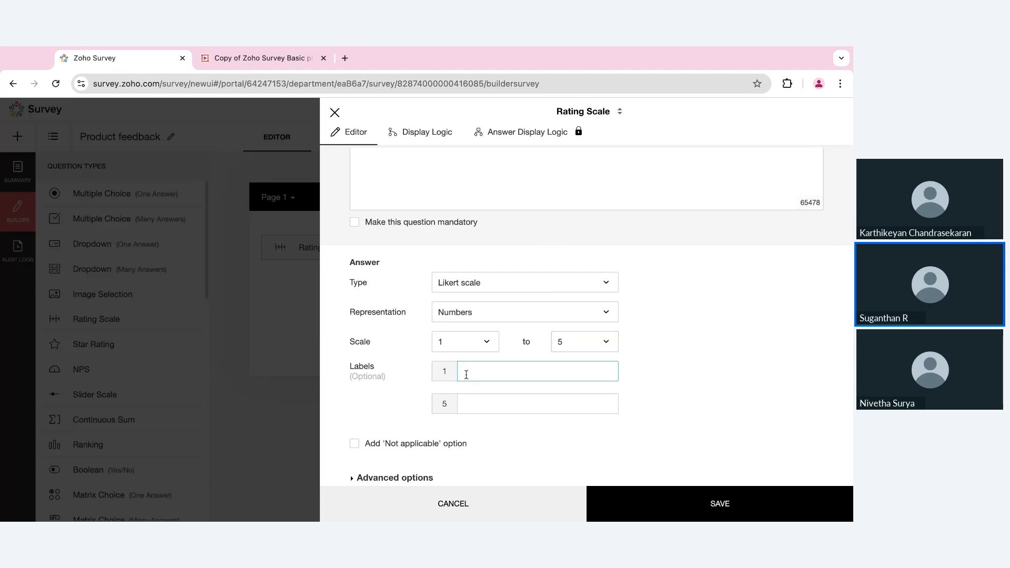
{"action": "type", "text": "Most unlikely"}
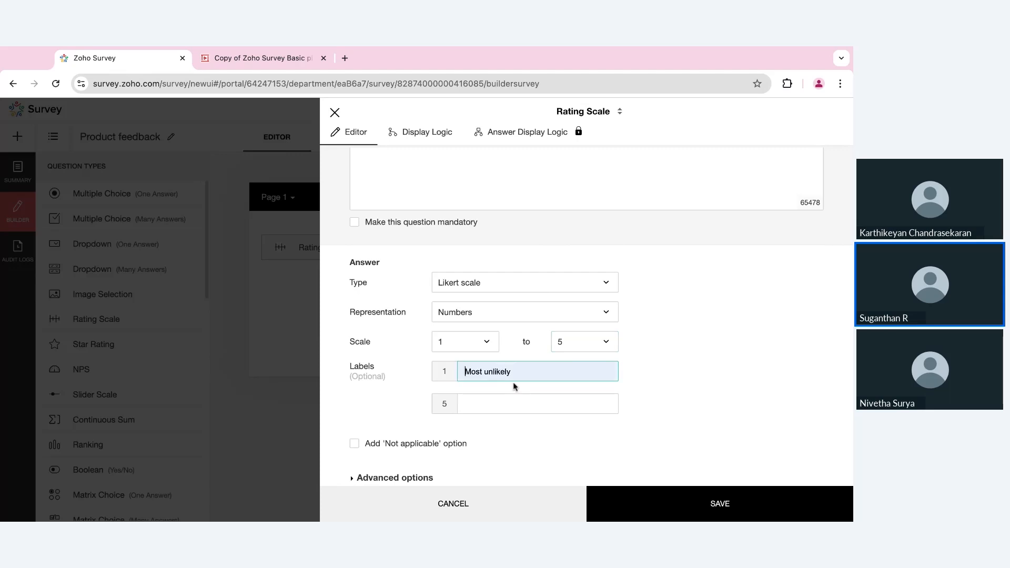
{"action": "left_click", "coordinate": [490, 401]}
{"action": "type", "text": "Excellent"}
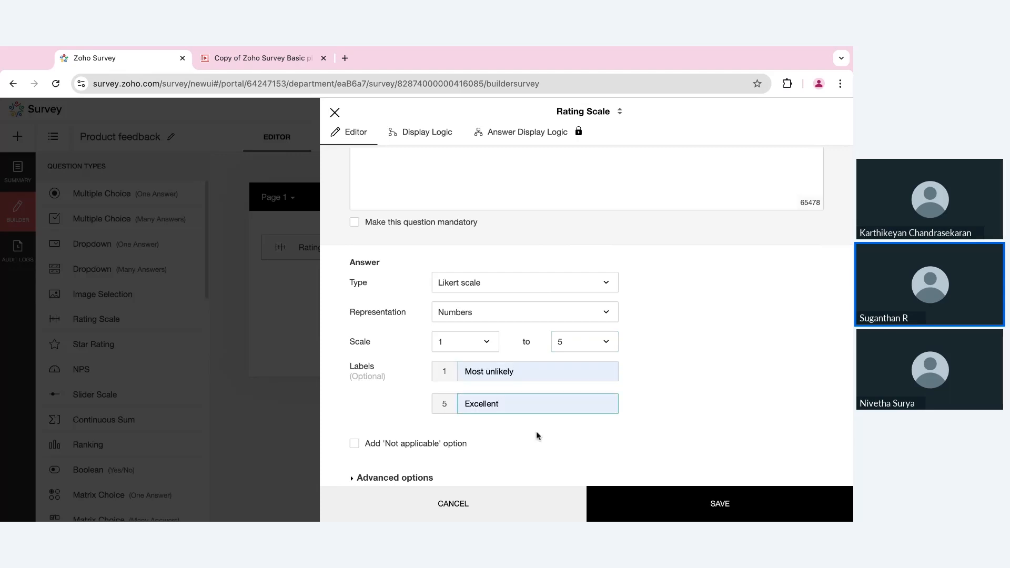
- Show the ratings as red-to-green smiley faces and save the question
{"action": "left_click", "coordinate": [553, 312]}
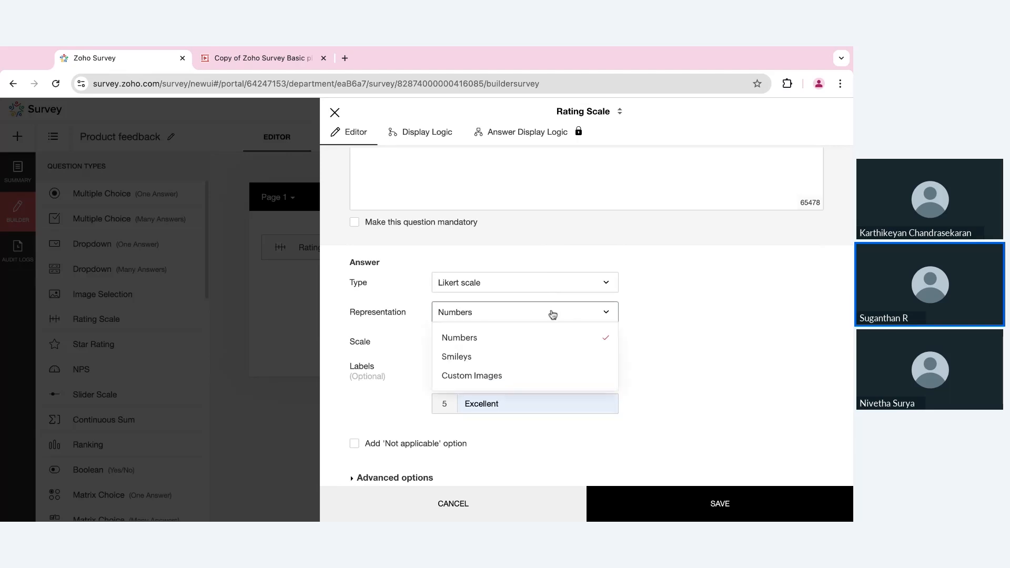
{"action": "left_click", "coordinate": [509, 361]}
{"action": "scroll", "coordinate": [551, 354], "scroll_direction": "down", "scroll_amount": 1}
{"action": "left_click", "coordinate": [551, 350]}
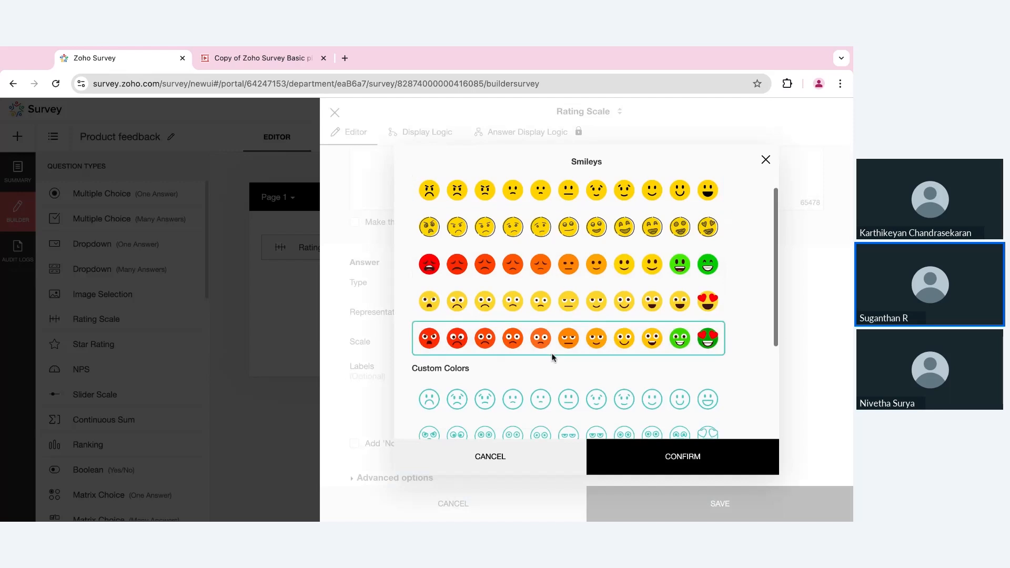
{"action": "left_click", "coordinate": [638, 457]}
{"action": "left_click", "coordinate": [665, 500]}
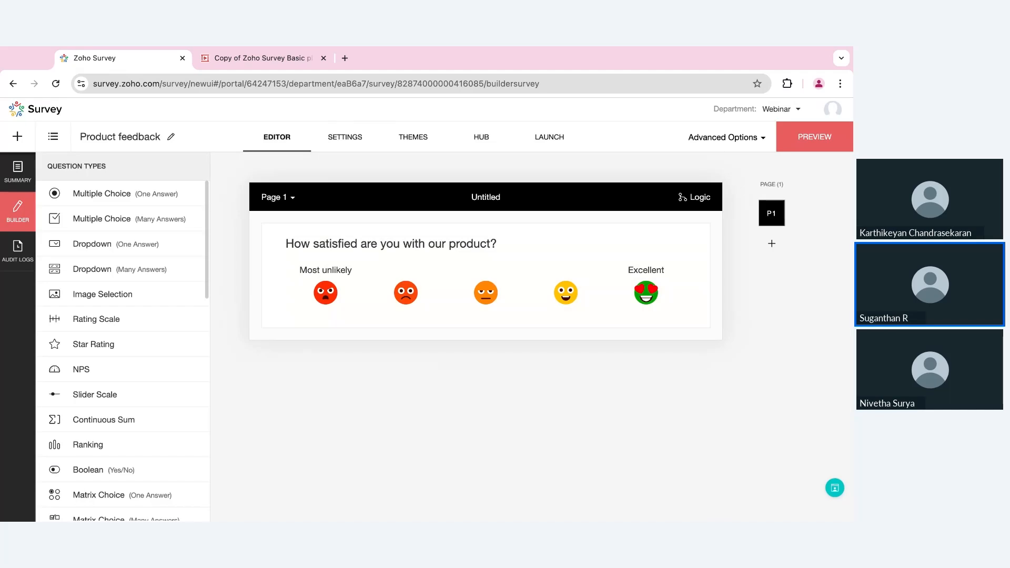
- Add one-answer question 'What did you like the most about the experience?' with Product design, Features, Value for money, Customer service
{"action": "left_click", "coordinate": [121, 193]}
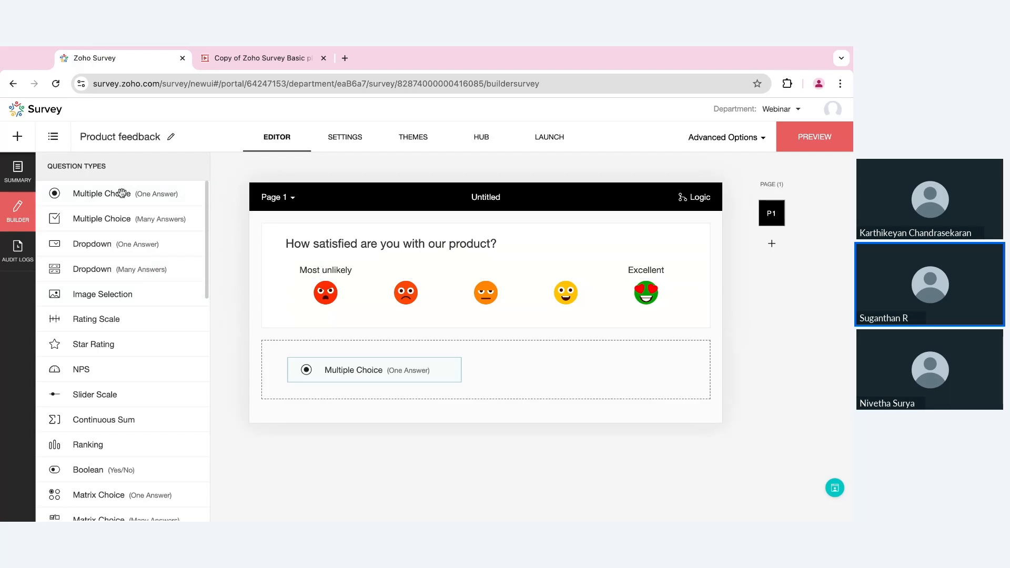
{"action": "type", "text": "Wha"}
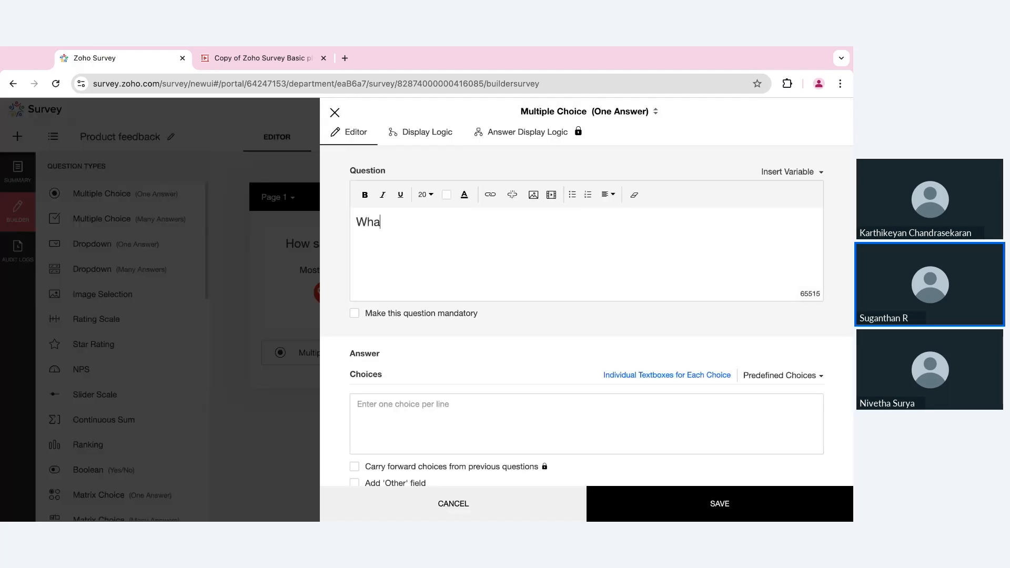
{"action": "type", "text": "t did you like the m"}
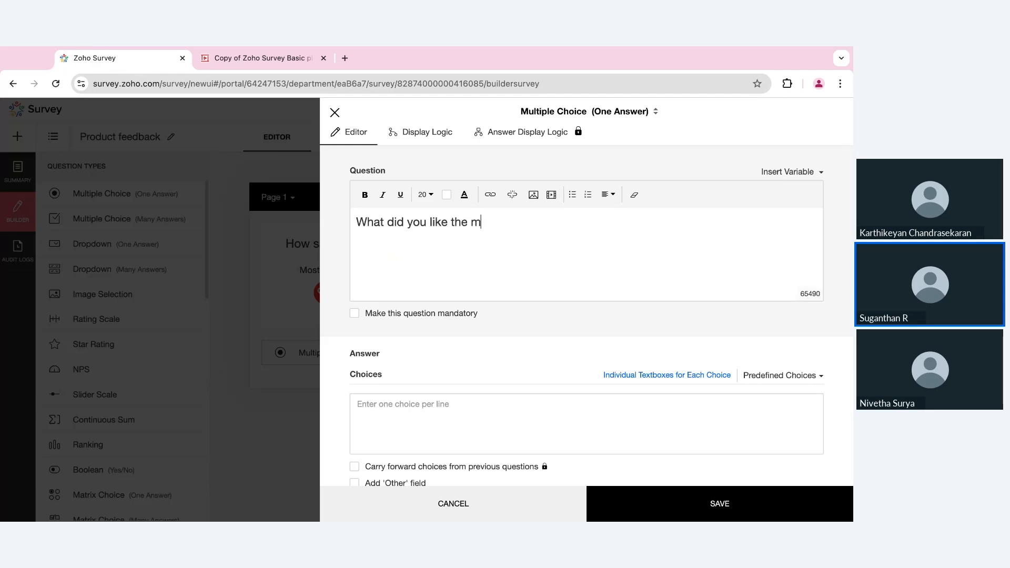
{"action": "type", "text": "ost about the ex"}
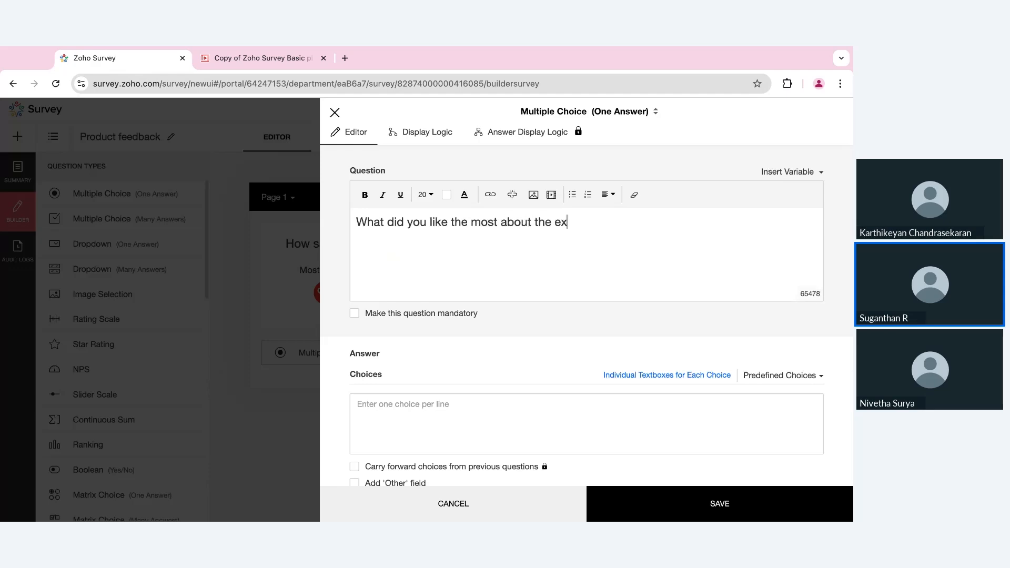
{"action": "type", "text": "perience?"}
{"action": "left_click", "coordinate": [408, 428]}
{"action": "scroll", "coordinate": [409, 432], "scroll_direction": "down", "scroll_amount": 1}
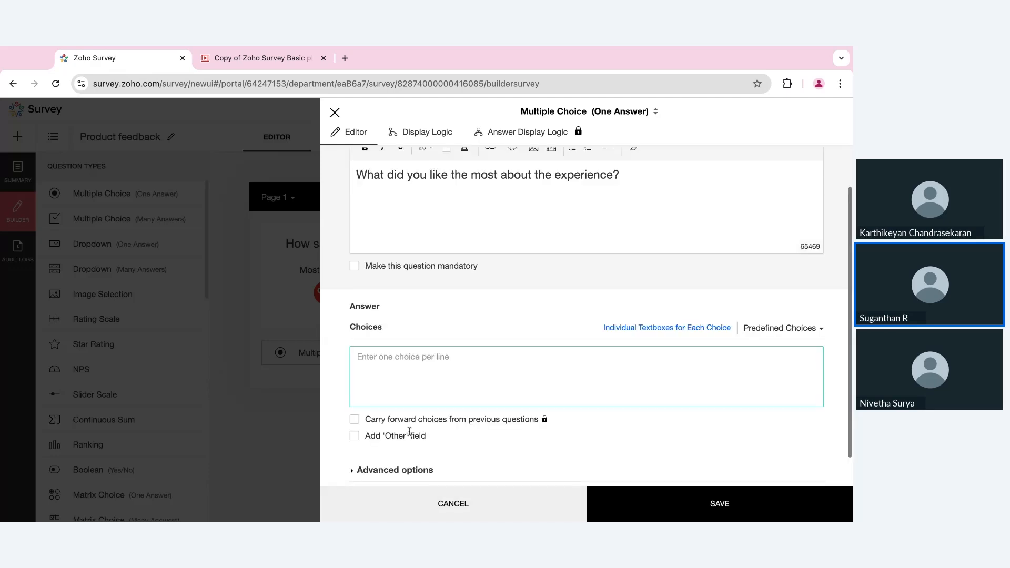
{"action": "type", "text": "Produc"}
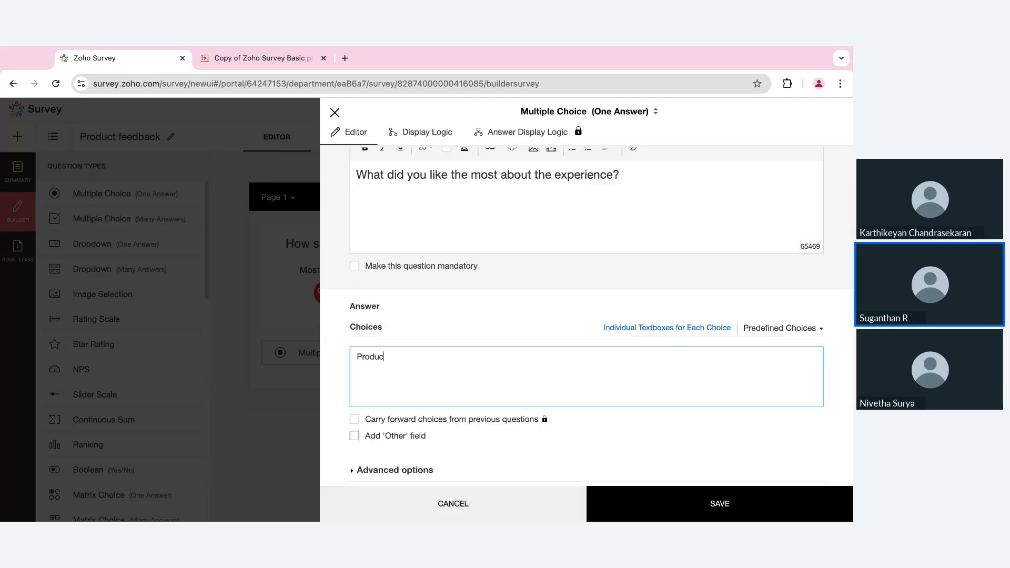
{"action": "type", "text": "t desi"}
{"action": "type", "text": "atures "}
{"action": "type", "text": "Va"}
{"action": "type", "text": "lue for mon"}
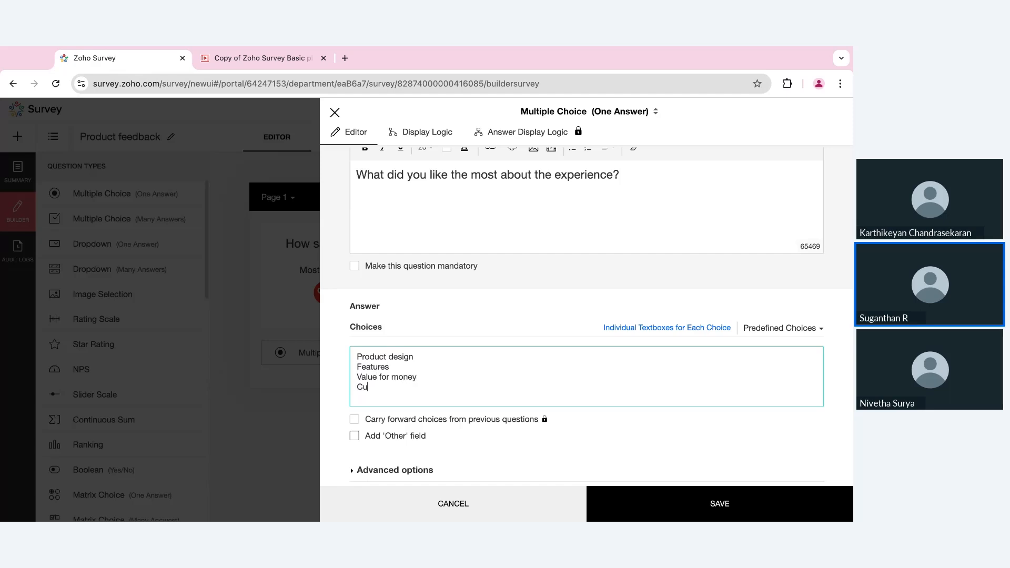
{"action": "type", "text": "ey"}
{"action": "key", "text": "Return"}
{"action": "type", "text": "Customer service"}
{"action": "left_click", "coordinate": [655, 508]}
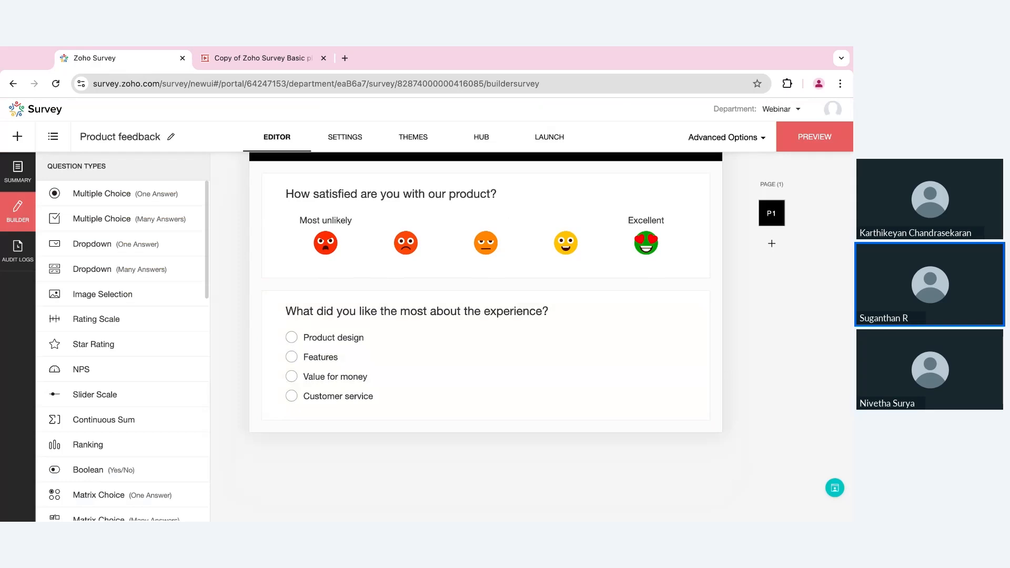
- Make the 'What did you like the most' question mandatory, save, and reopen its settings
{"action": "left_click", "coordinate": [540, 398]}
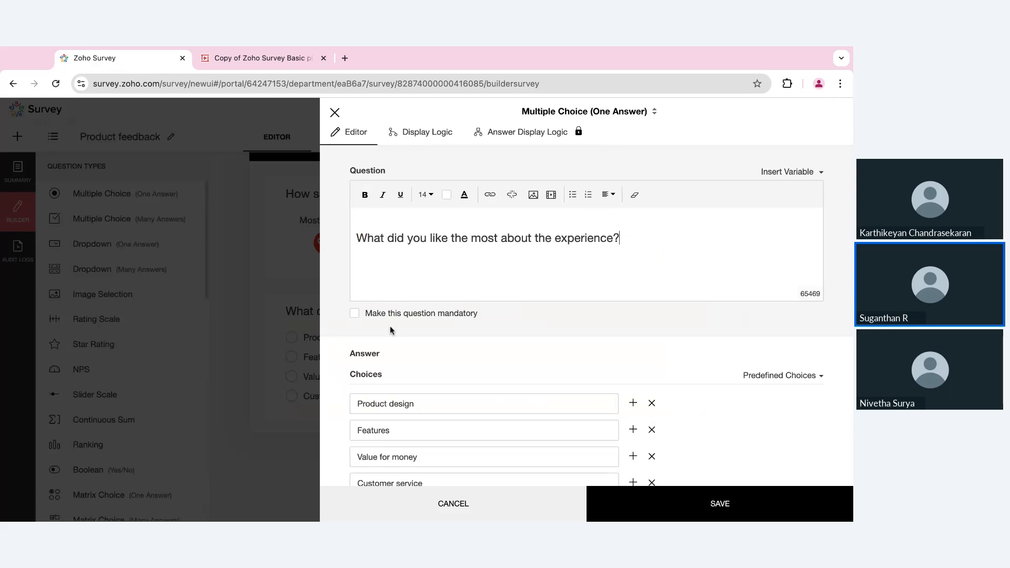
{"action": "left_click", "coordinate": [354, 313]}
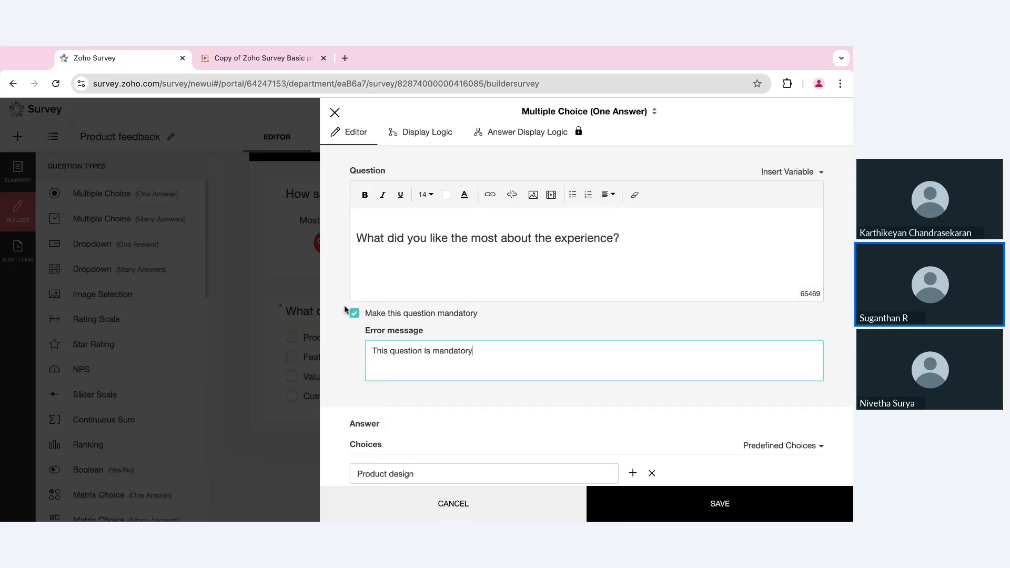
{"action": "left_click", "coordinate": [721, 507]}
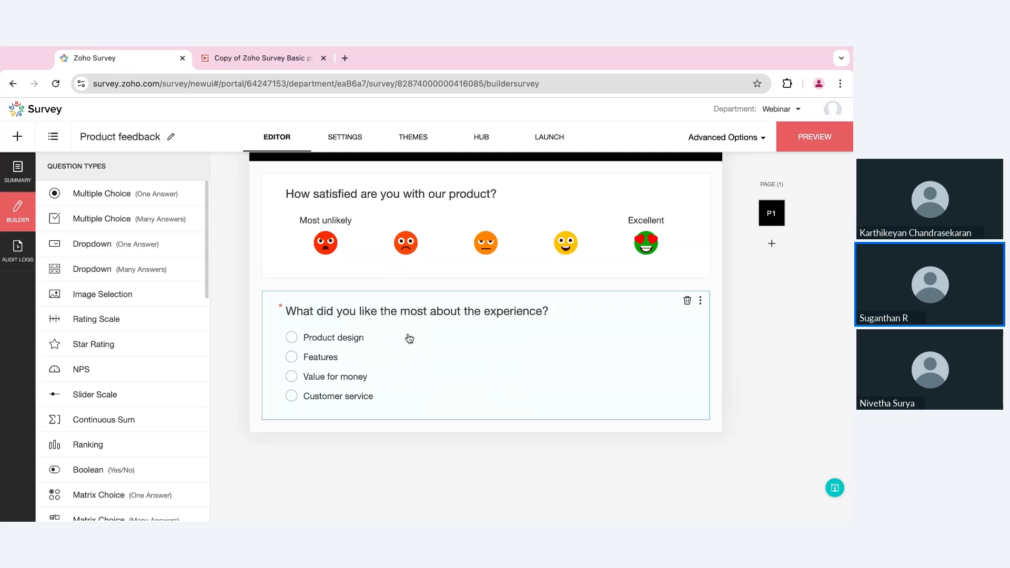
{"action": "left_click", "coordinate": [535, 366]}
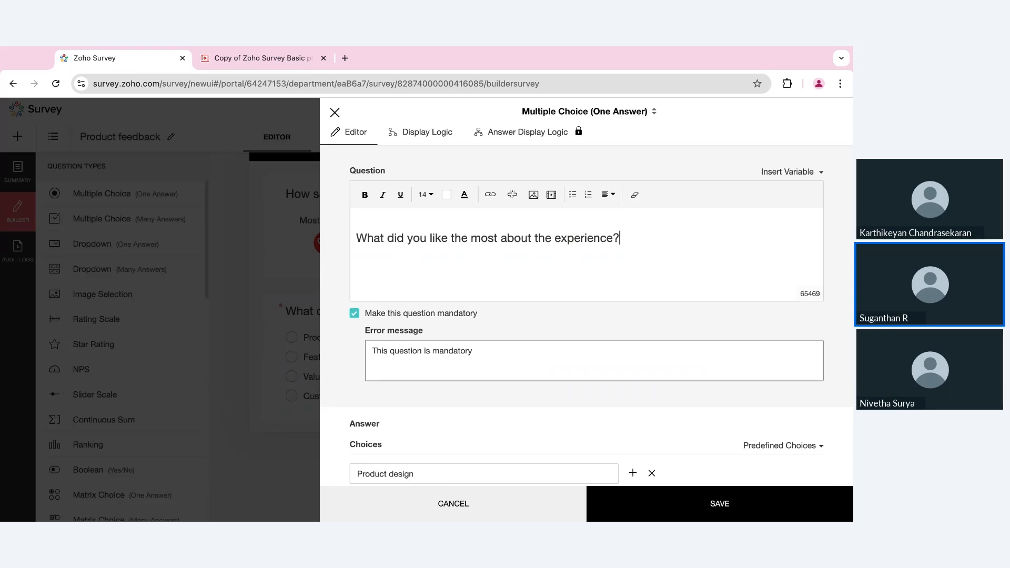
- Add display logic: show the question only when the satisfaction rating is greater than 3
{"action": "left_click", "coordinate": [432, 133]}
{"action": "left_click", "coordinate": [510, 201]}
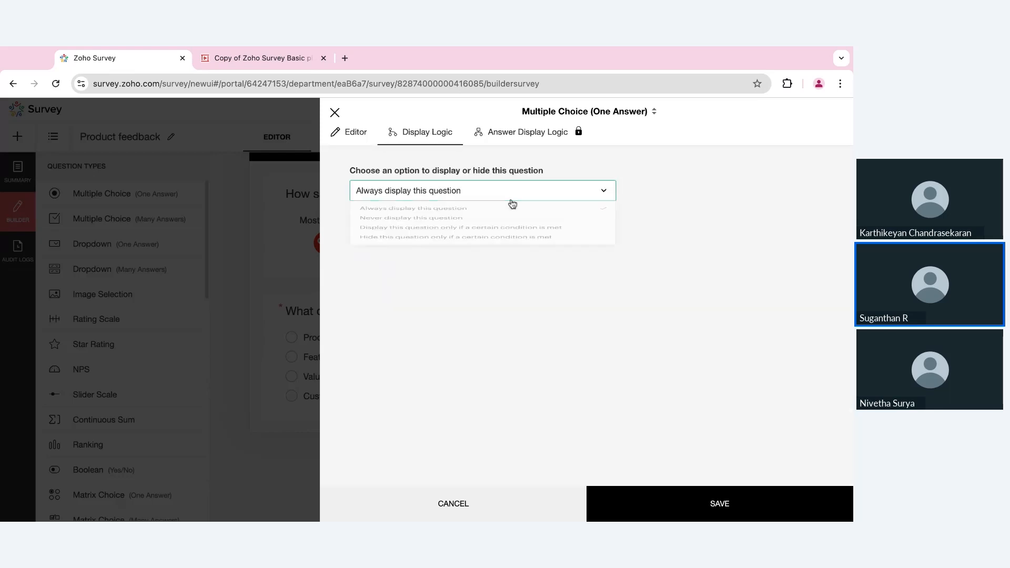
{"action": "left_click", "coordinate": [480, 255]}
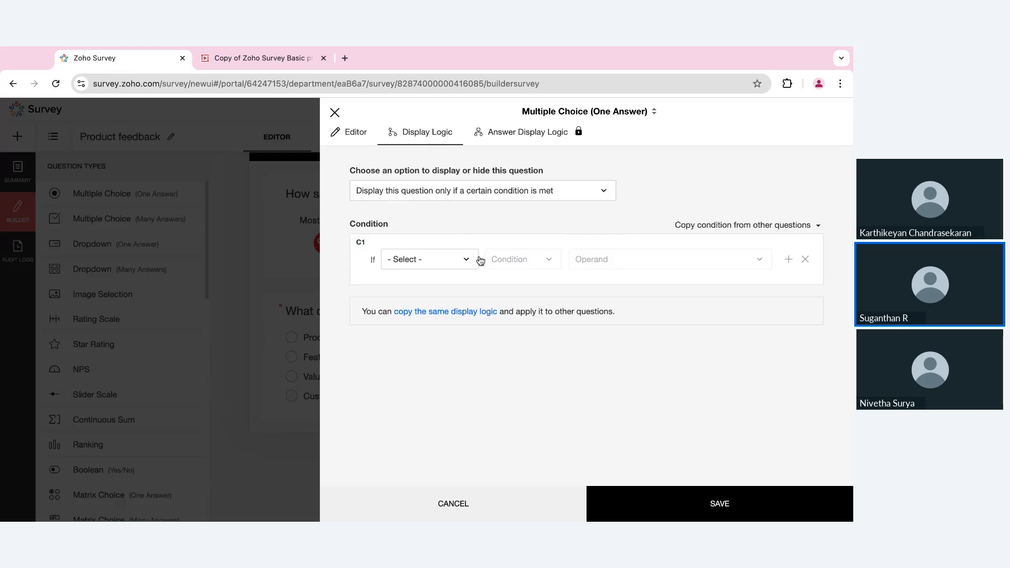
{"action": "left_click", "coordinate": [462, 263]}
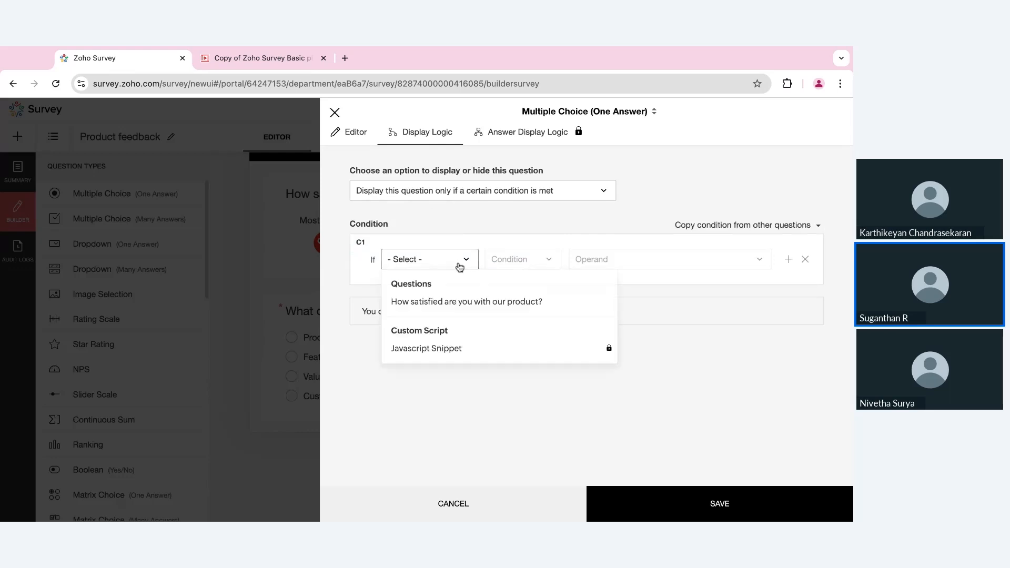
{"action": "left_click", "coordinate": [455, 301]}
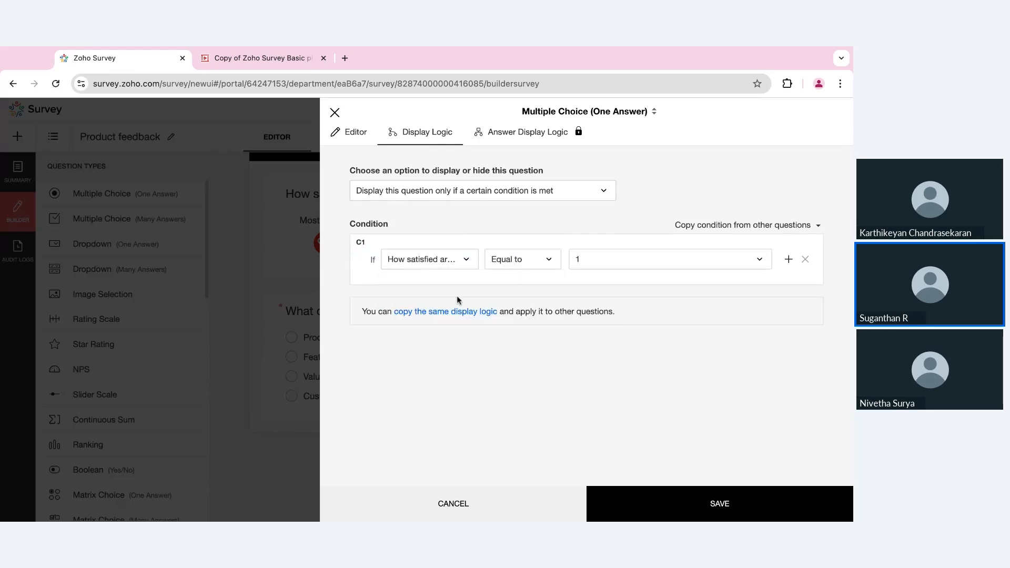
{"action": "left_click", "coordinate": [550, 260]}
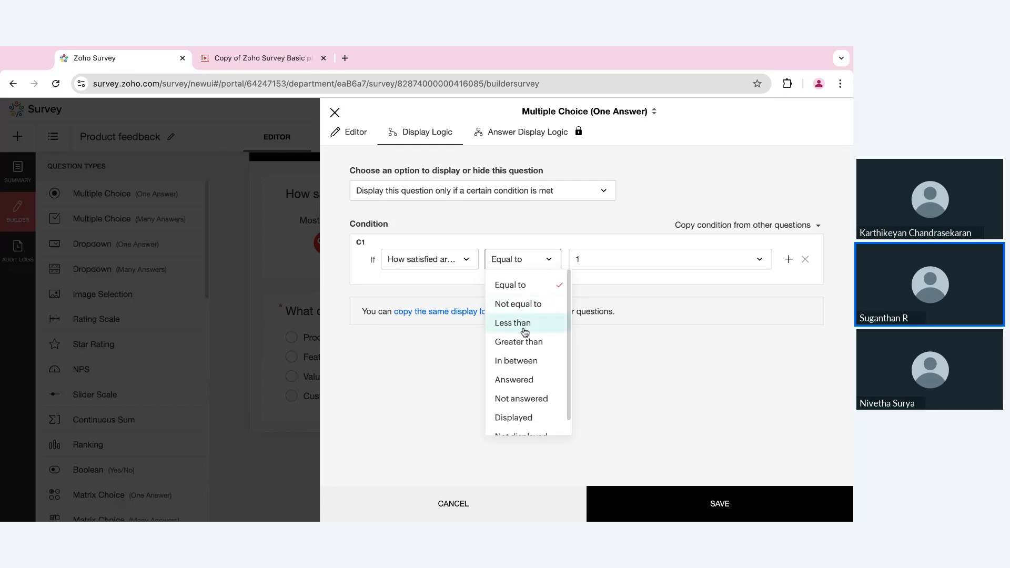
{"action": "left_click", "coordinate": [523, 342]}
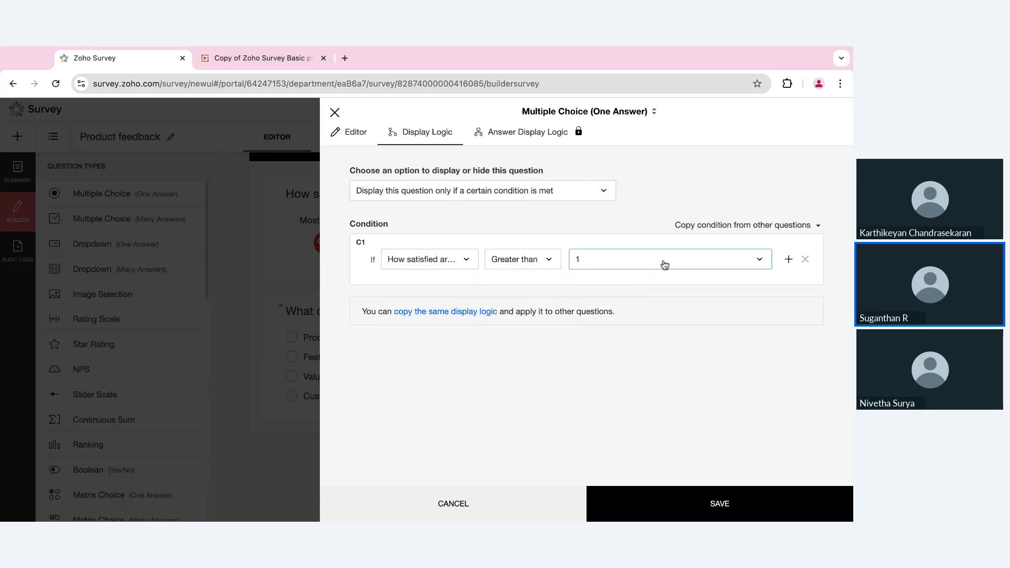
{"action": "left_click", "coordinate": [663, 264]}
{"action": "left_click", "coordinate": [606, 323]}
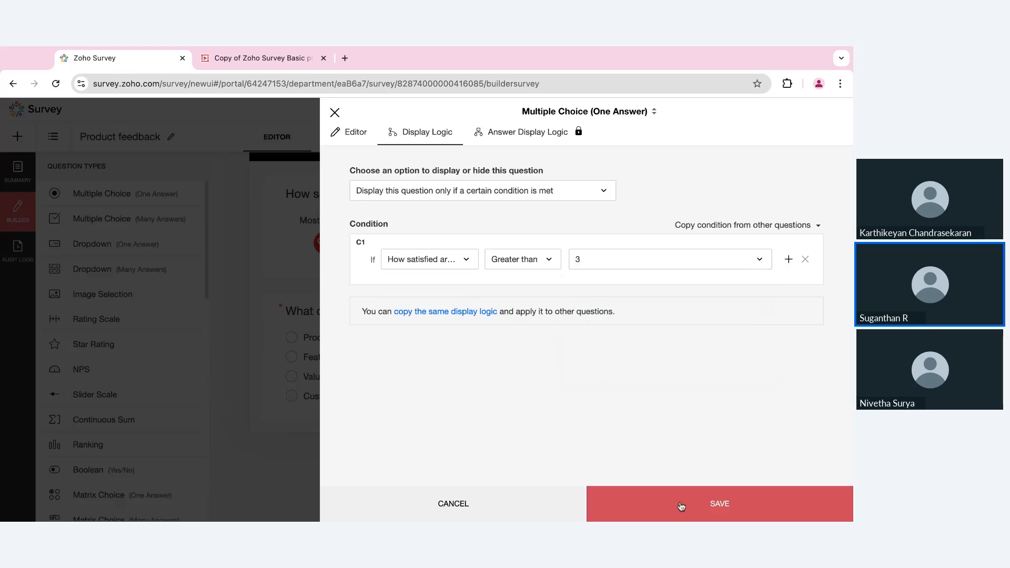
{"action": "left_click", "coordinate": [680, 505]}
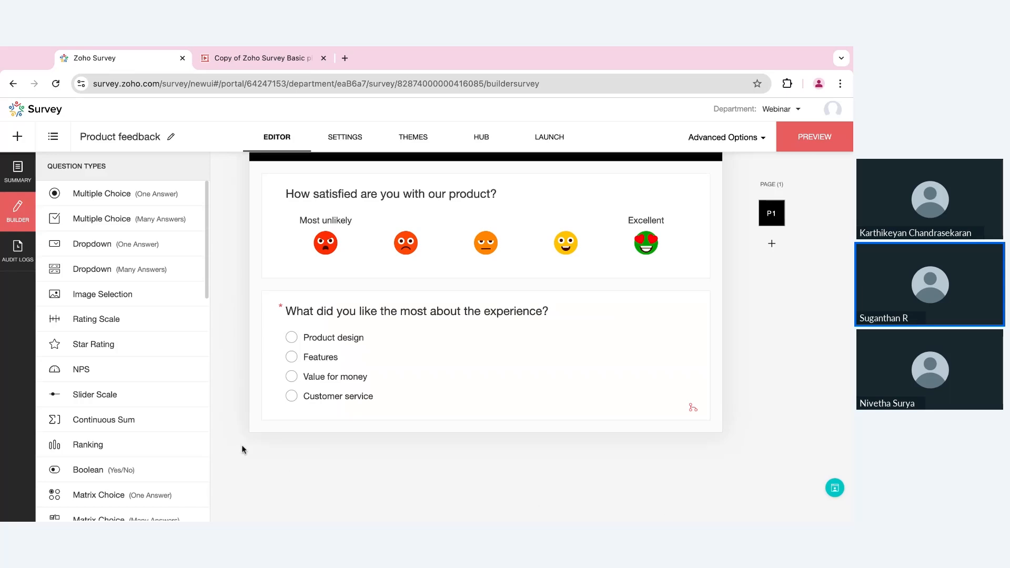
- Add NPS question 'How likely are you to recommend us to a family or friend?' labelled Most unlikely–Excellent
{"action": "scroll", "coordinate": [198, 416], "scroll_direction": "down", "scroll_amount": 1}
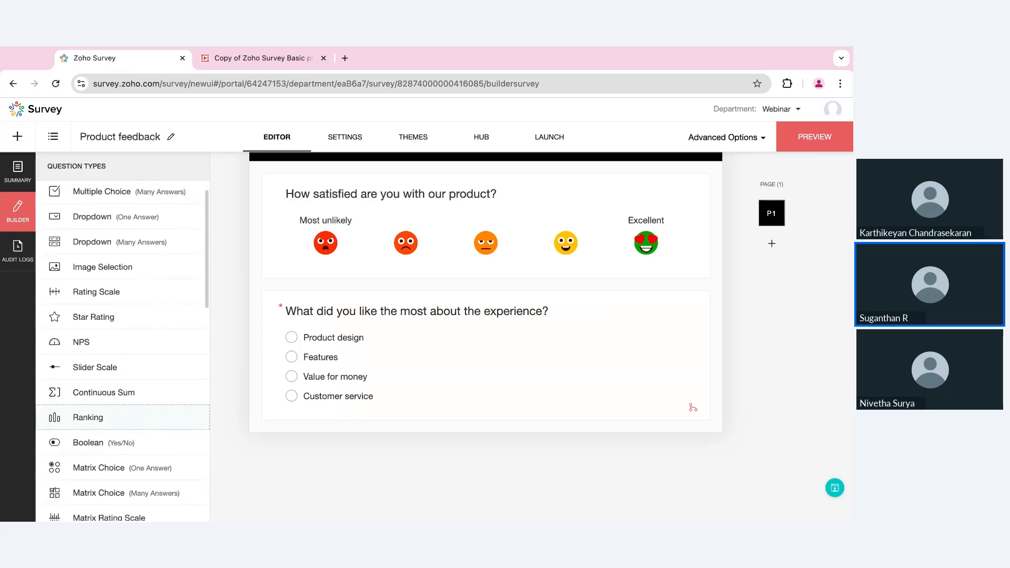
{"action": "left_click_drag", "start_coordinate": [138, 345], "coordinate": [137, 345]}
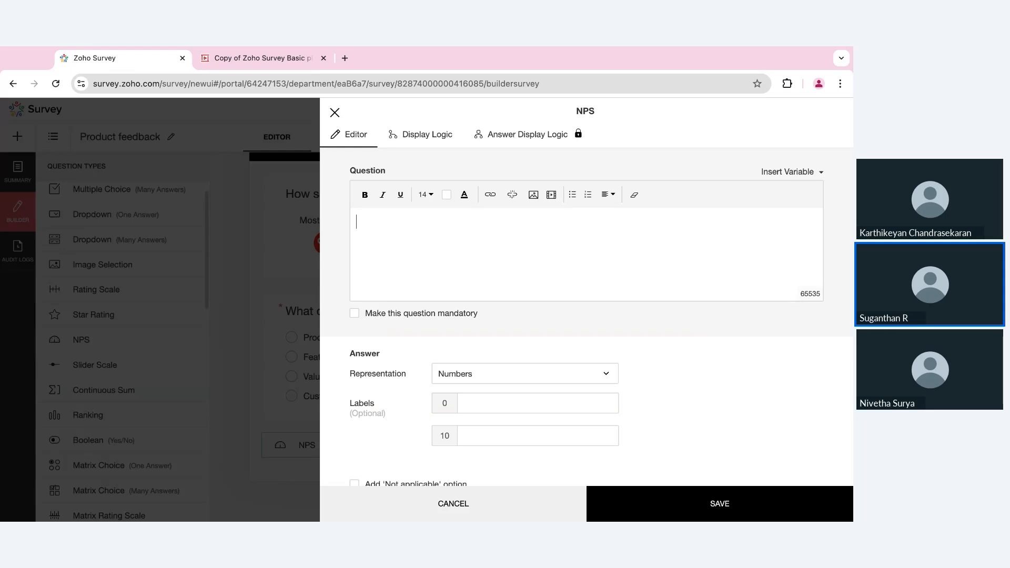
{"action": "type", "text": "How likely are you "}
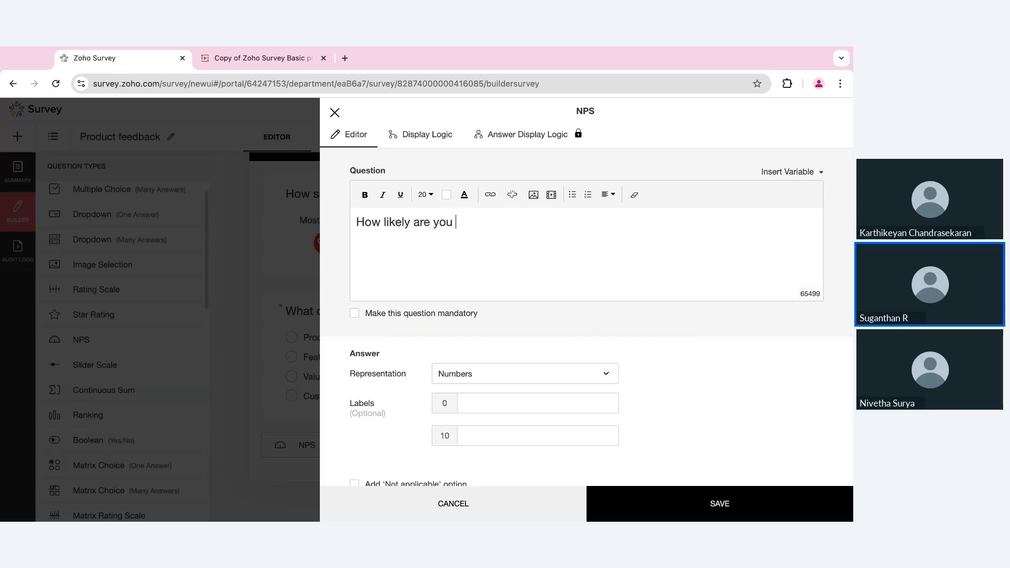
{"action": "type", "text": "to recommen"}
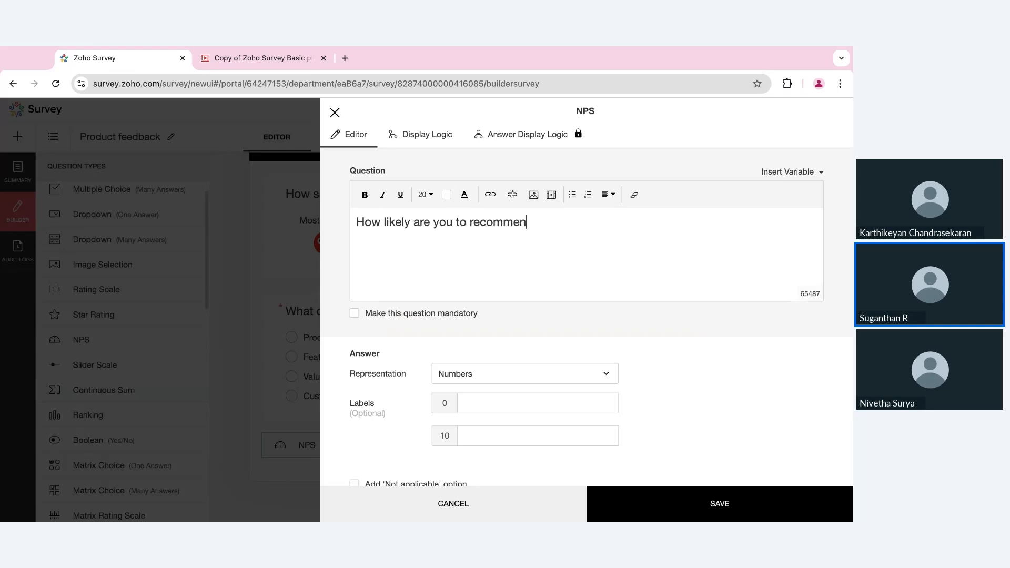
{"action": "type", "text": "d us to a family or fri"}
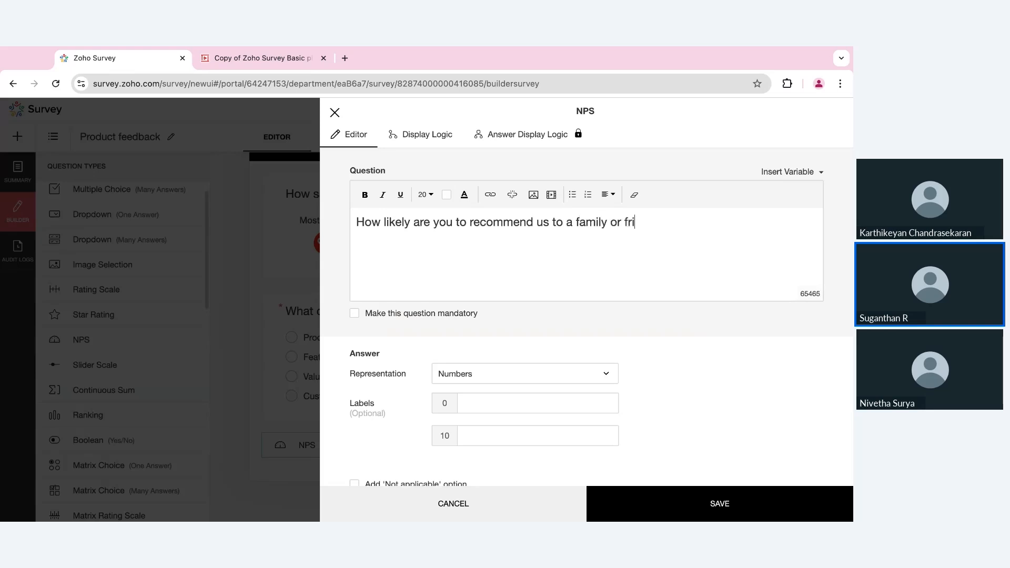
{"action": "type", "text": "end?"}
{"action": "left_click", "coordinate": [513, 406]}
{"action": "type", "text": "Most unlikely"}
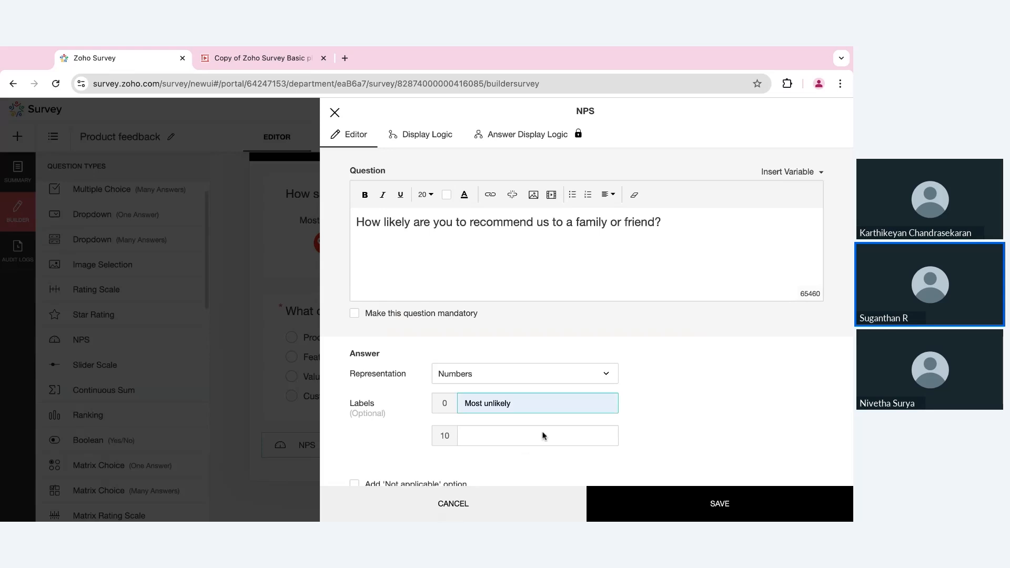
{"action": "left_click", "coordinate": [518, 433]}
{"action": "type", "text": "Excellent"}
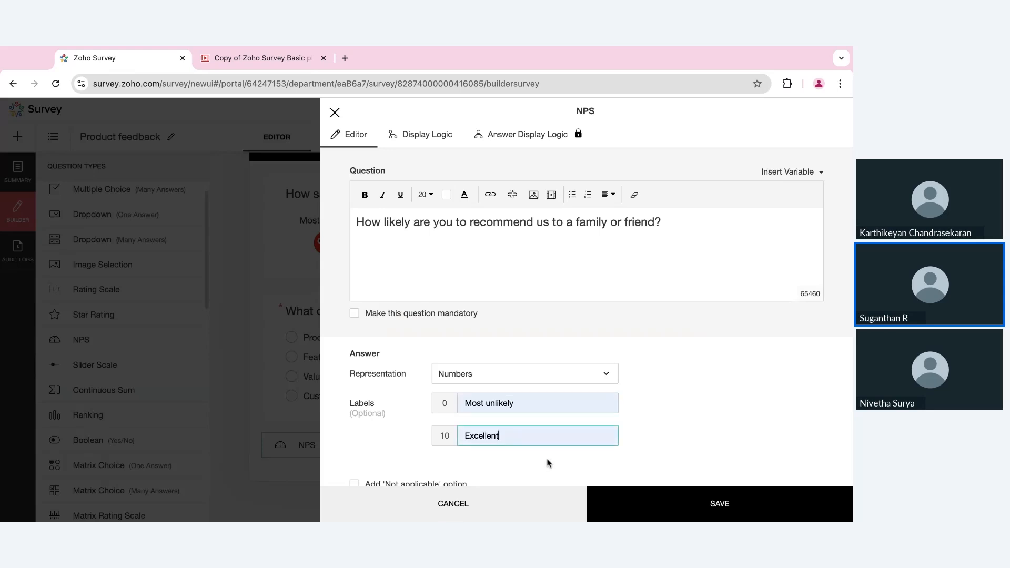
{"action": "left_click", "coordinate": [635, 504]}
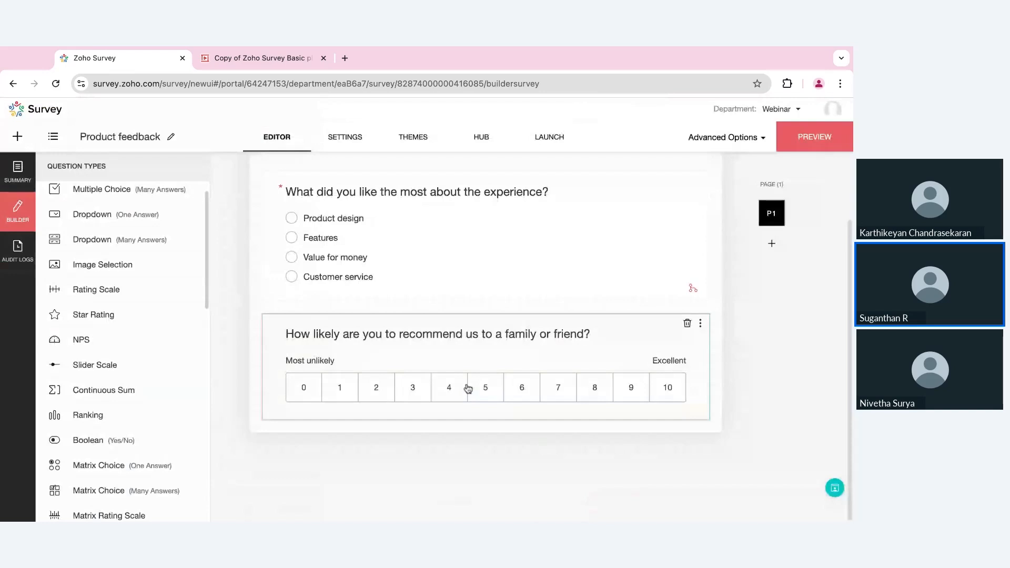
- Add a Long Answer question 'What improvements would you suggest?' below the NPS question
{"action": "scroll", "coordinate": [163, 374], "scroll_direction": "down", "scroll_amount": 3}
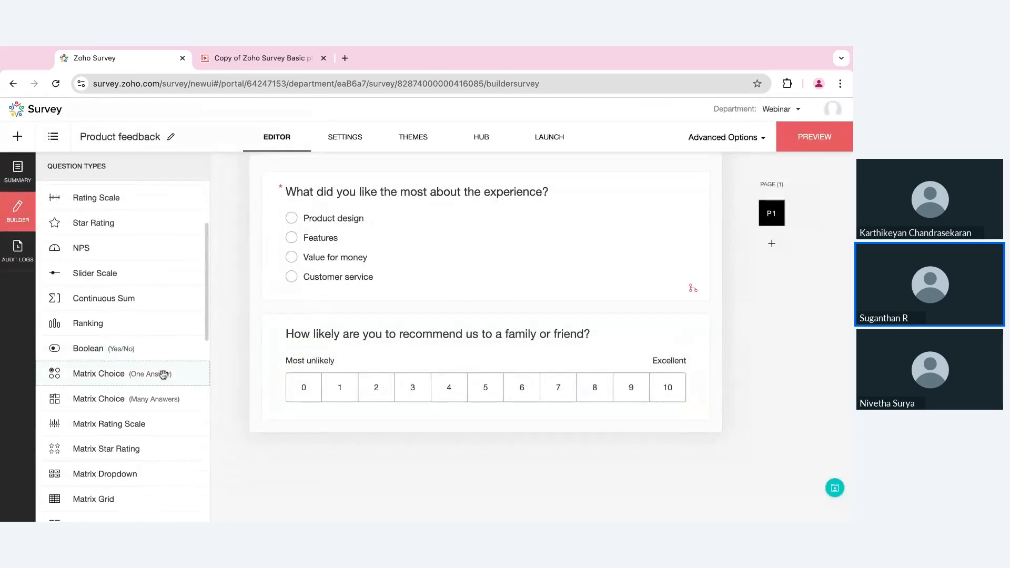
{"action": "scroll", "coordinate": [163, 374], "scroll_direction": "down", "scroll_amount": 5}
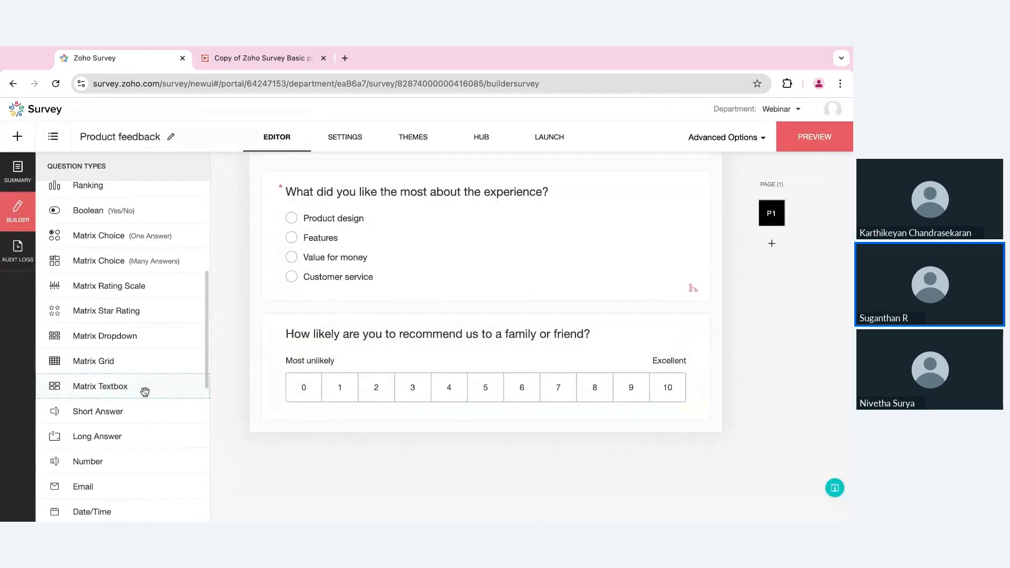
{"action": "left_click_drag", "start_coordinate": [98, 435], "coordinate": [352, 452]}
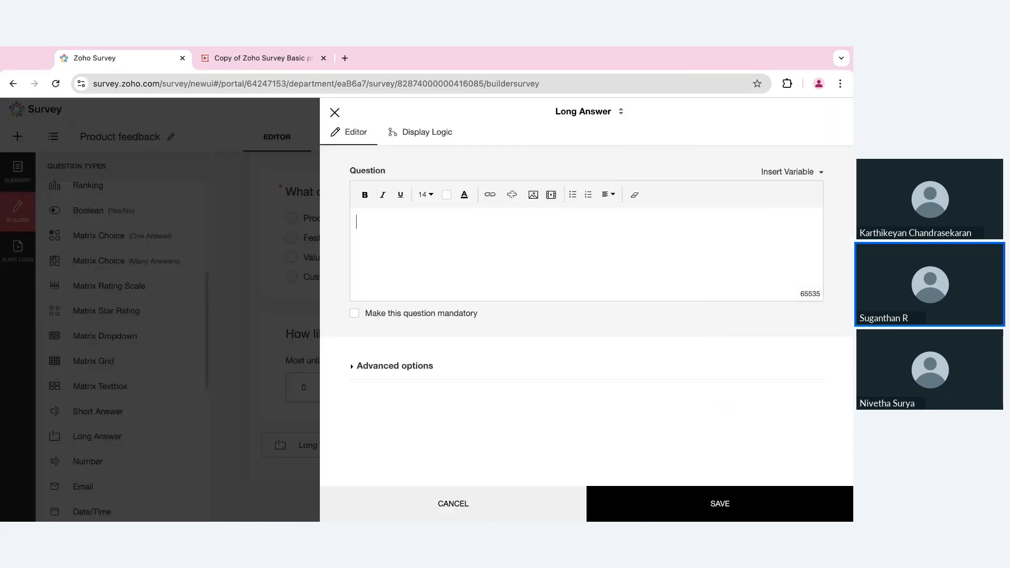
{"action": "type", "text": "What improve"}
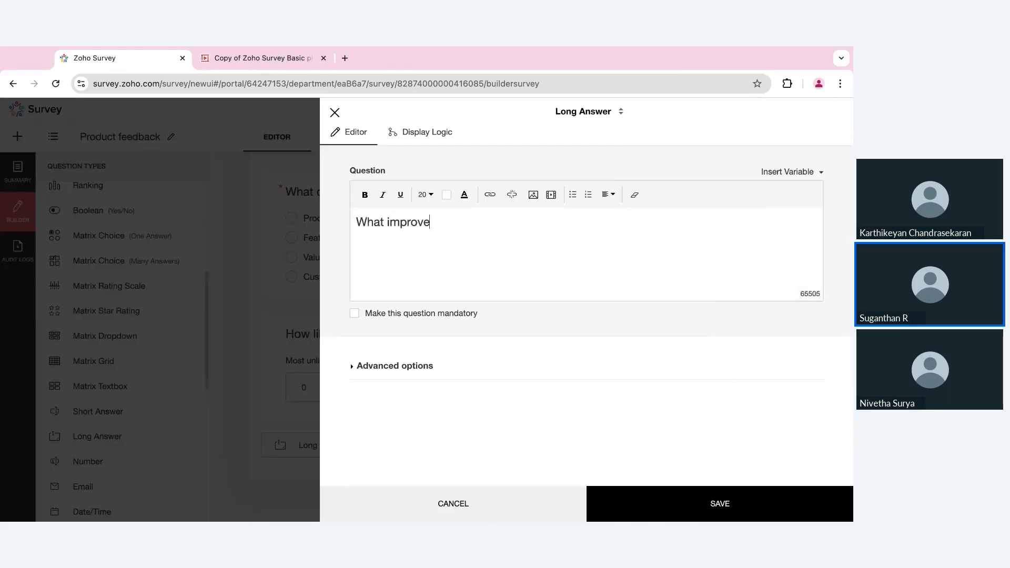
{"action": "type", "text": "ments would you suggest?"}
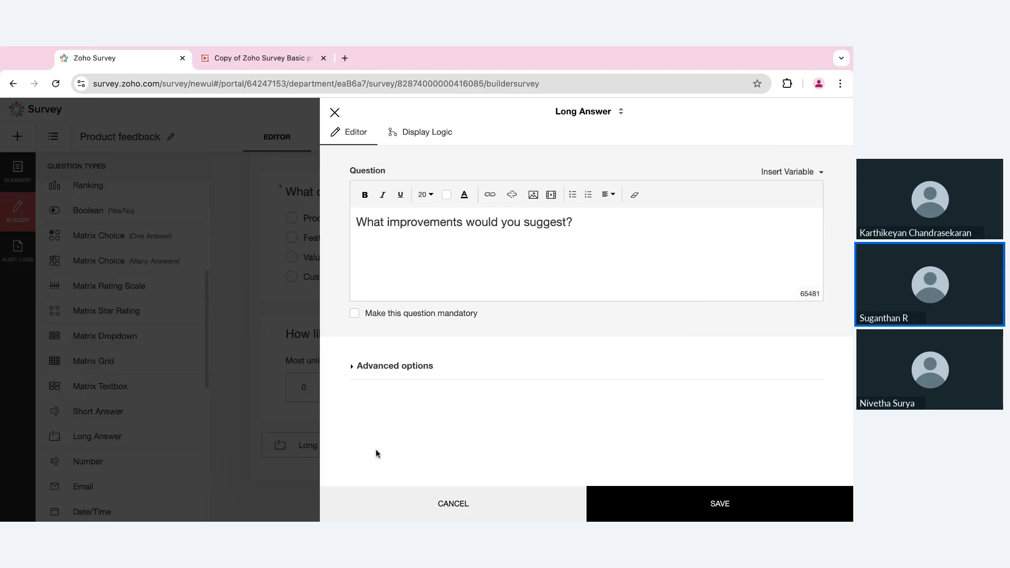
- Set the answer box width to 70 characters wide in Advanced options and save
{"action": "left_click", "coordinate": [392, 366]}
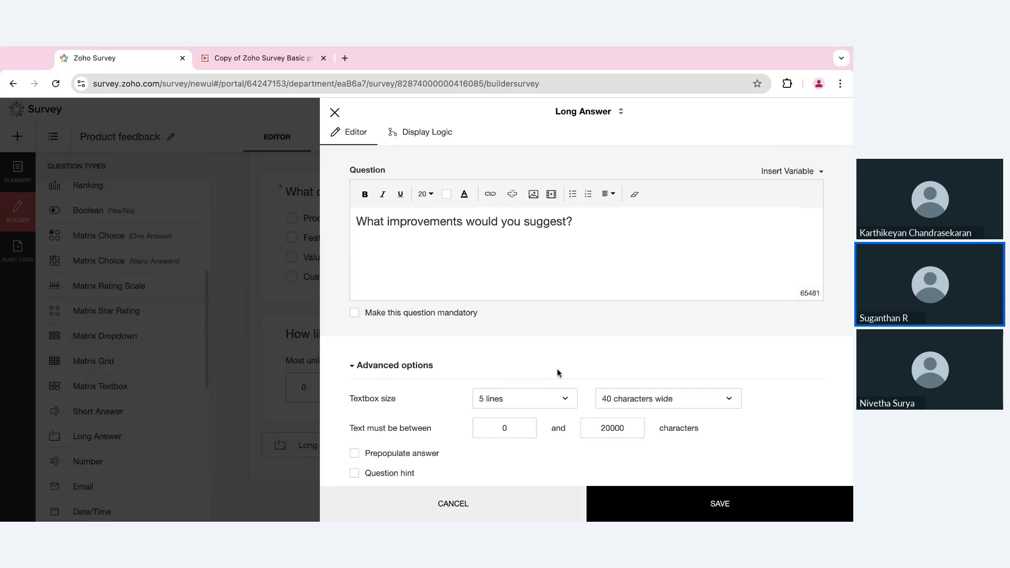
{"action": "scroll", "coordinate": [559, 373], "scroll_direction": "down", "scroll_amount": 2}
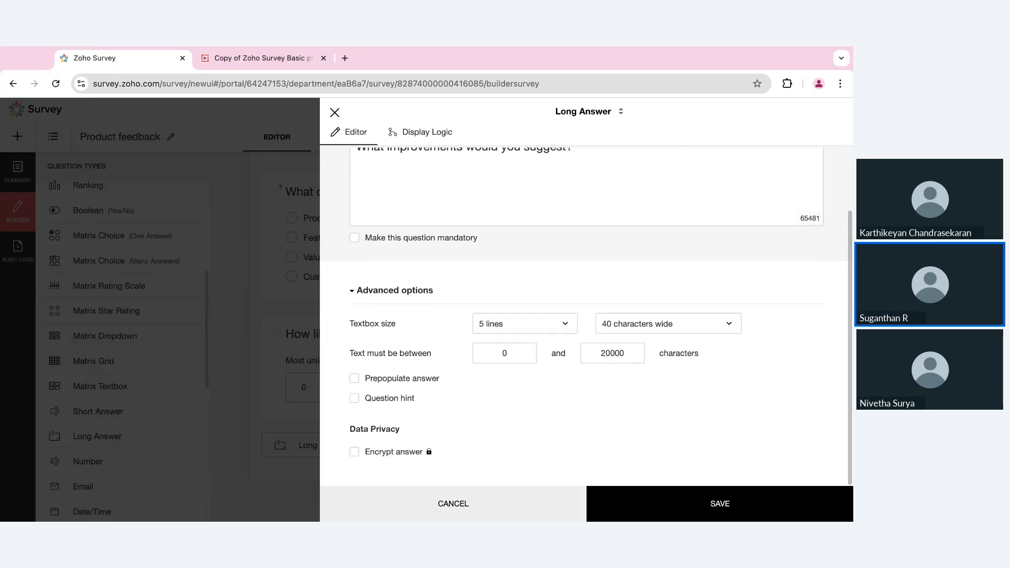
{"action": "left_click", "coordinate": [651, 326]}
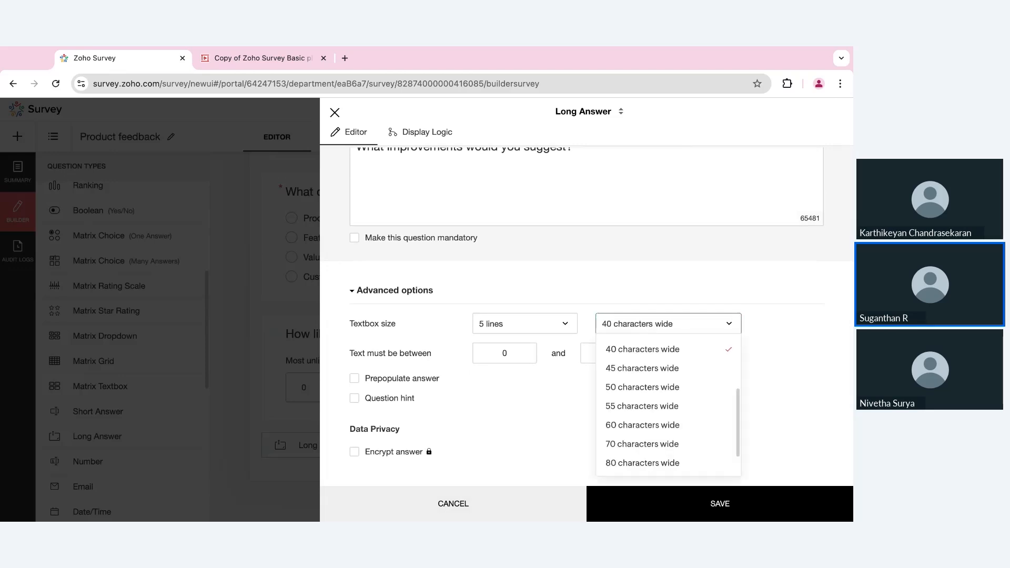
{"action": "left_click", "coordinate": [642, 444]}
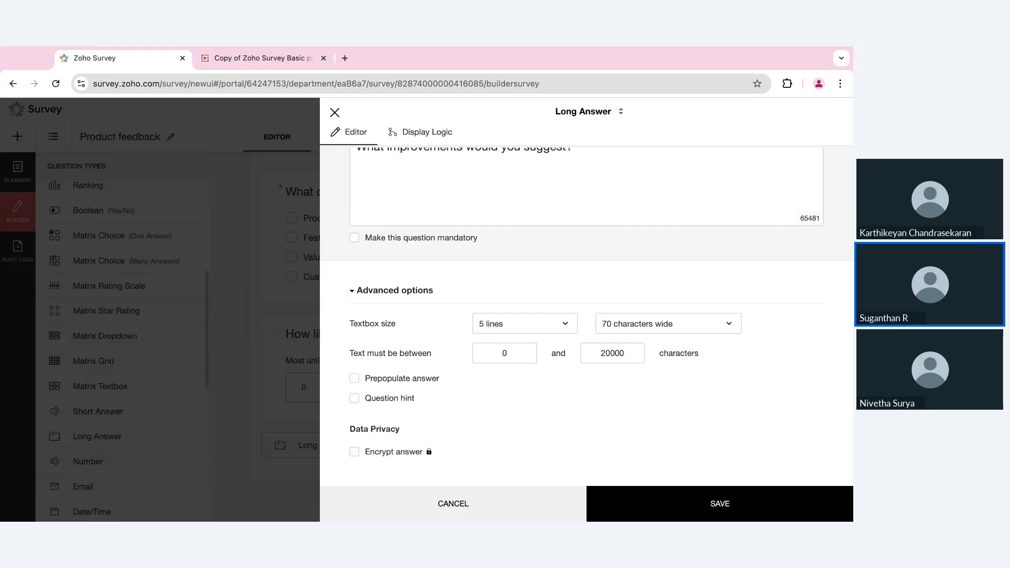
{"action": "left_click", "coordinate": [678, 509]}
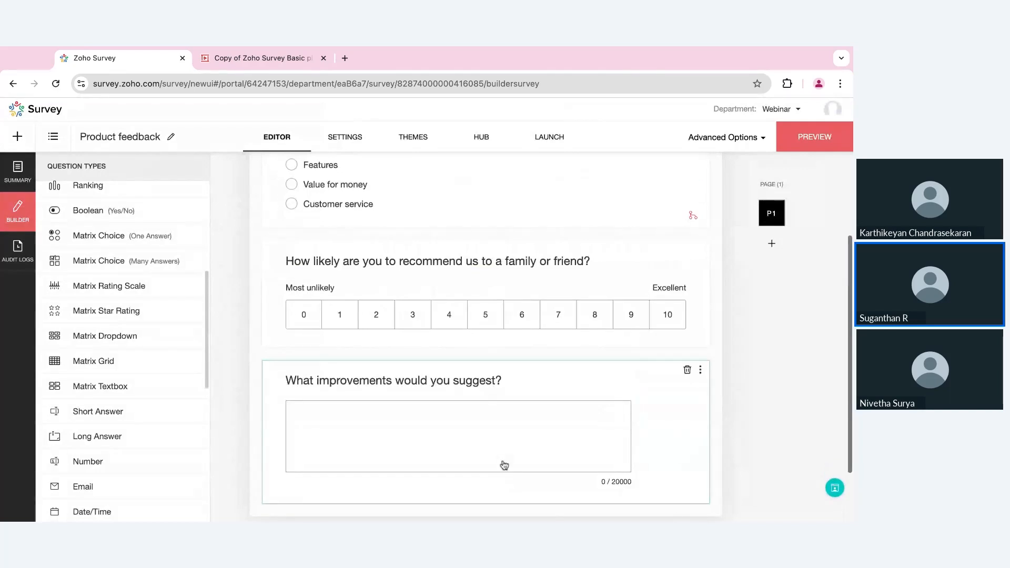
{"action": "scroll", "coordinate": [409, 365], "scroll_direction": "up", "scroll_amount": 3}
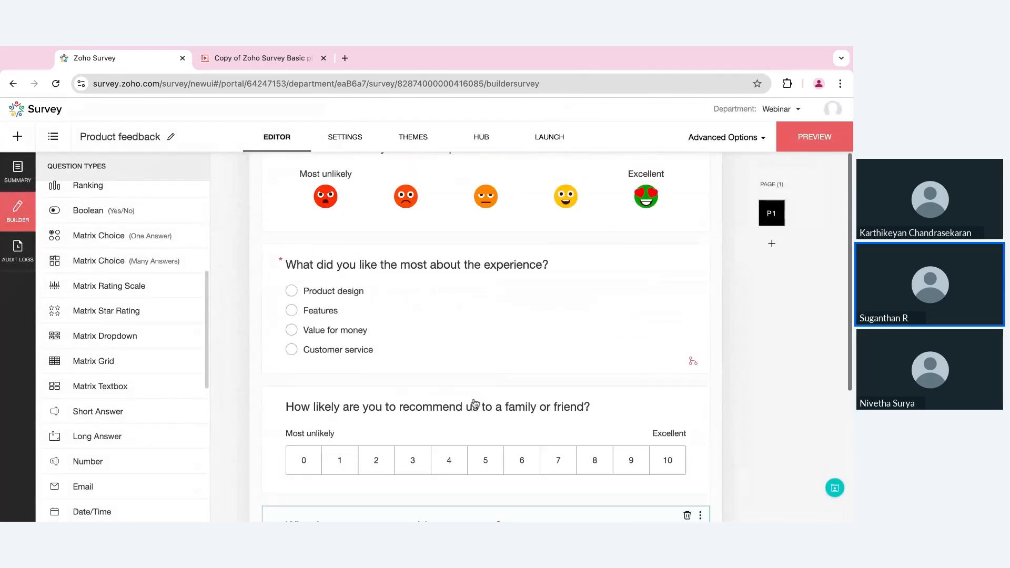
{"action": "scroll", "coordinate": [475, 403], "scroll_direction": "up", "scroll_amount": 2}
{"action": "scroll", "coordinate": [485, 292], "scroll_direction": "down", "scroll_amount": 4}
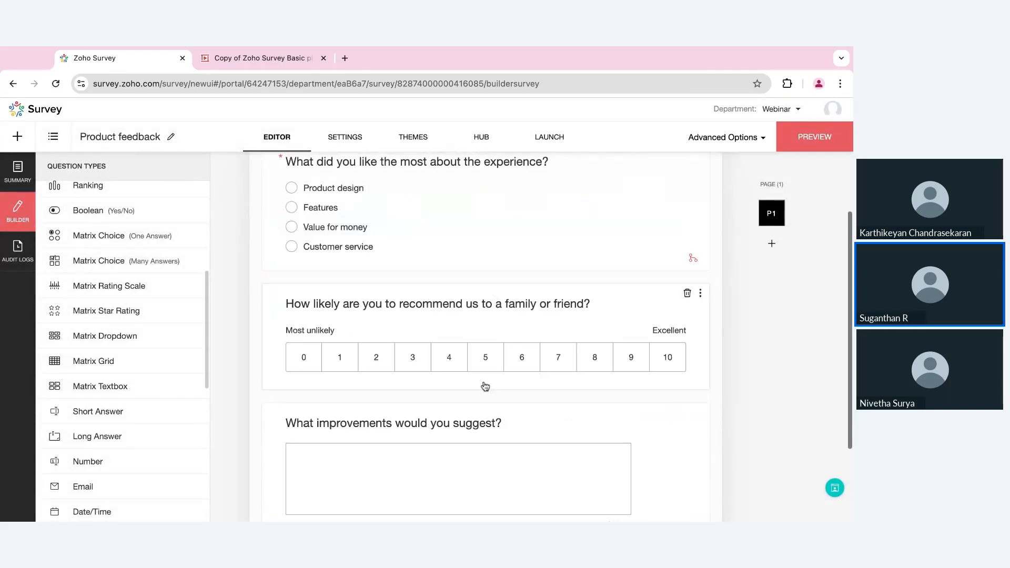
{"action": "left_click", "coordinate": [498, 449]}
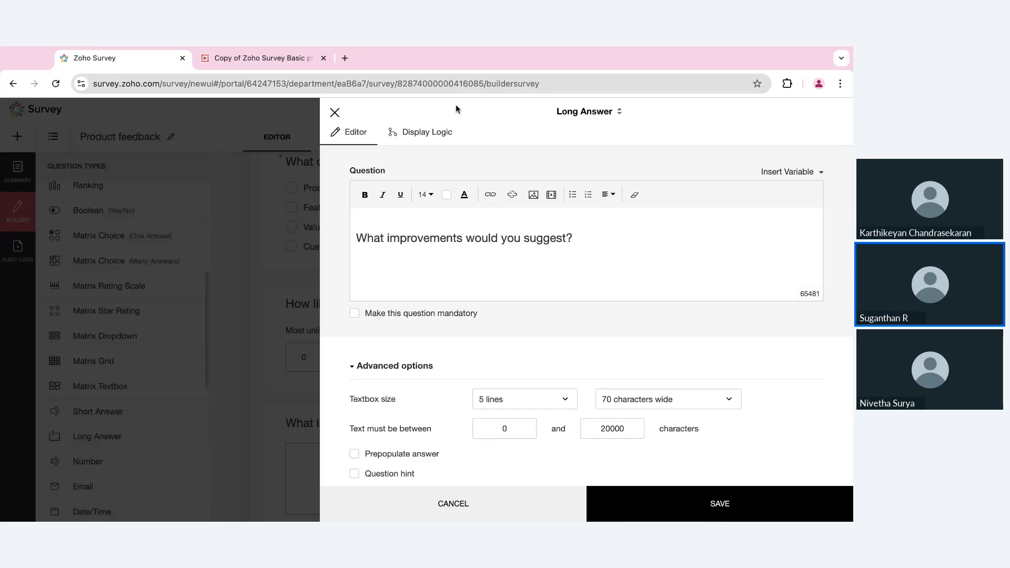
{"action": "left_click", "coordinate": [437, 132]}
{"action": "left_click", "coordinate": [462, 191]}
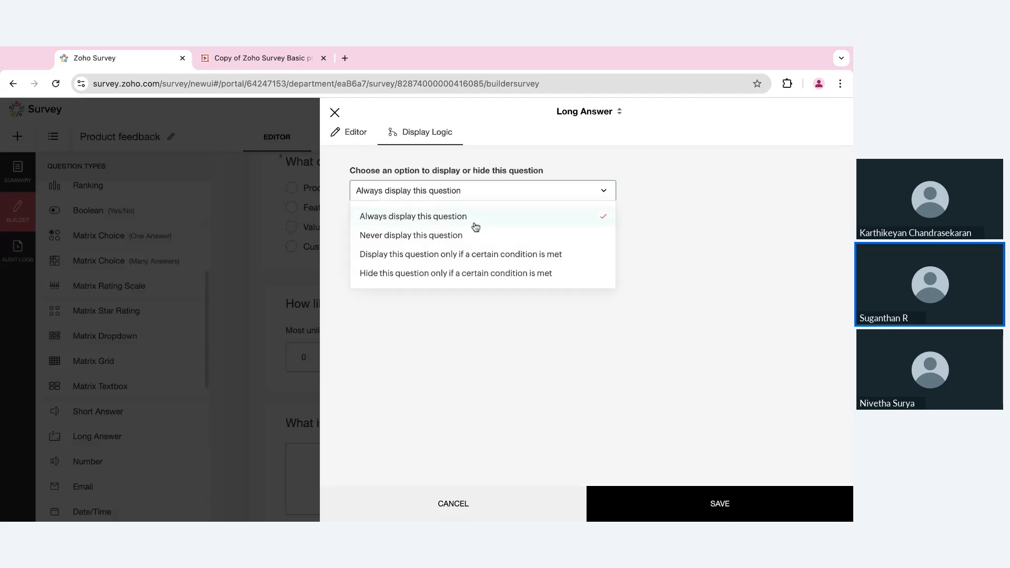
{"action": "left_click", "coordinate": [335, 112]}
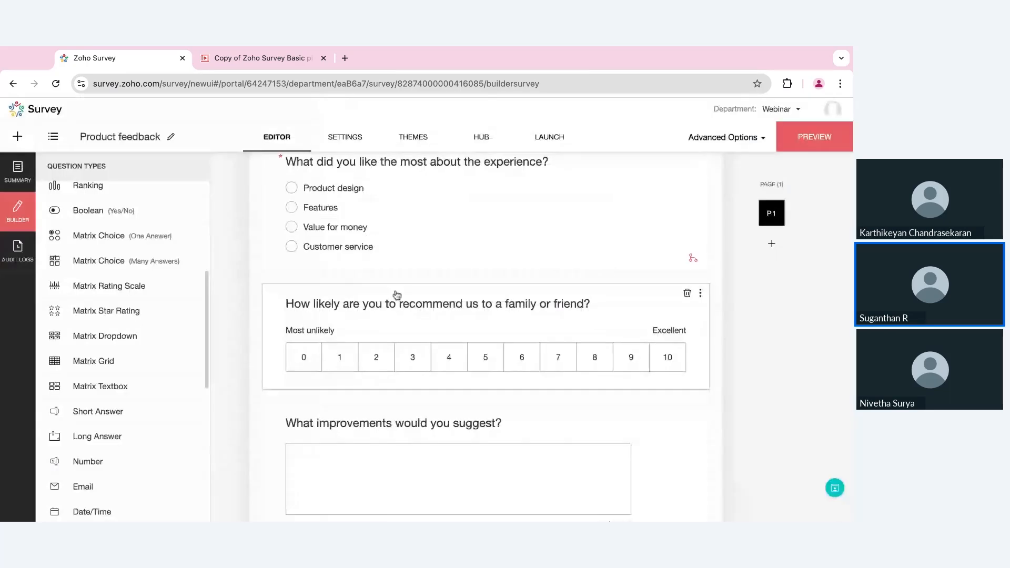
{"action": "scroll", "coordinate": [397, 295], "scroll_direction": "up", "scroll_amount": 4}
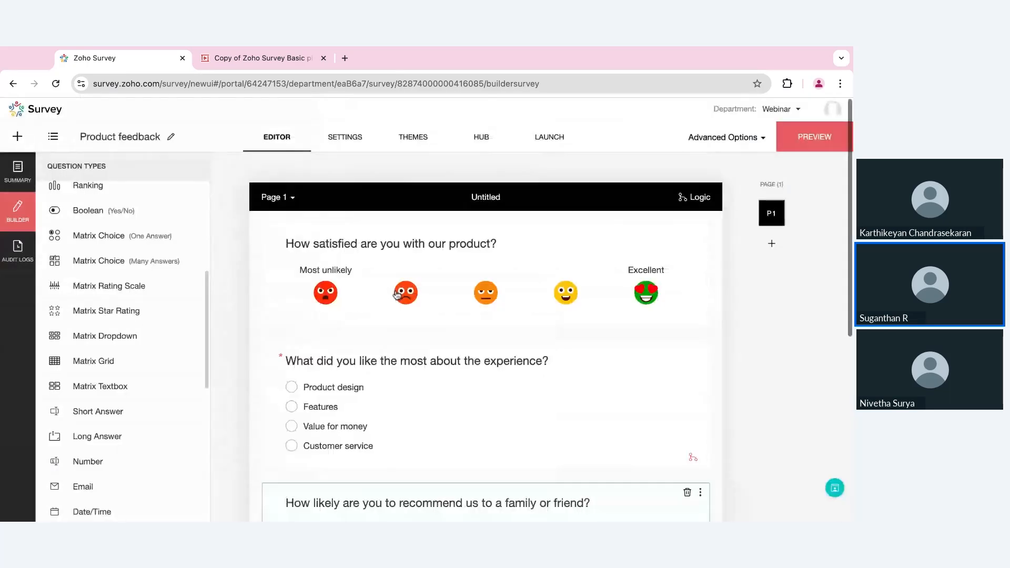
- Abandon adding a new page and open the survey Settings at the Header section
{"action": "left_click", "coordinate": [778, 246]}
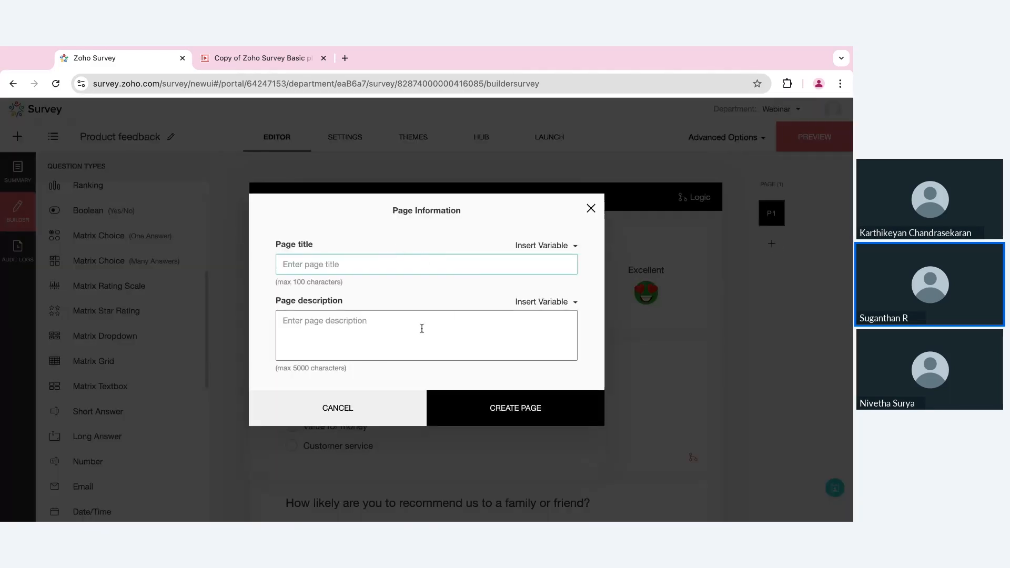
{"action": "left_click", "coordinate": [590, 210]}
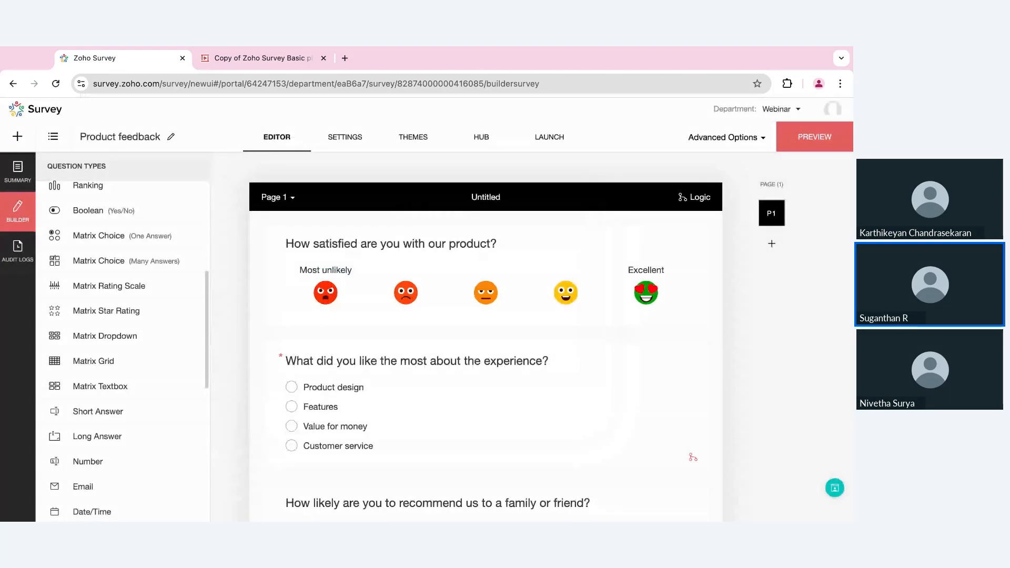
{"action": "left_click", "coordinate": [338, 138]}
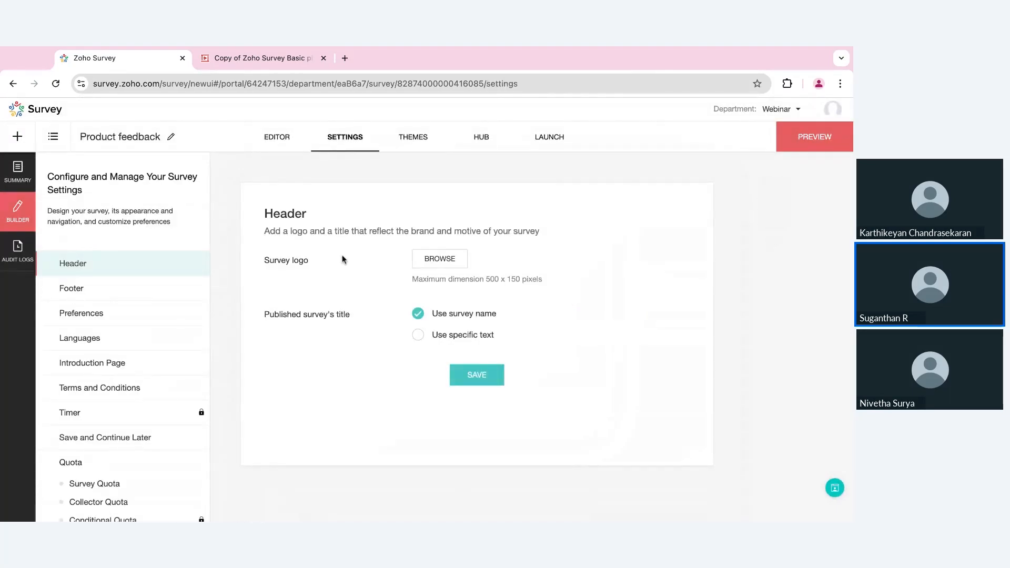
- Browse the logo picker's From URL option, then close it without adding a logo
{"action": "left_click", "coordinate": [427, 262]}
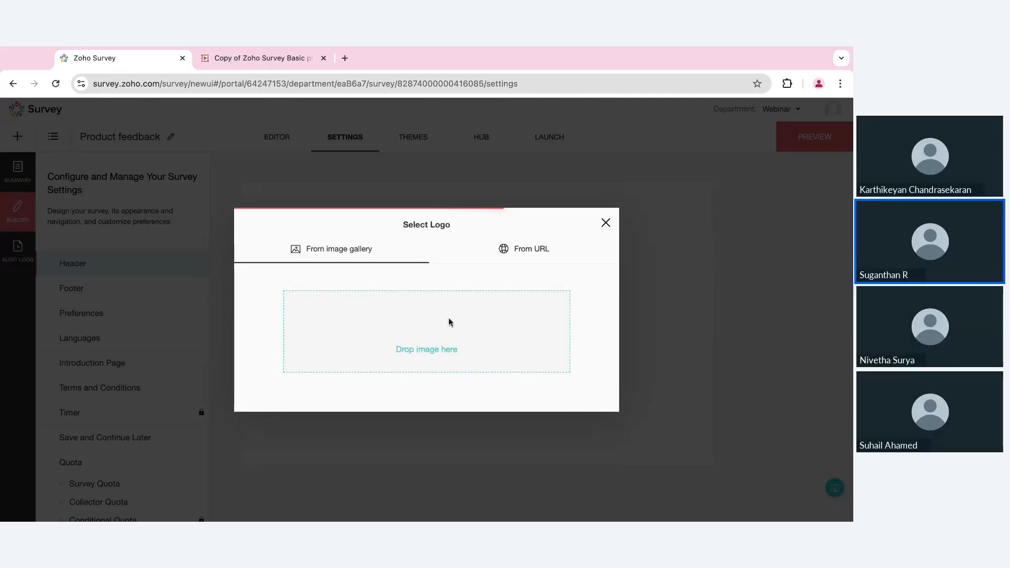
{"action": "left_click", "coordinate": [522, 252]}
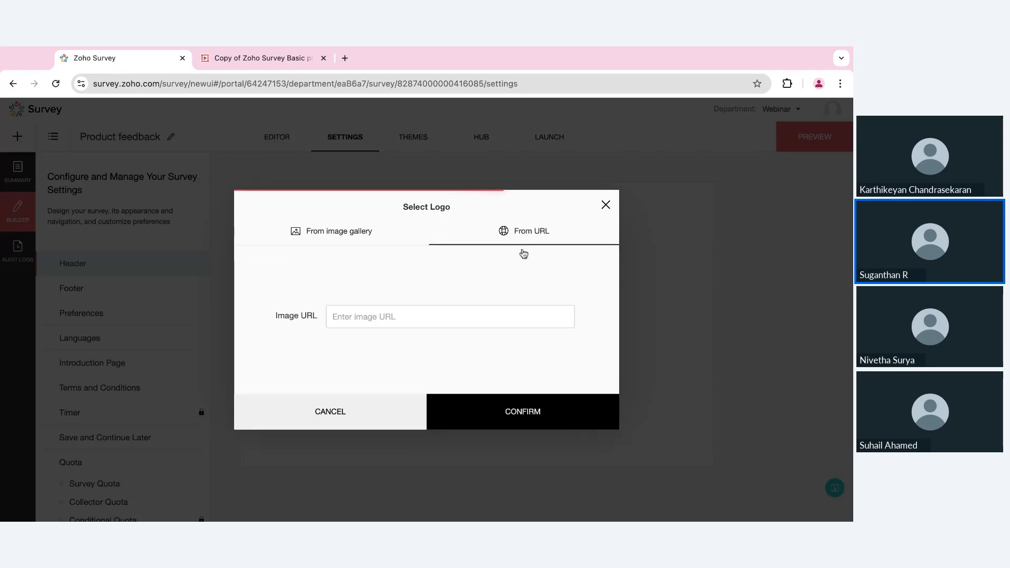
{"action": "left_click", "coordinate": [433, 316]}
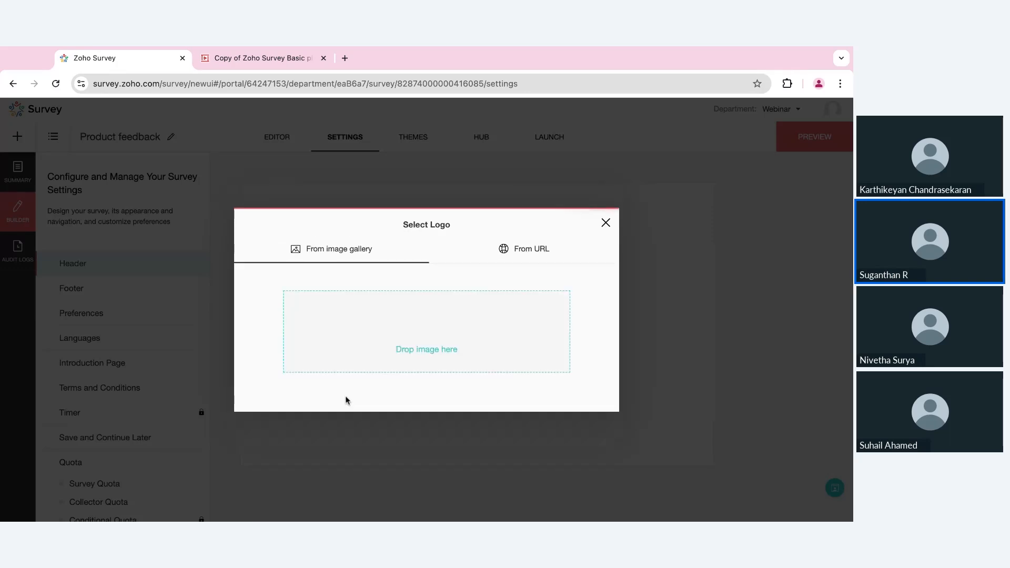
{"action": "left_click", "coordinate": [604, 223]}
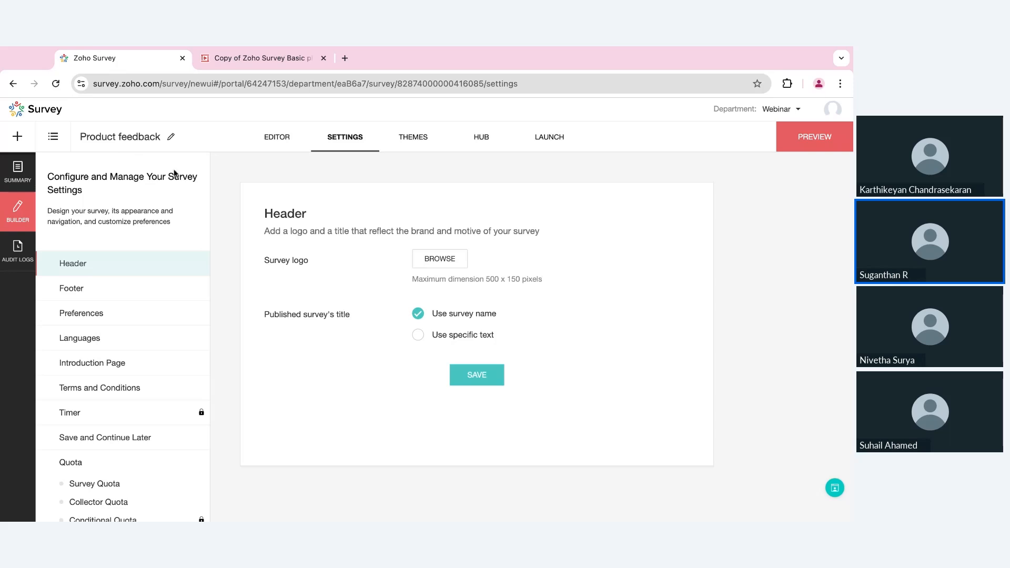
- Set the published title to the specific text 'ZOHO' and save it
{"action": "left_click", "coordinate": [416, 337]}
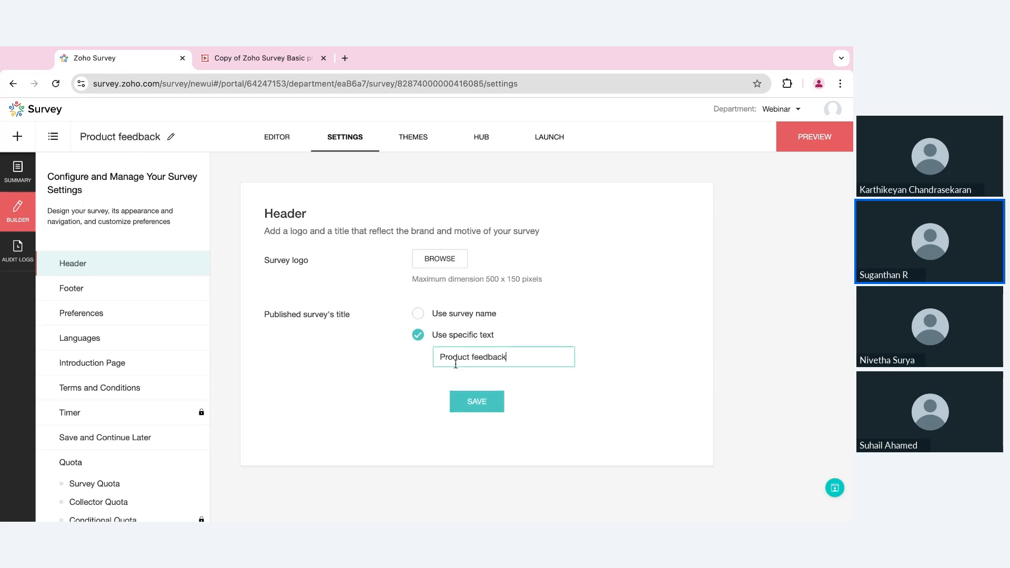
{"action": "triple_click", "coordinate": [481, 358]}
{"action": "type", "text": "ZOHO"}
{"action": "left_click", "coordinate": [502, 404]}
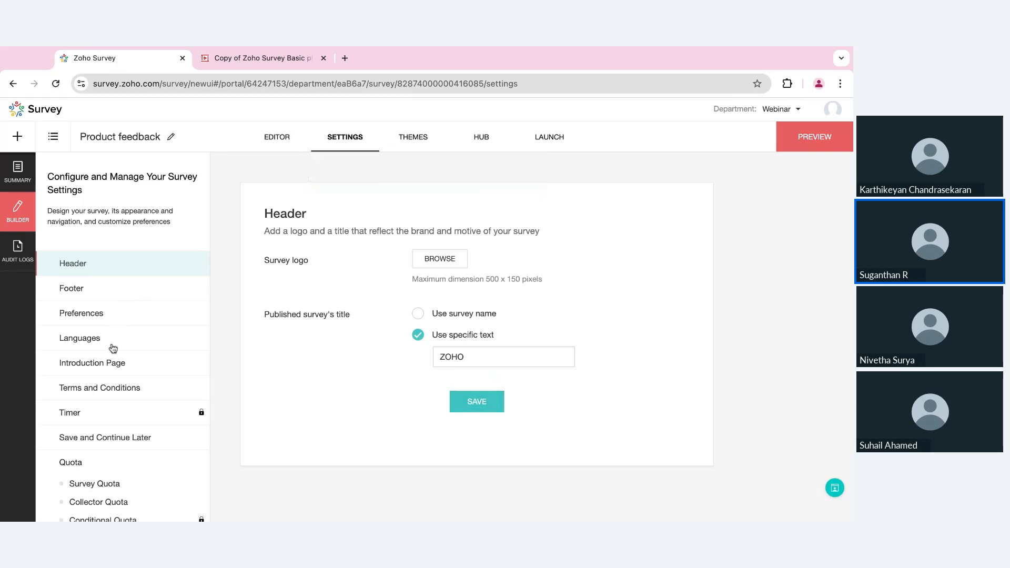
{"action": "scroll", "coordinate": [102, 389], "scroll_direction": "down", "scroll_amount": 2}
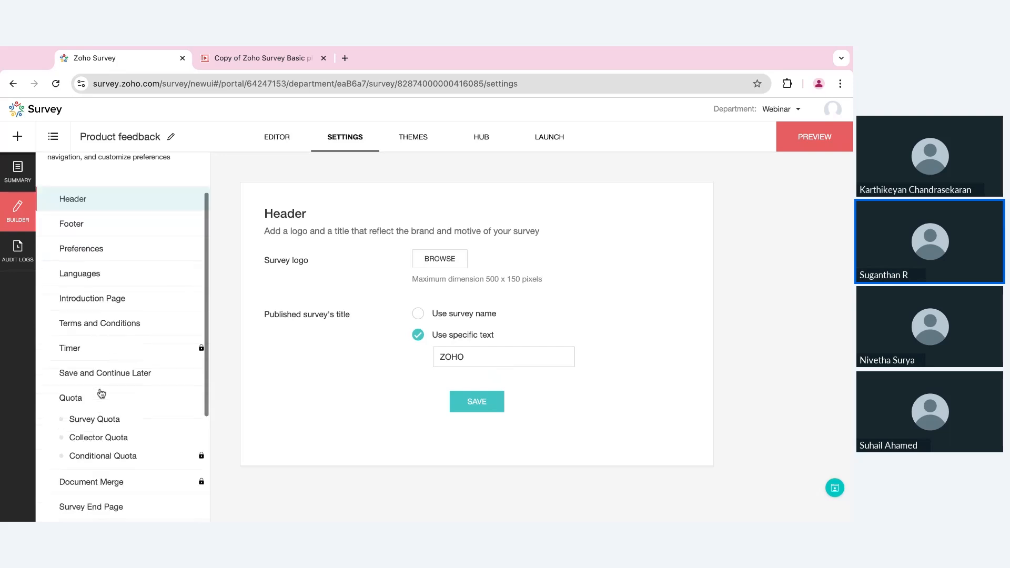
- Configure a survey quota limit of 50 responses, then view the Collector Quota settings
{"action": "left_click", "coordinate": [101, 390]}
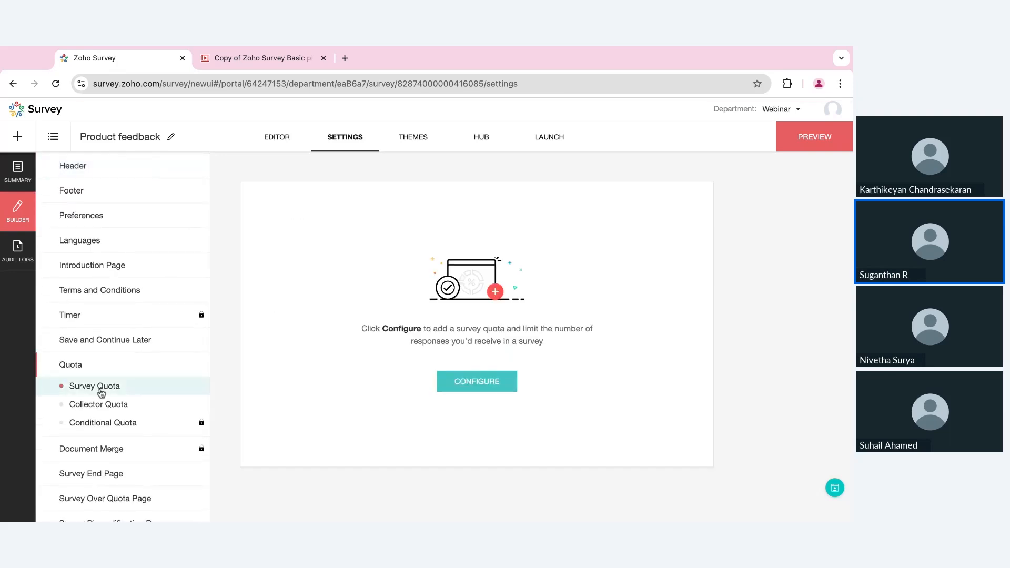
{"action": "left_click", "coordinate": [484, 389]}
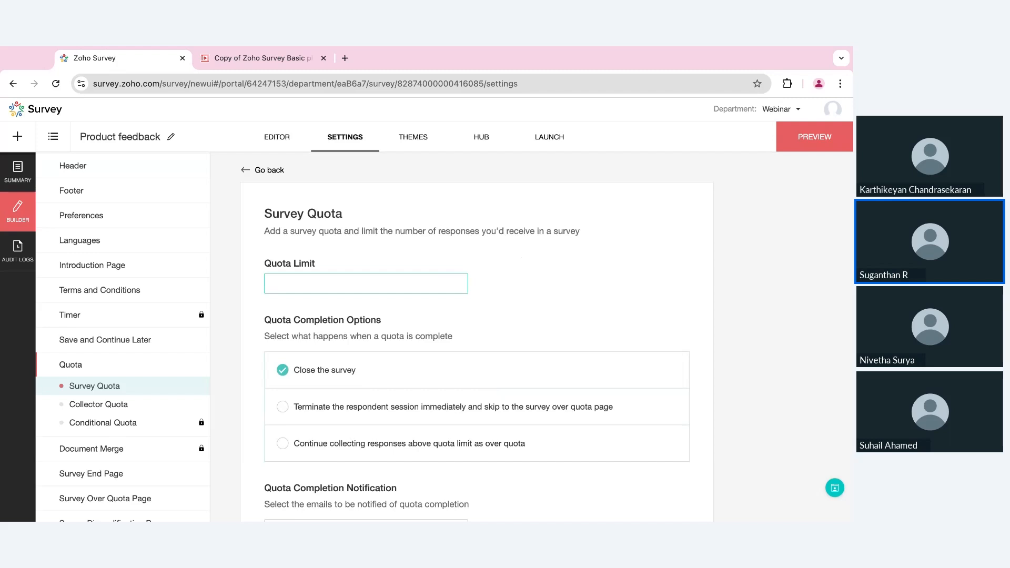
{"action": "type", "text": "50"}
{"action": "scroll", "coordinate": [584, 322], "scroll_direction": "down", "scroll_amount": 3}
{"action": "scroll", "coordinate": [584, 325], "scroll_direction": "up", "scroll_amount": 3}
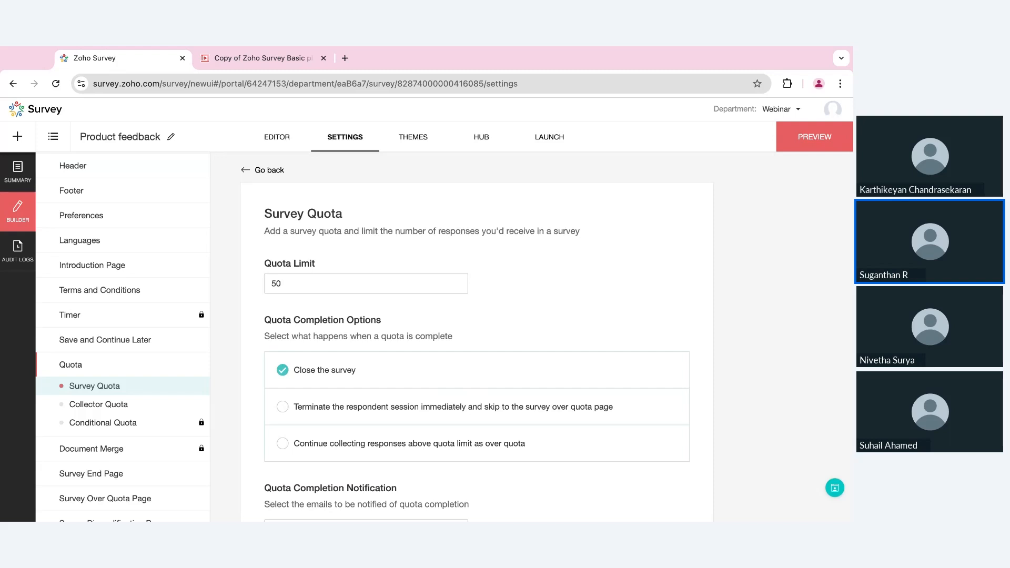
{"action": "left_click", "coordinate": [109, 406]}
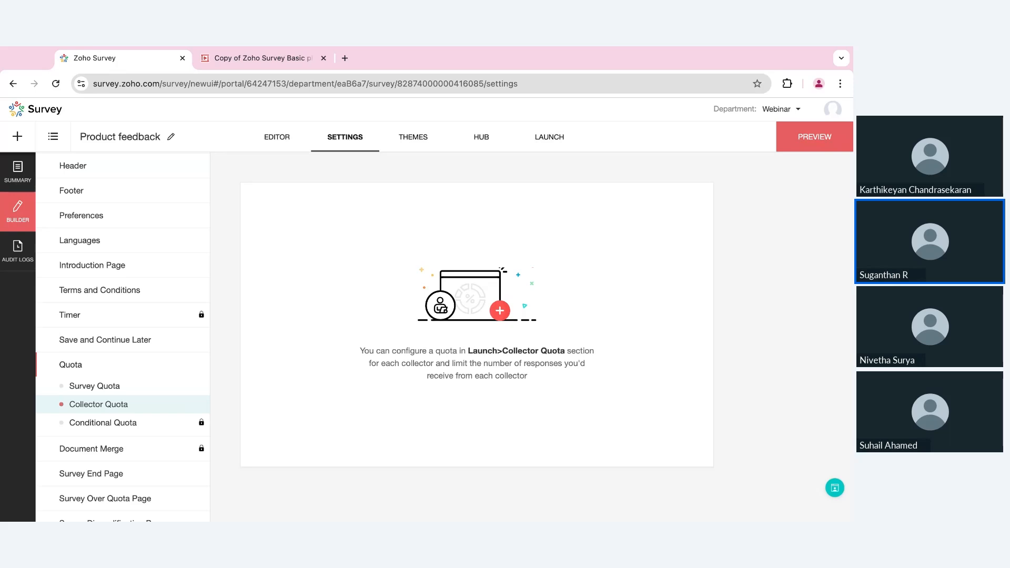
{"action": "scroll", "coordinate": [125, 356], "scroll_direction": "down", "scroll_amount": 3}
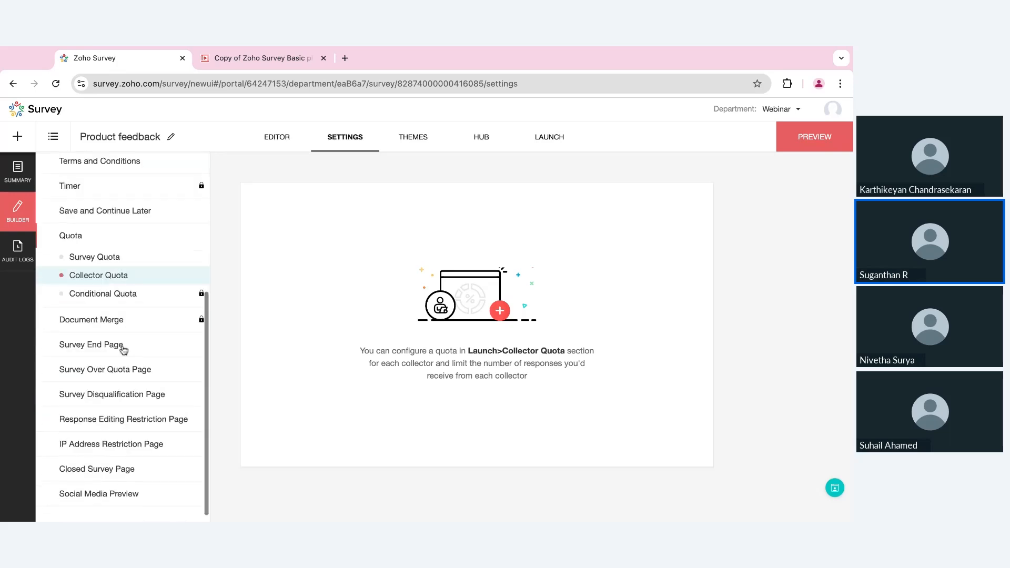
- End the survey with the custom message 'Thank you for participating in this survey!' and save
{"action": "left_click", "coordinate": [122, 347]}
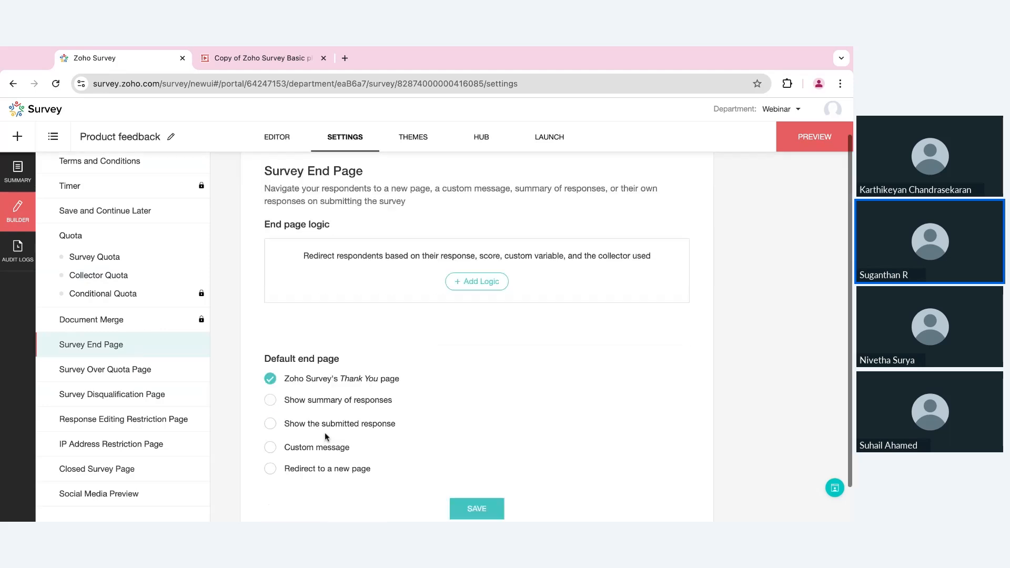
{"action": "scroll", "coordinate": [294, 421], "scroll_direction": "down", "scroll_amount": 2}
{"action": "left_click", "coordinate": [293, 421]}
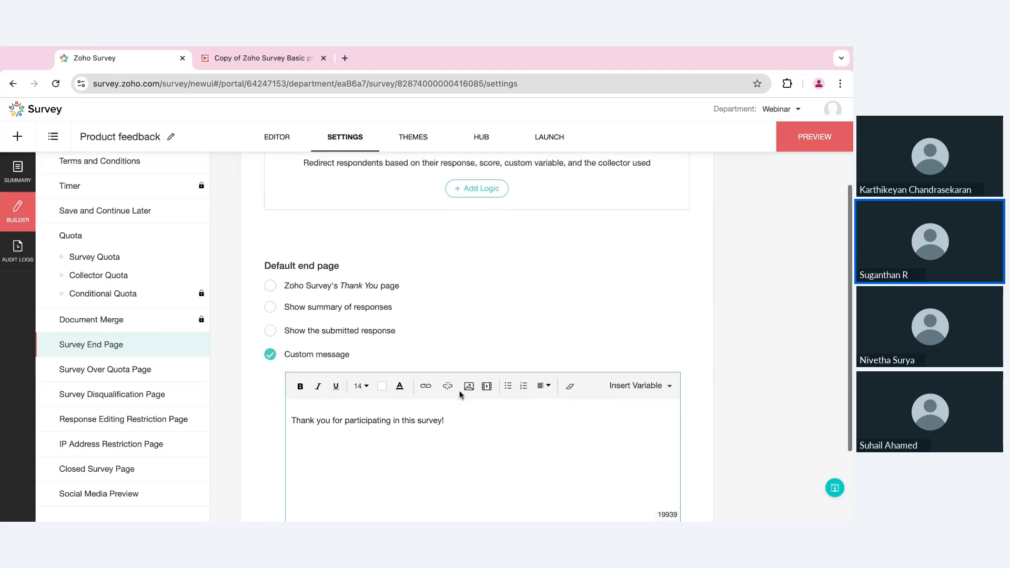
{"action": "scroll", "coordinate": [469, 357], "scroll_direction": "down", "scroll_amount": 3}
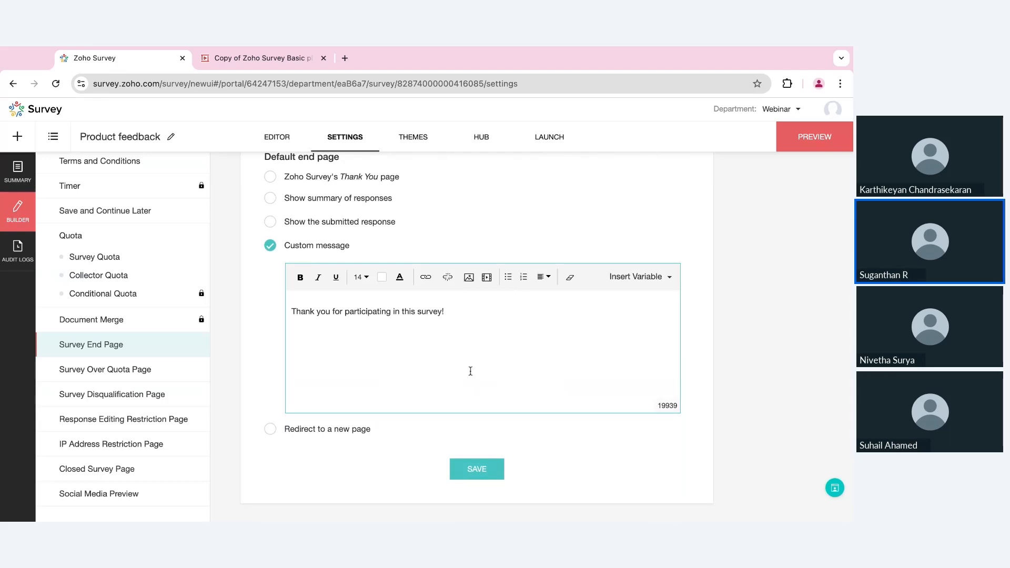
{"action": "left_click", "coordinate": [306, 429]}
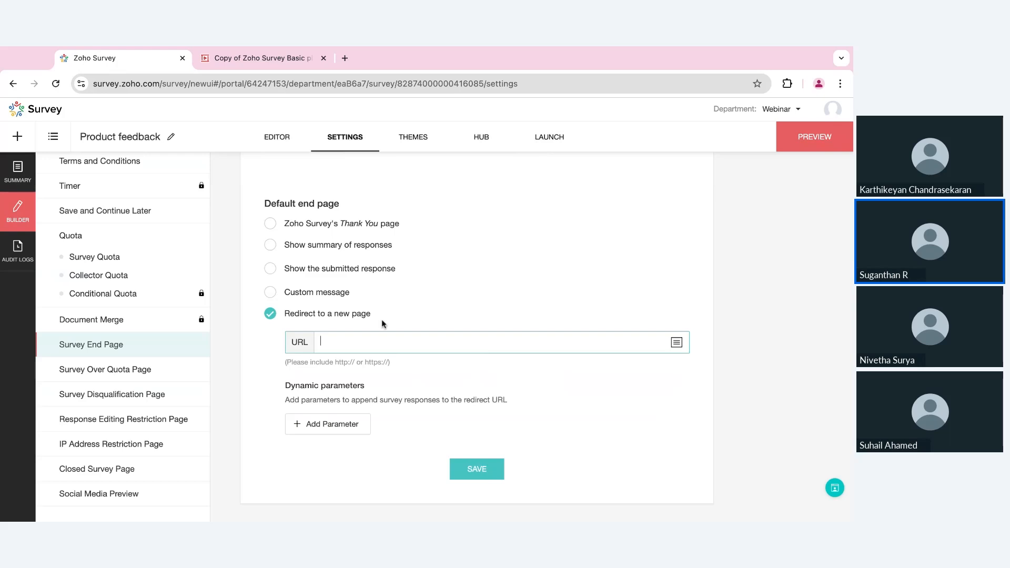
{"action": "left_click", "coordinate": [320, 294]}
{"action": "left_click", "coordinate": [476, 516]}
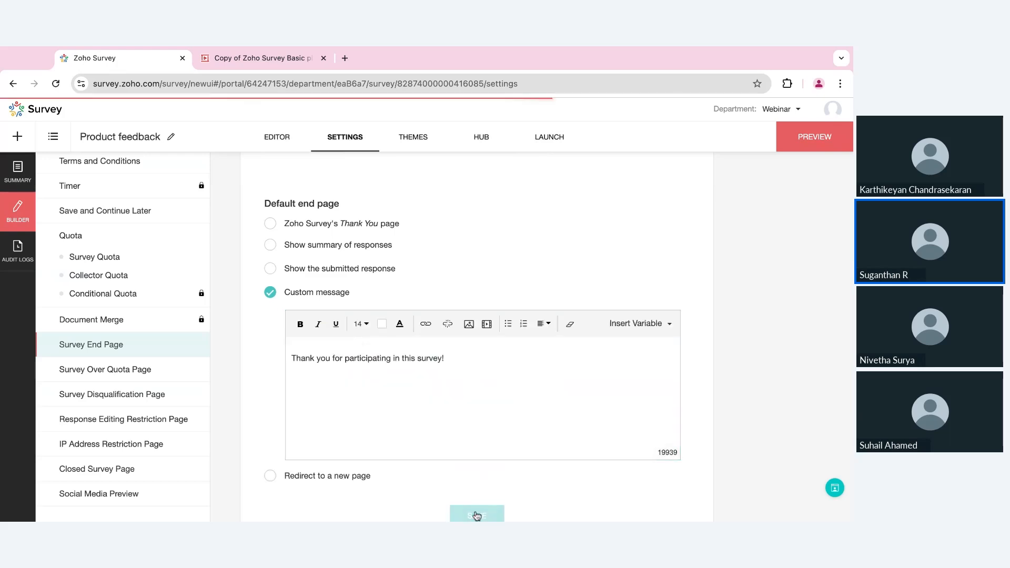
- Apply the customizable Tangerine theme and open it in the theme editor
{"action": "left_click", "coordinate": [419, 143]}
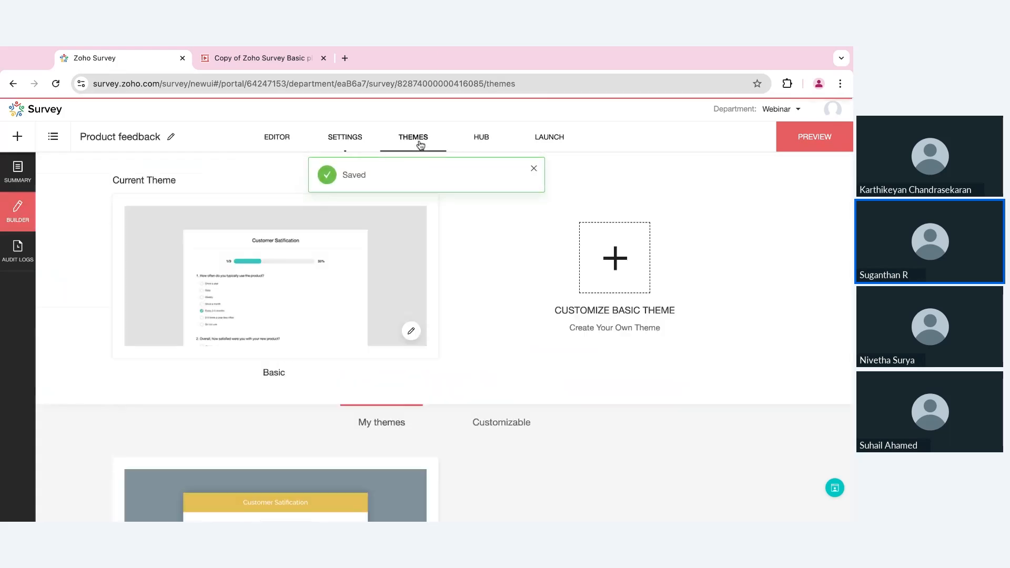
{"action": "left_click", "coordinate": [509, 420]}
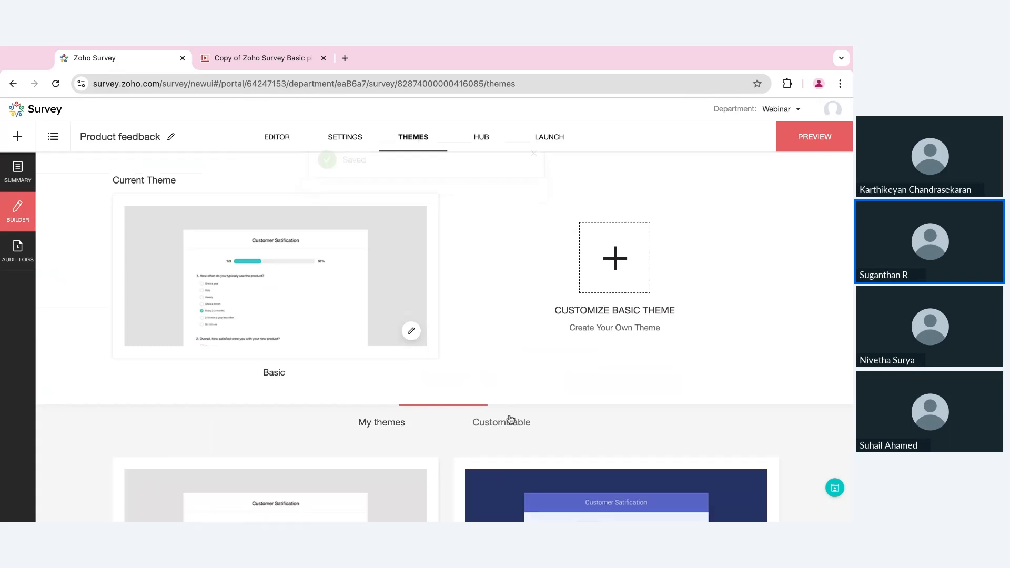
{"action": "scroll", "coordinate": [508, 419], "scroll_direction": "down", "scroll_amount": 4}
{"action": "scroll", "coordinate": [508, 420], "scroll_direction": "down", "scroll_amount": 3}
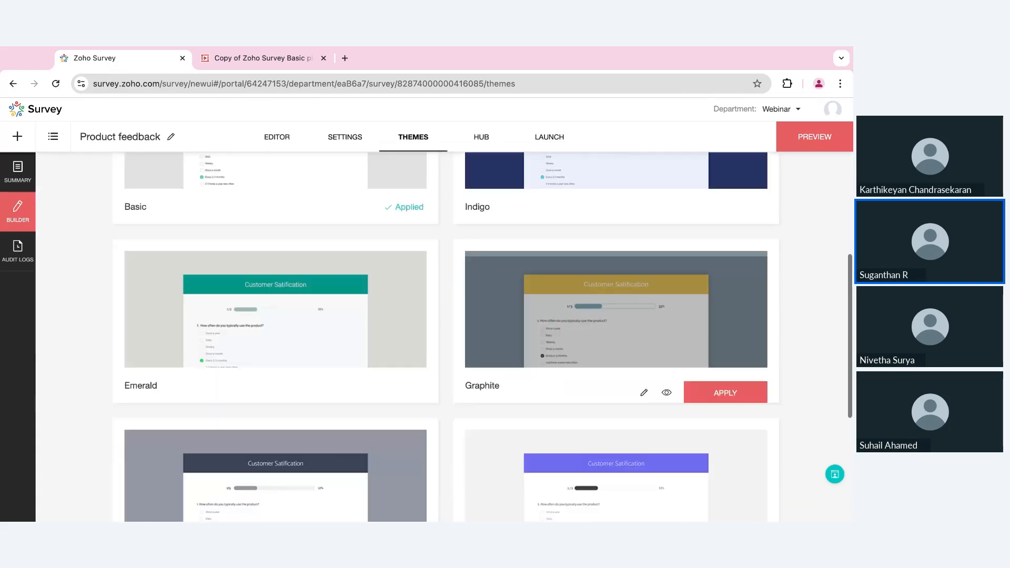
{"action": "scroll", "coordinate": [508, 419], "scroll_direction": "down", "scroll_amount": 1}
{"action": "scroll", "coordinate": [407, 401], "scroll_direction": "down", "scroll_amount": 2}
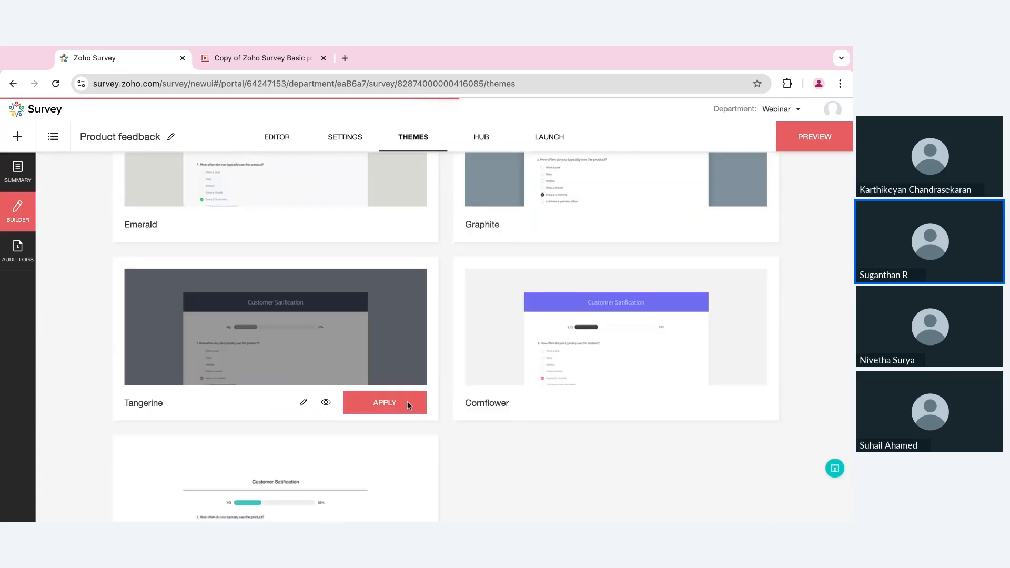
{"action": "left_click", "coordinate": [407, 401]}
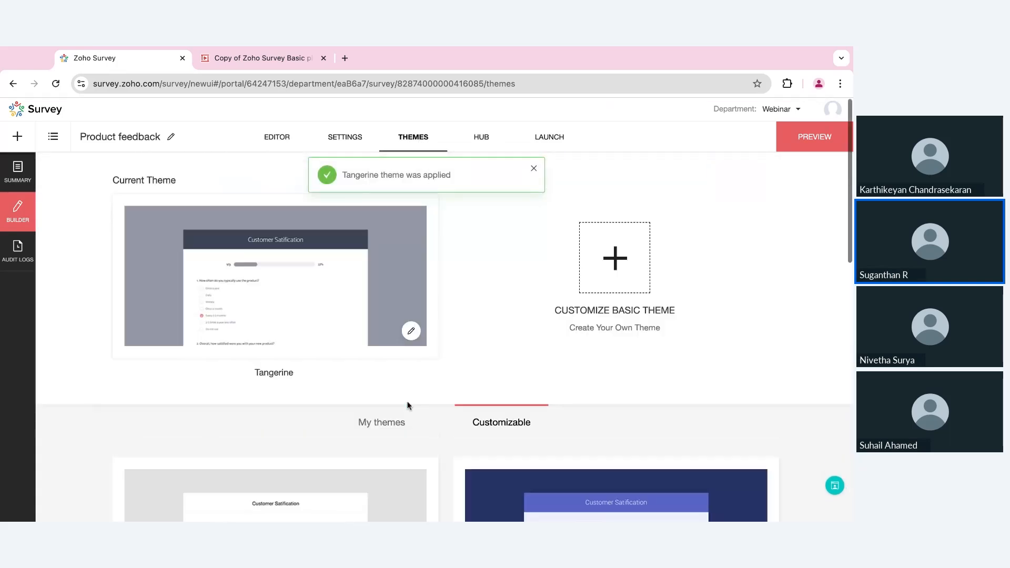
{"action": "left_click", "coordinate": [411, 331]}
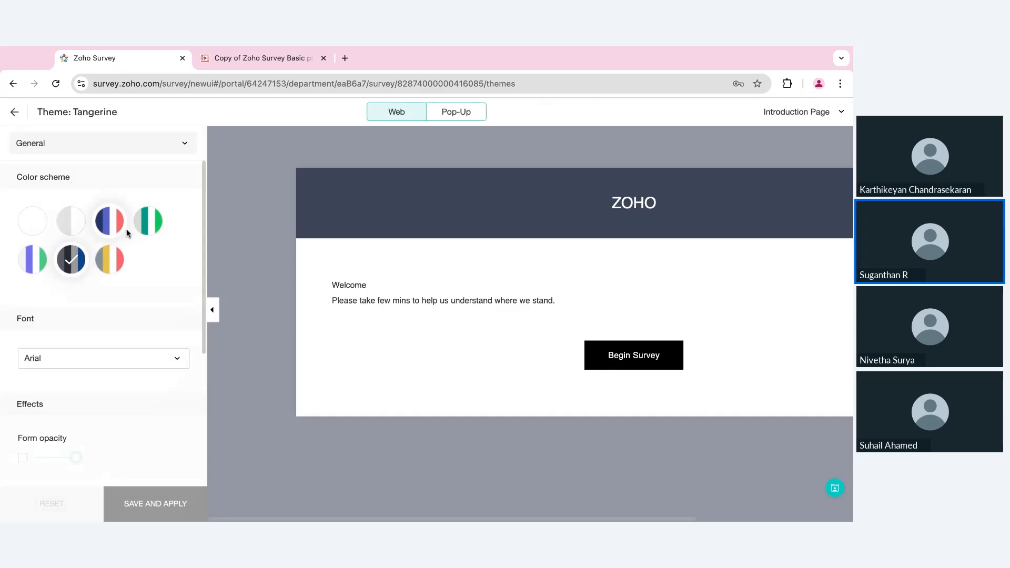
- Switch the theme to the green colour scheme and keep a plain background pattern
{"action": "left_click", "coordinate": [148, 221]}
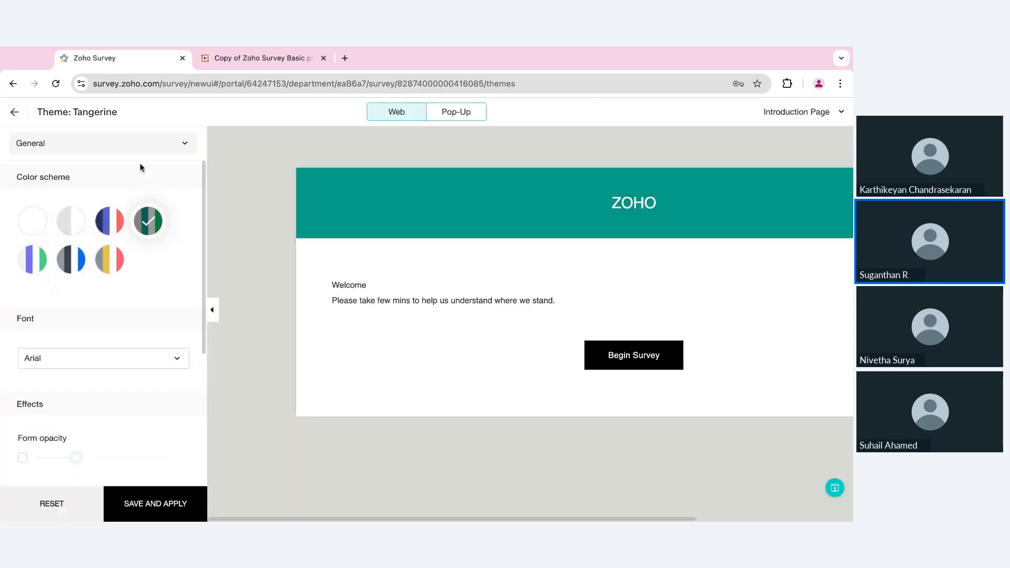
{"action": "left_click", "coordinate": [137, 147]}
{"action": "left_click", "coordinate": [52, 196]}
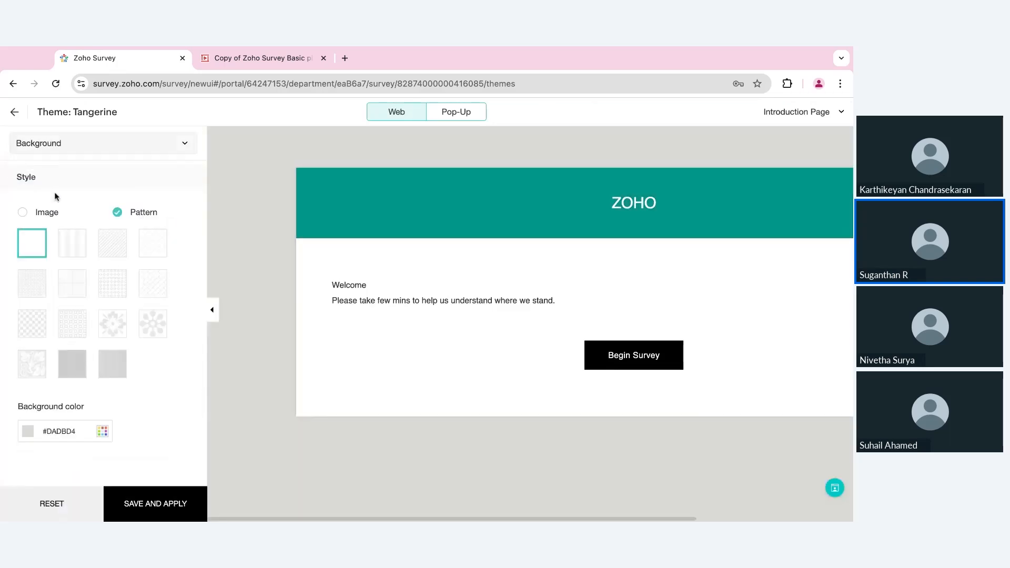
{"action": "left_click", "coordinate": [158, 330]}
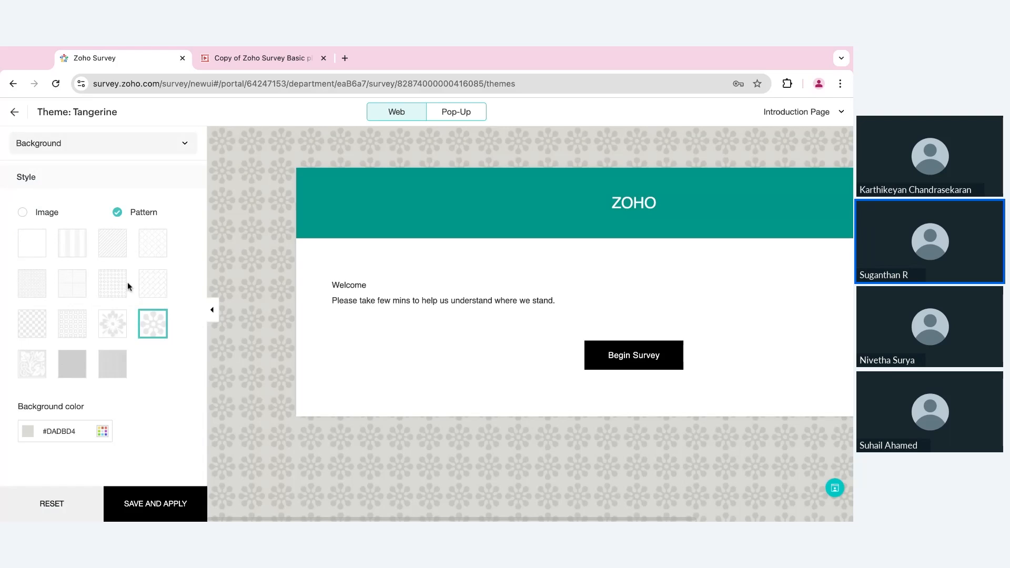
{"action": "left_click", "coordinate": [44, 250]}
- Change the background colour from #DADBD4 to #B5B8A4
{"action": "left_click", "coordinate": [102, 431]}
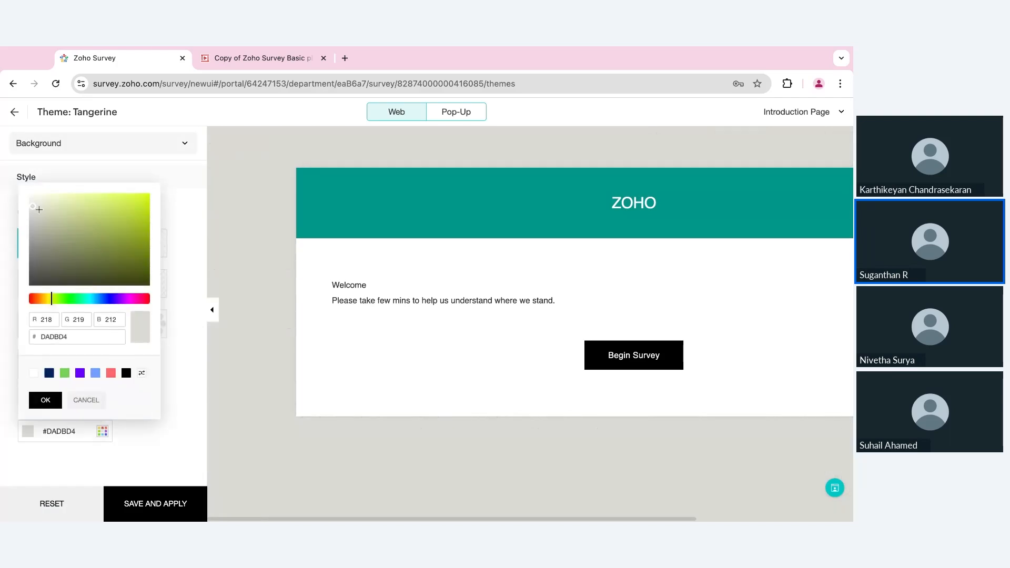
{"action": "left_click", "coordinate": [42, 218]}
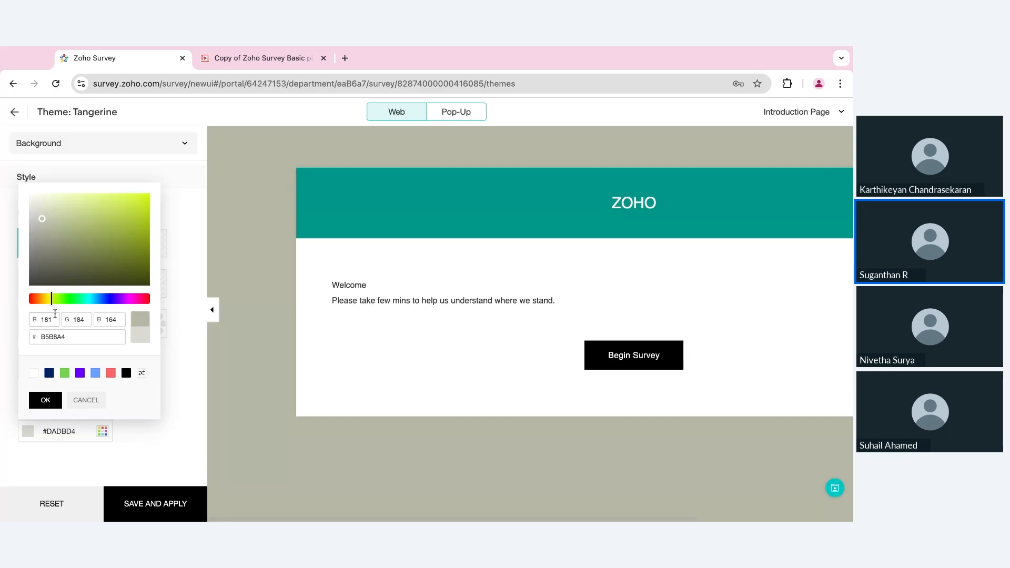
{"action": "double_click", "coordinate": [54, 315]}
{"action": "double_click", "coordinate": [78, 320]}
{"action": "double_click", "coordinate": [110, 320]}
{"action": "left_click", "coordinate": [47, 404]}
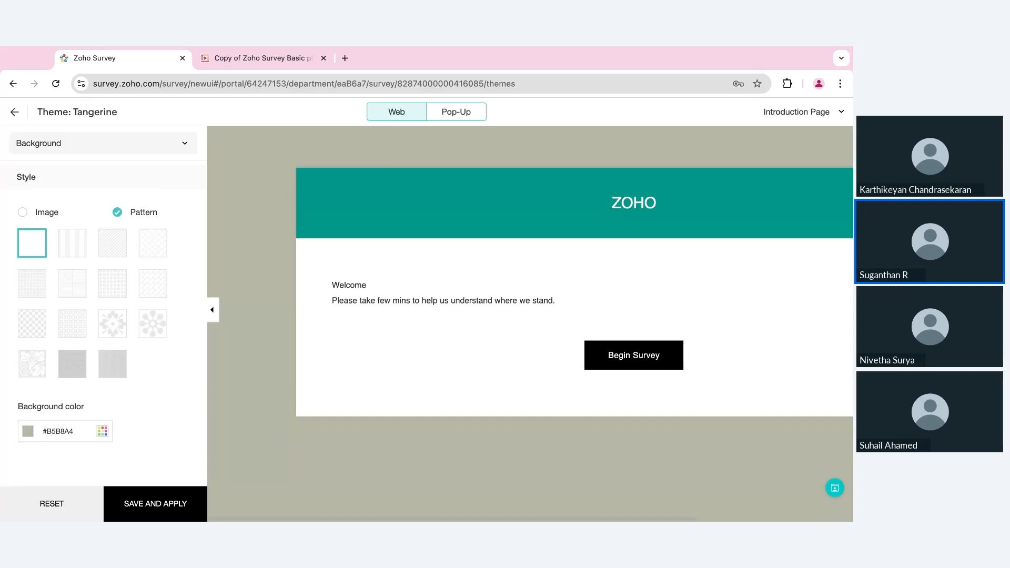
{"action": "left_click", "coordinate": [145, 145]}
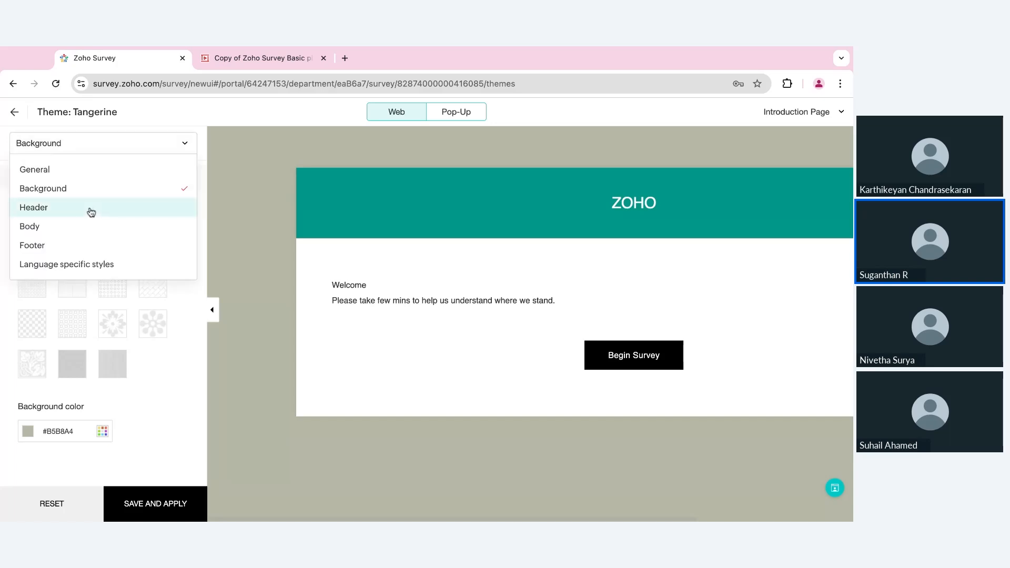
- Change the header background colour from #009688 to pale teal #B6E0DC
{"action": "left_click", "coordinate": [90, 209]}
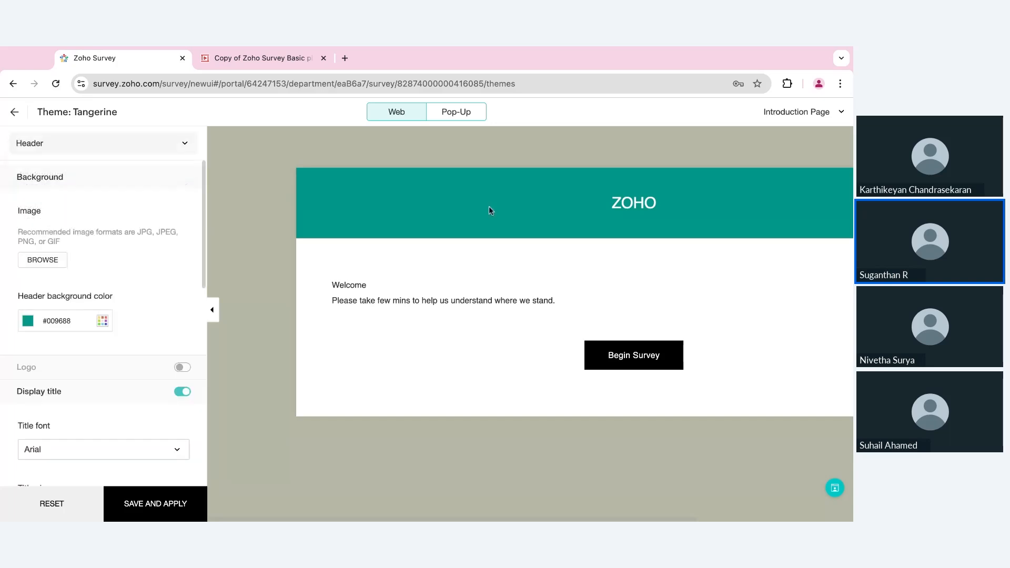
{"action": "left_click", "coordinate": [102, 320]}
{"action": "left_click", "coordinate": [51, 205]}
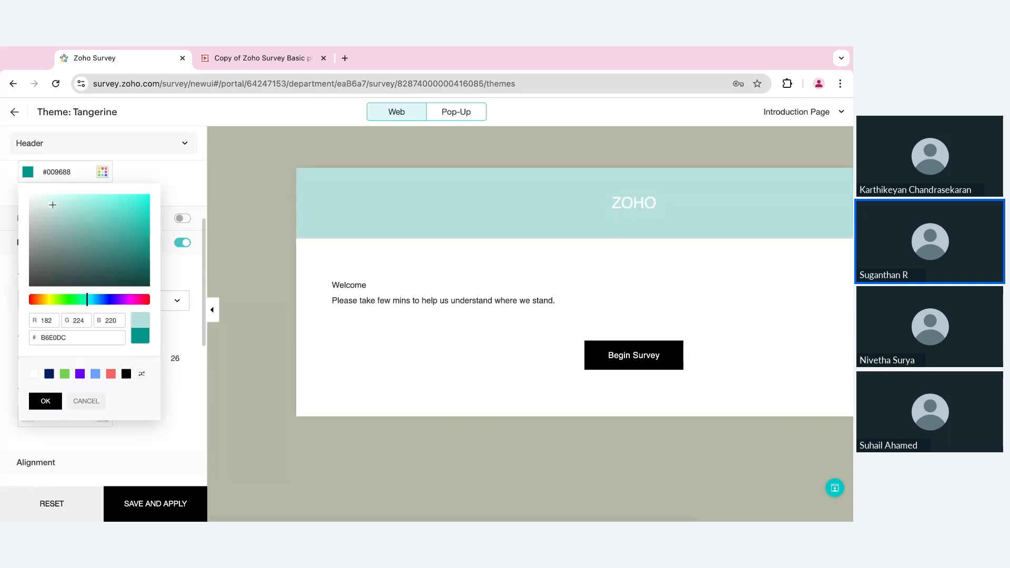
{"action": "left_click", "coordinate": [51, 336]}
{"action": "left_click", "coordinate": [53, 401]}
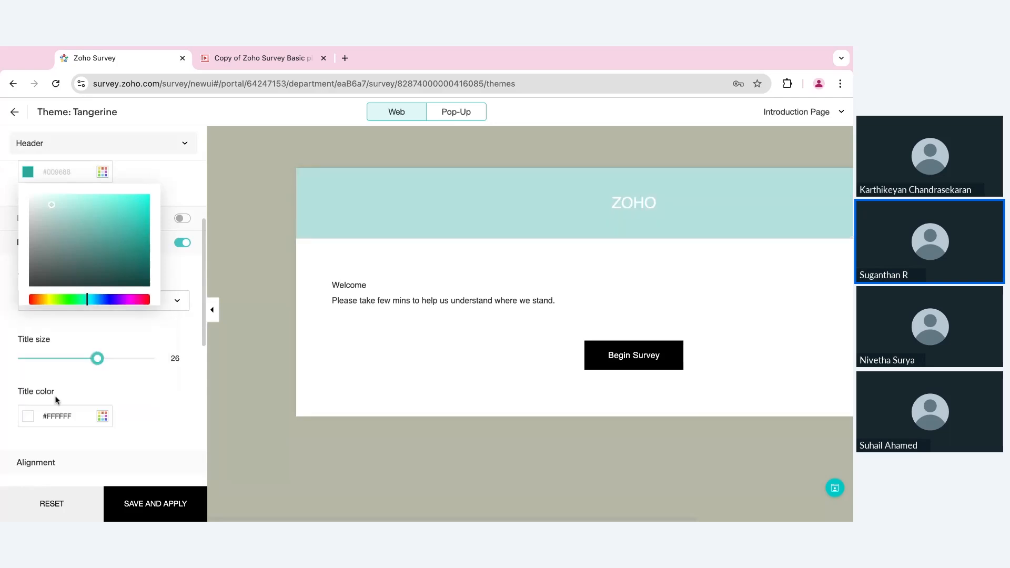
{"action": "scroll", "coordinate": [63, 227], "scroll_direction": "up", "scroll_amount": 3}
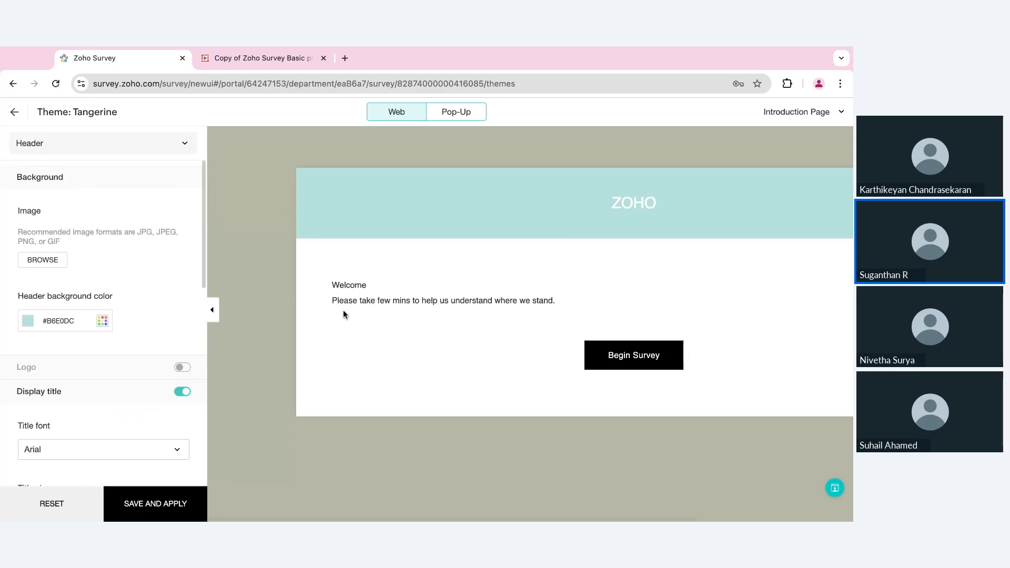
{"action": "left_click", "coordinate": [96, 152]}
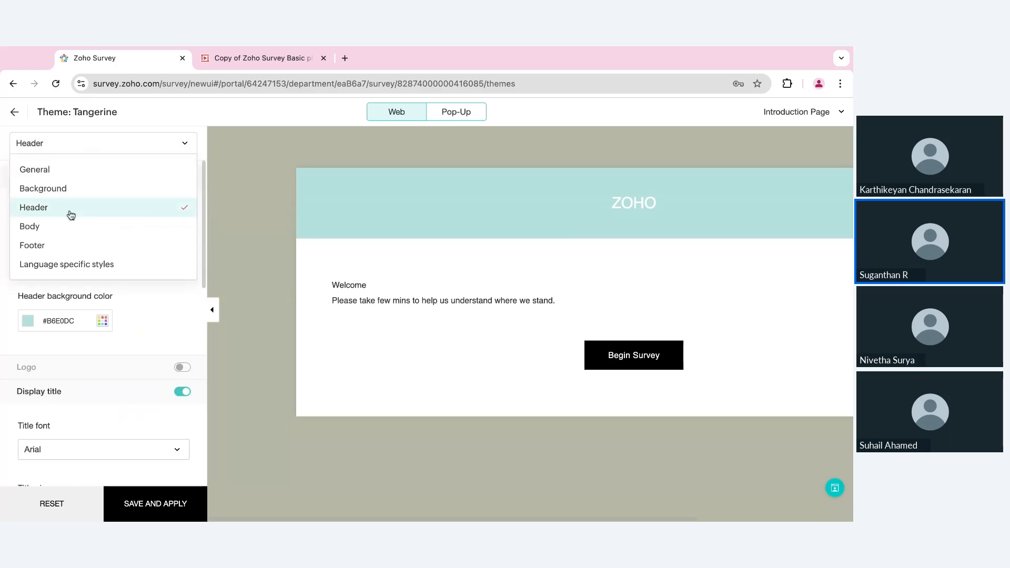
{"action": "left_click", "coordinate": [65, 225]}
- Preview Page 1 and reduce the space between questions from 30 to 23
{"action": "left_click", "coordinate": [840, 112]}
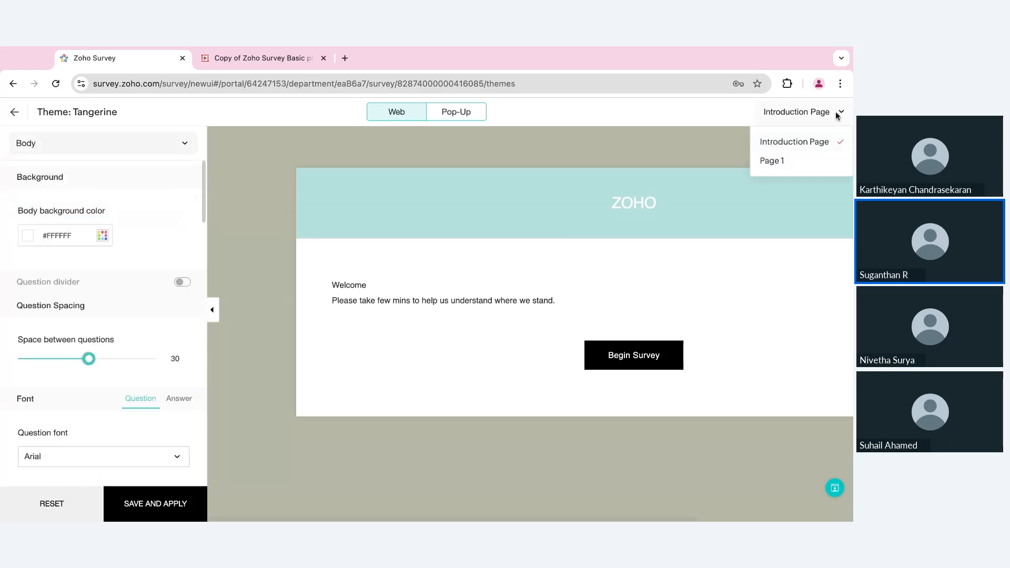
{"action": "left_click", "coordinate": [784, 161]}
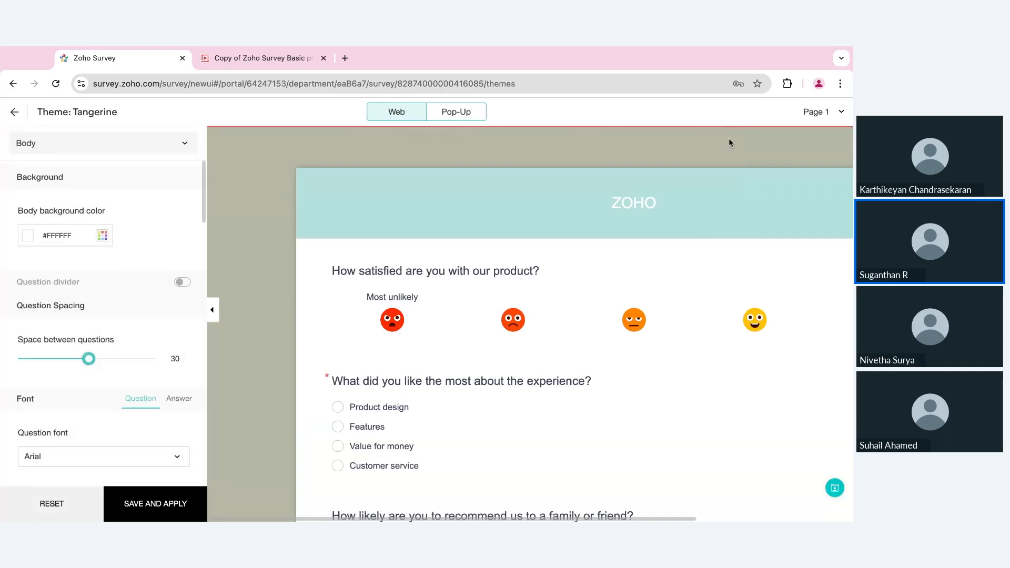
{"action": "scroll", "coordinate": [515, 394], "scroll_direction": "down", "scroll_amount": 2}
{"action": "scroll", "coordinate": [515, 394], "scroll_direction": "down", "scroll_amount": 1}
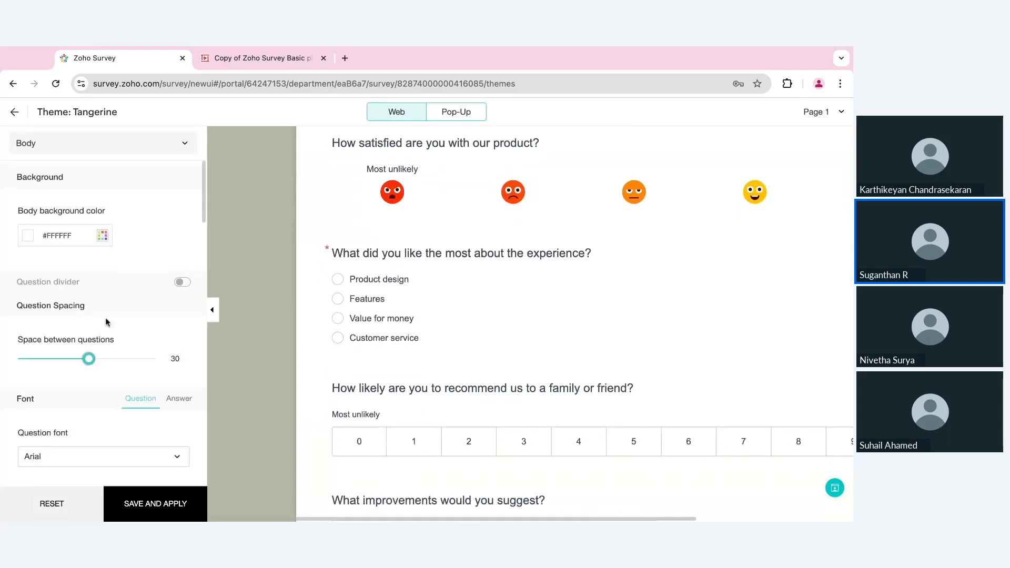
{"action": "left_click_drag", "start_coordinate": [88, 358], "coordinate": [64, 359]}
- Enlarge the question font size to 22 and set the answer text size to 16
{"action": "scroll", "coordinate": [132, 430], "scroll_direction": "down", "scroll_amount": 2}
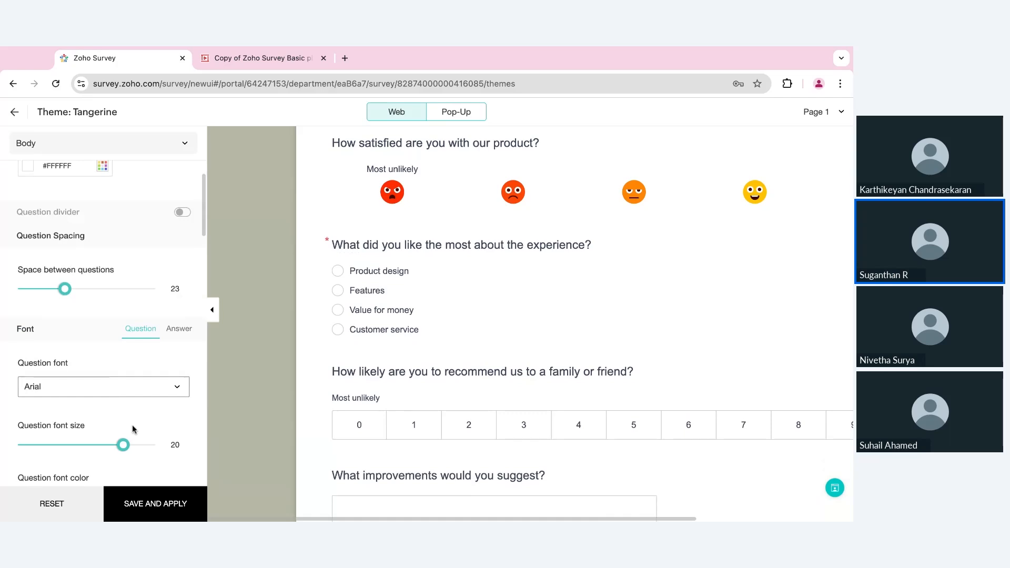
{"action": "left_click_drag", "start_coordinate": [123, 445], "coordinate": [140, 445]}
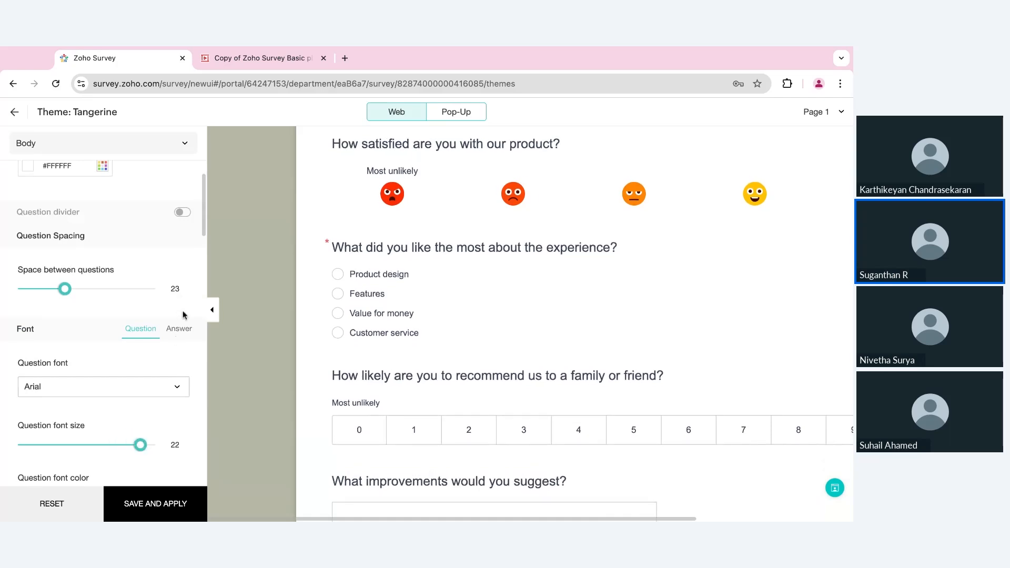
{"action": "left_click", "coordinate": [179, 327]}
{"action": "left_click", "coordinate": [117, 445]}
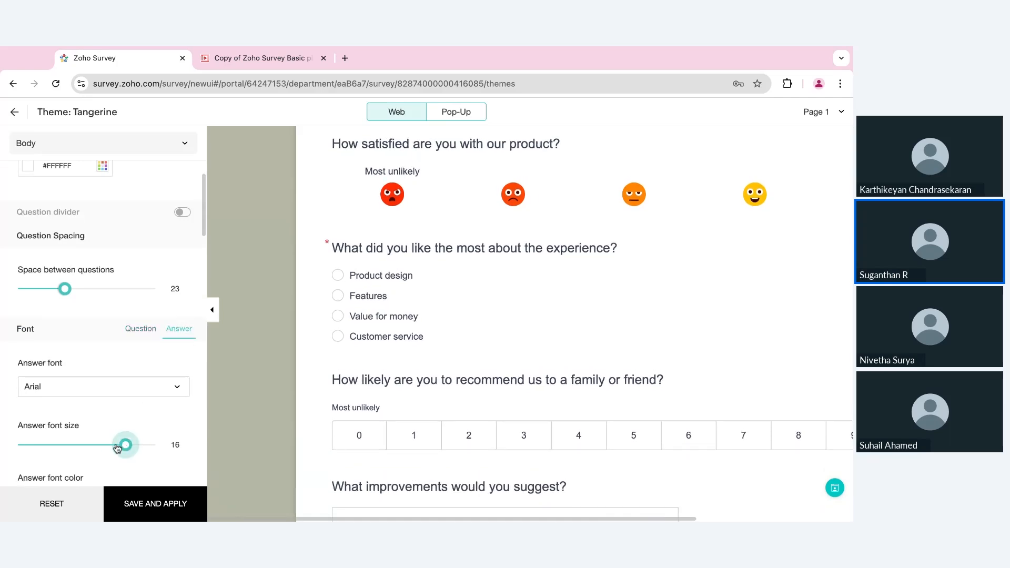
{"action": "scroll", "coordinate": [118, 446], "scroll_direction": "down", "scroll_amount": 3}
{"action": "left_click", "coordinate": [174, 150]}
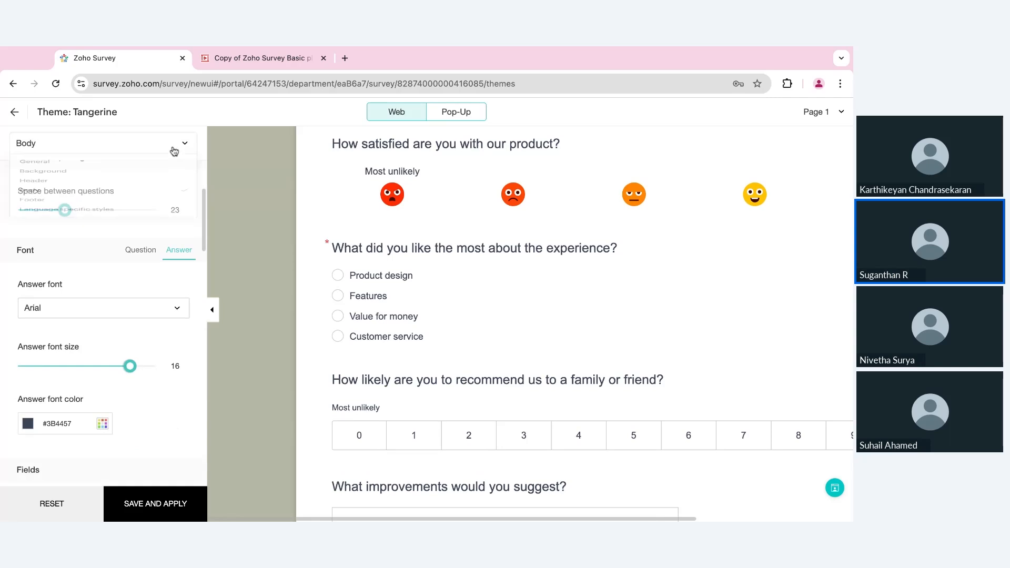
{"action": "left_click", "coordinate": [98, 169]}
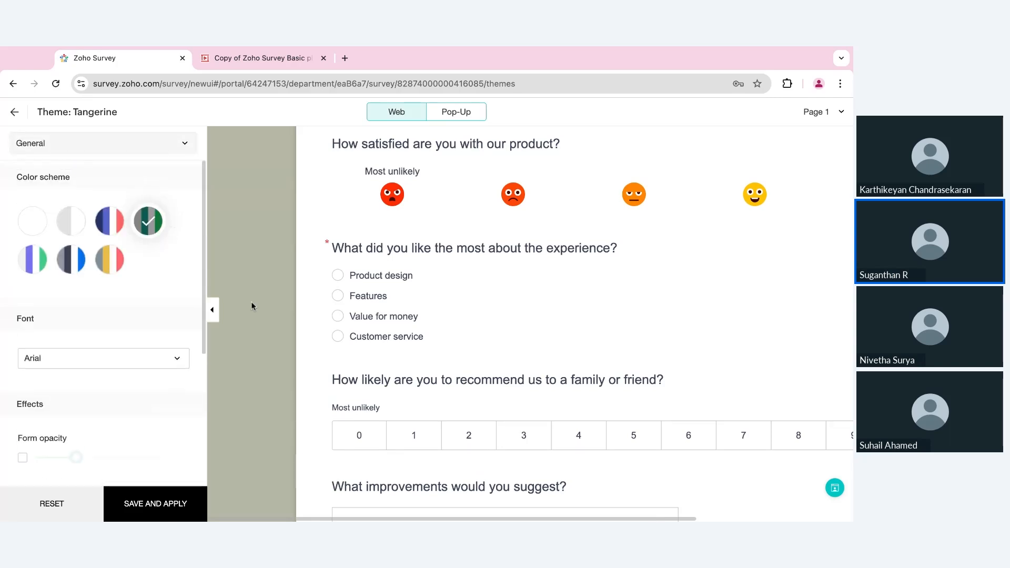
- Enable form opacity at 82 and save the theme as 'Product survey', applied
{"action": "left_click", "coordinate": [22, 458]}
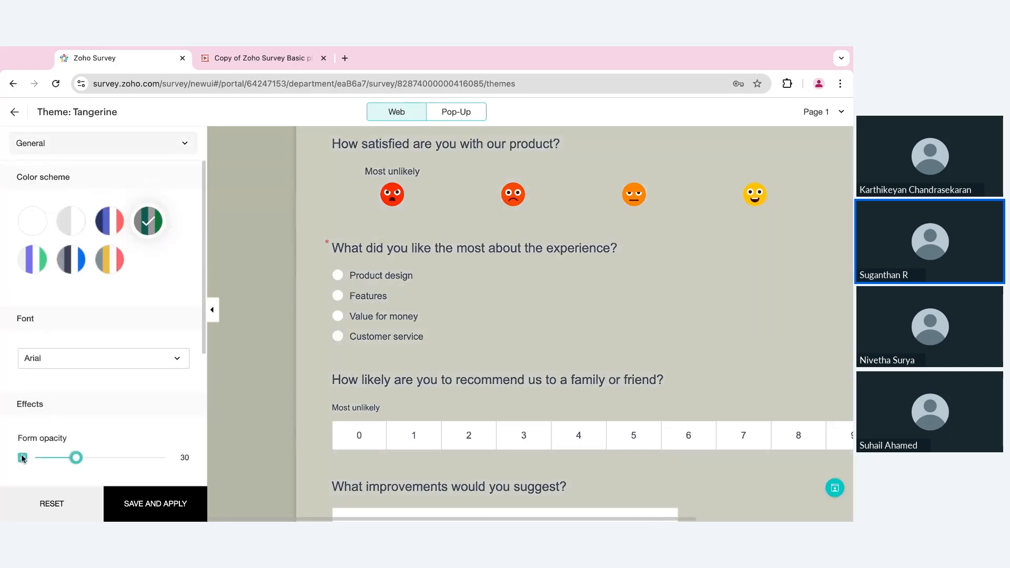
{"action": "left_click_drag", "start_coordinate": [77, 459], "coordinate": [144, 457]}
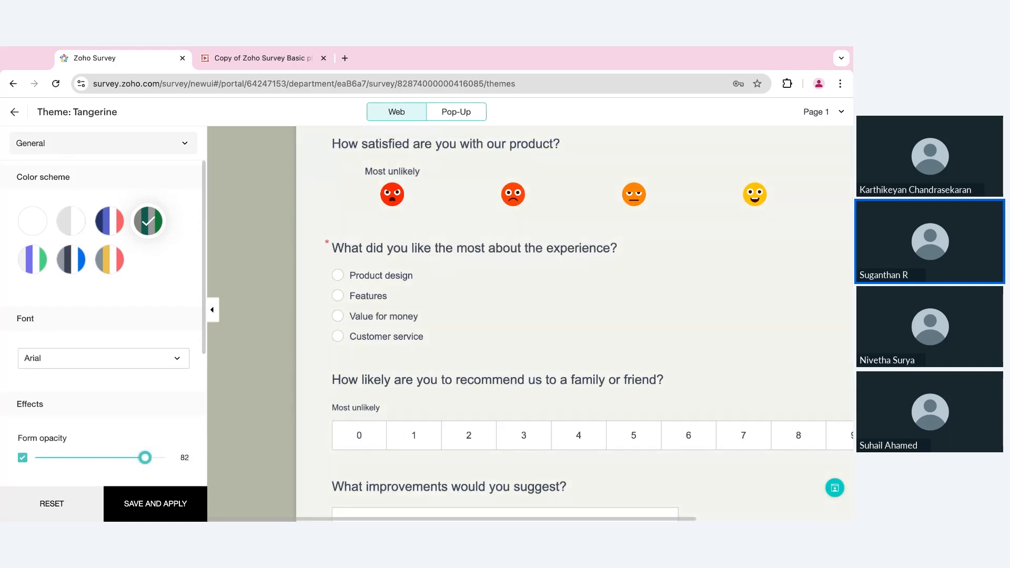
{"action": "left_click", "coordinate": [156, 505]}
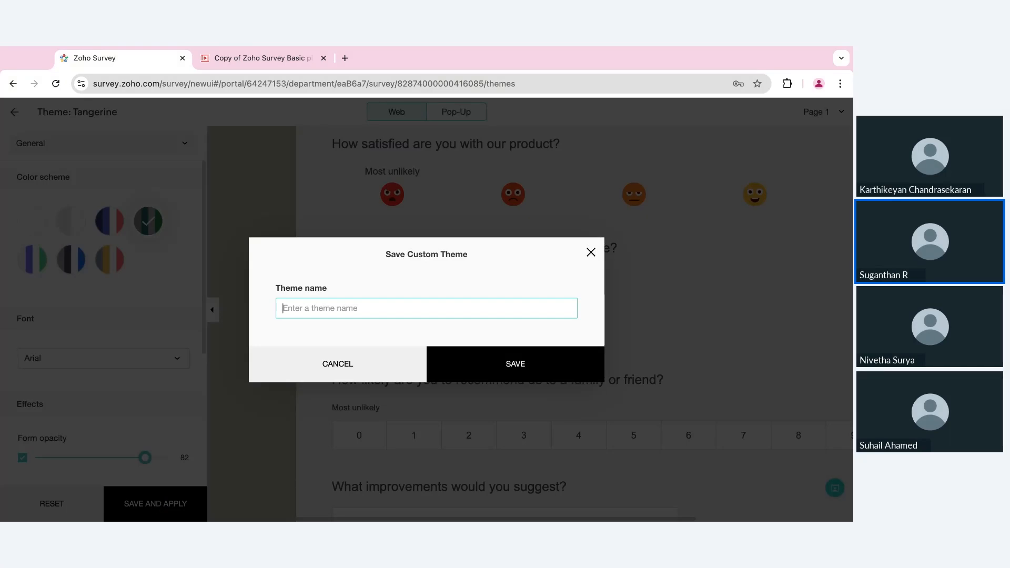
{"action": "type", "text": "Product survey"}
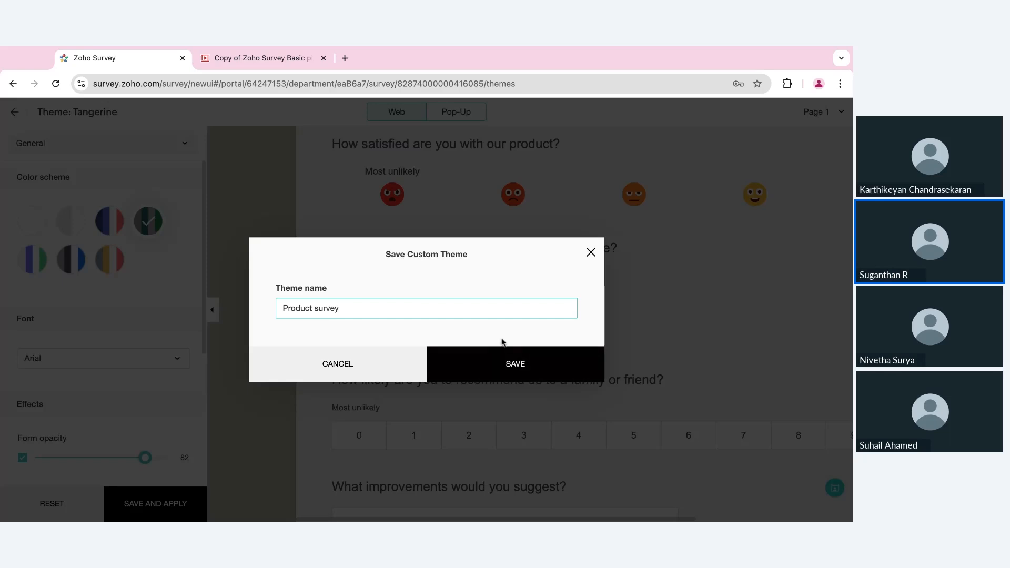
{"action": "left_click", "coordinate": [501, 362]}
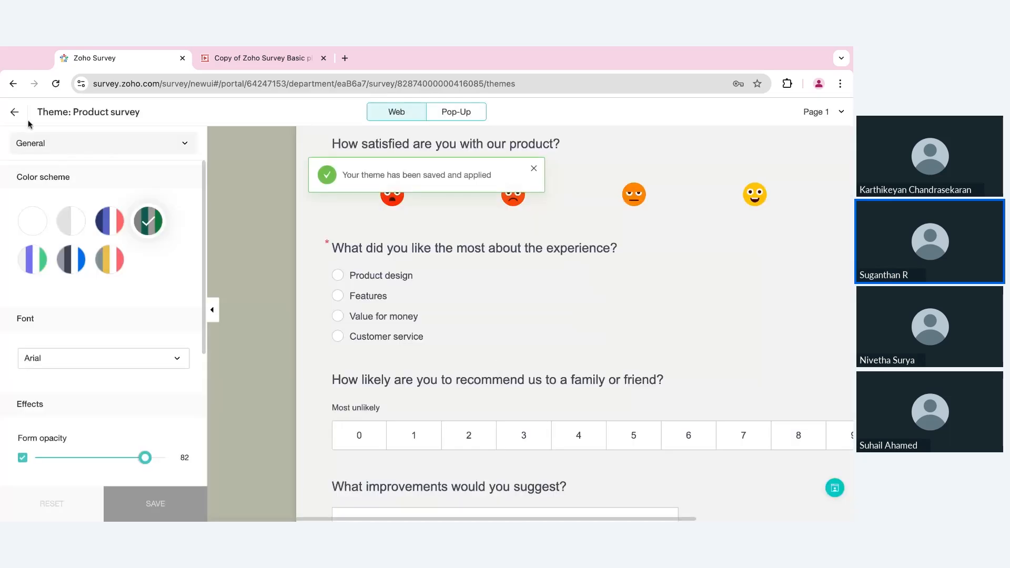
- Return from the theme editor to the Themes overview, then go to the Launch page
{"action": "left_click", "coordinate": [16, 112]}
{"action": "scroll", "coordinate": [383, 434], "scroll_direction": "down", "scroll_amount": 2}
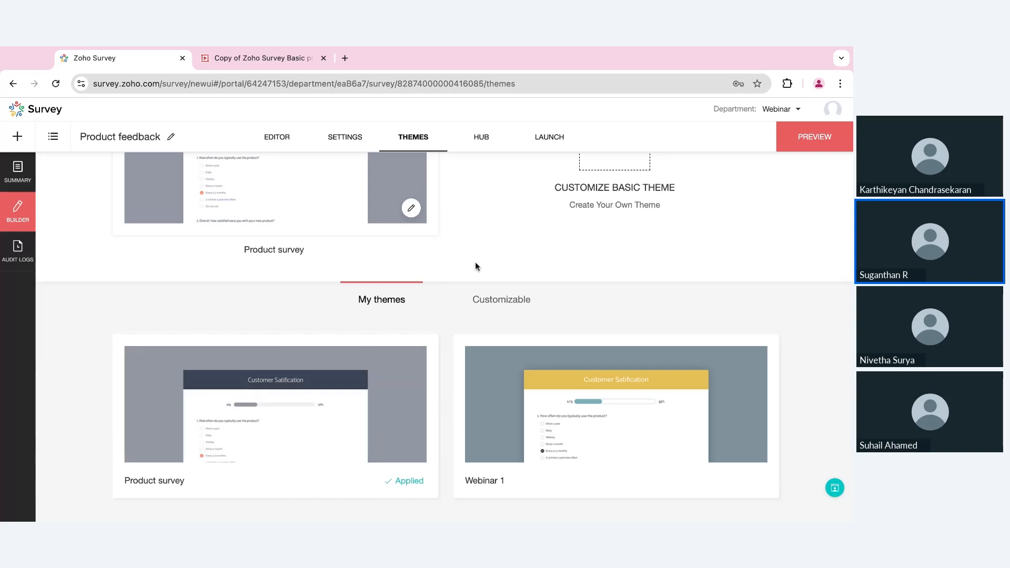
{"action": "left_click", "coordinate": [547, 138]}
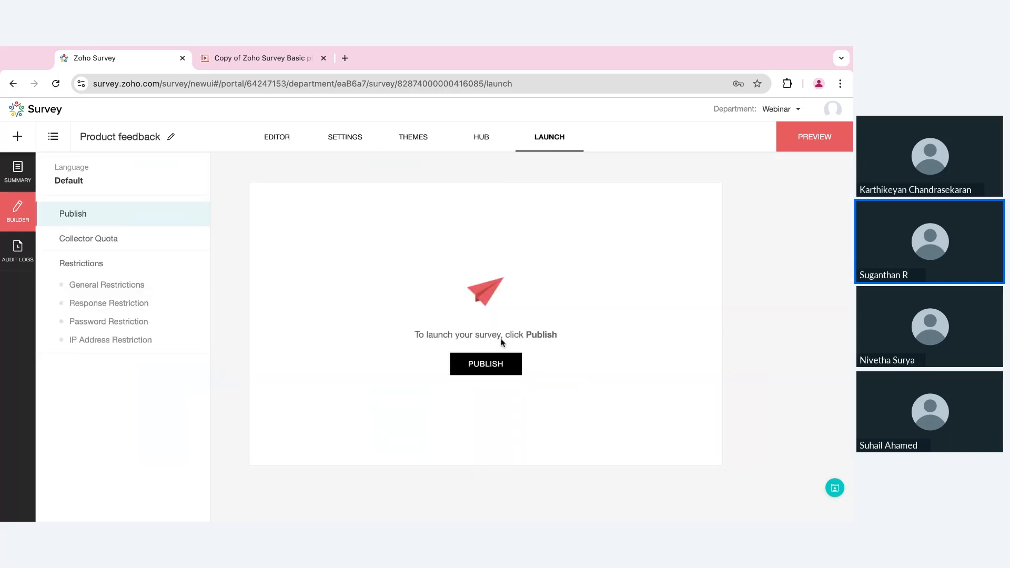
- Publish the Product feedback survey, copy its online survey link, and switch to Offline access
{"action": "left_click", "coordinate": [490, 367]}
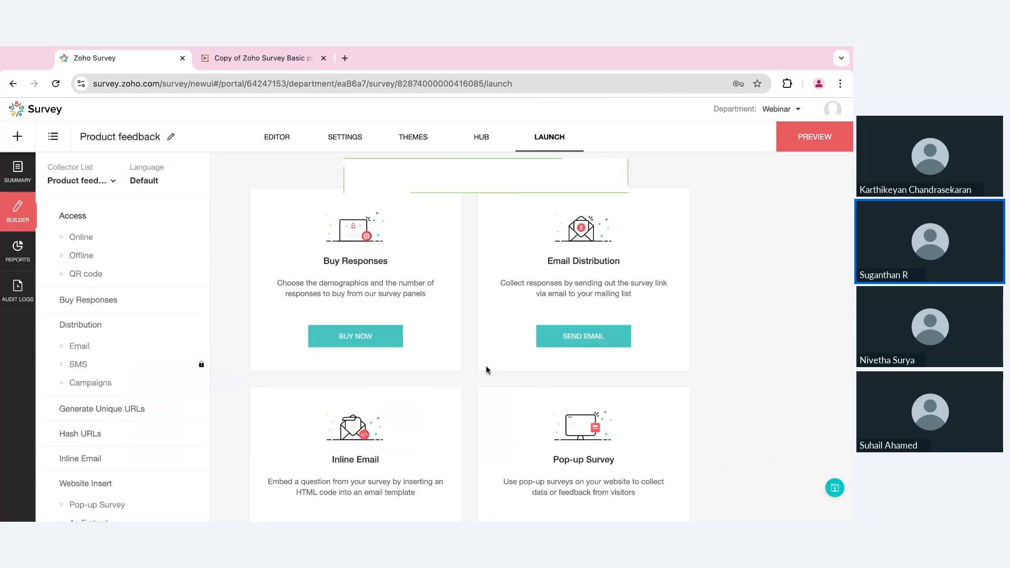
{"action": "left_click", "coordinate": [82, 238]}
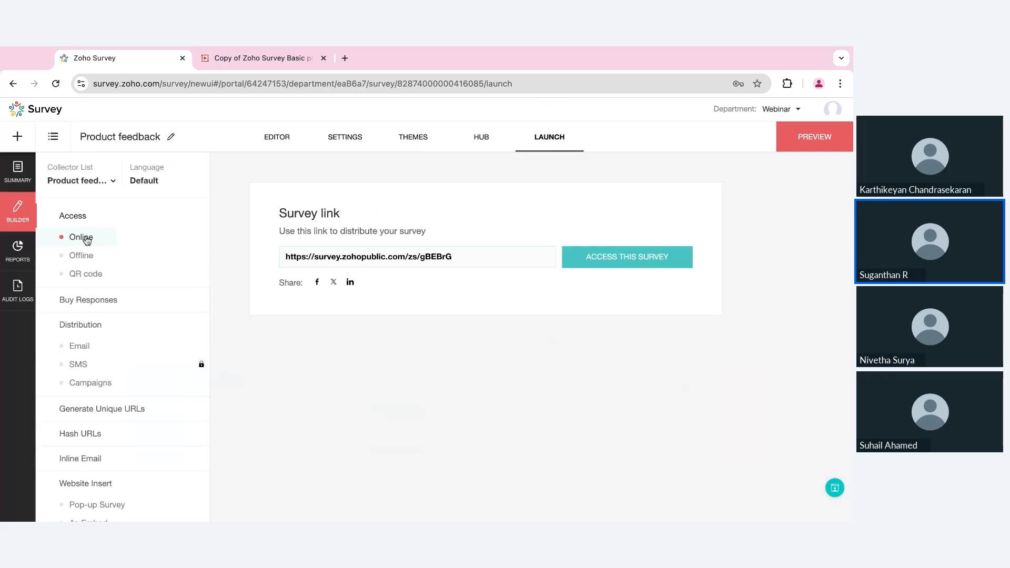
{"action": "left_click", "coordinate": [467, 259]}
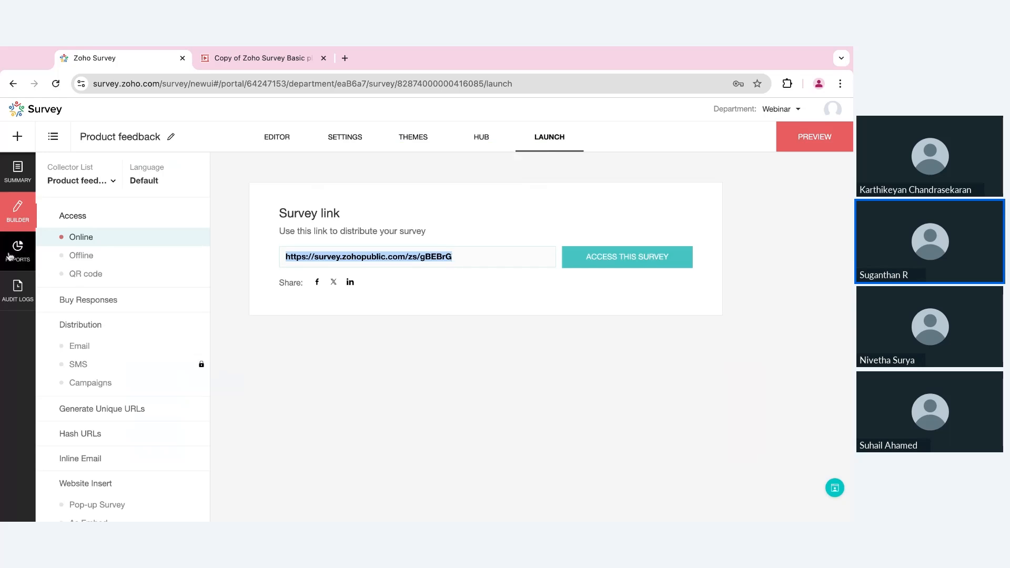
{"action": "left_click", "coordinate": [81, 256]}
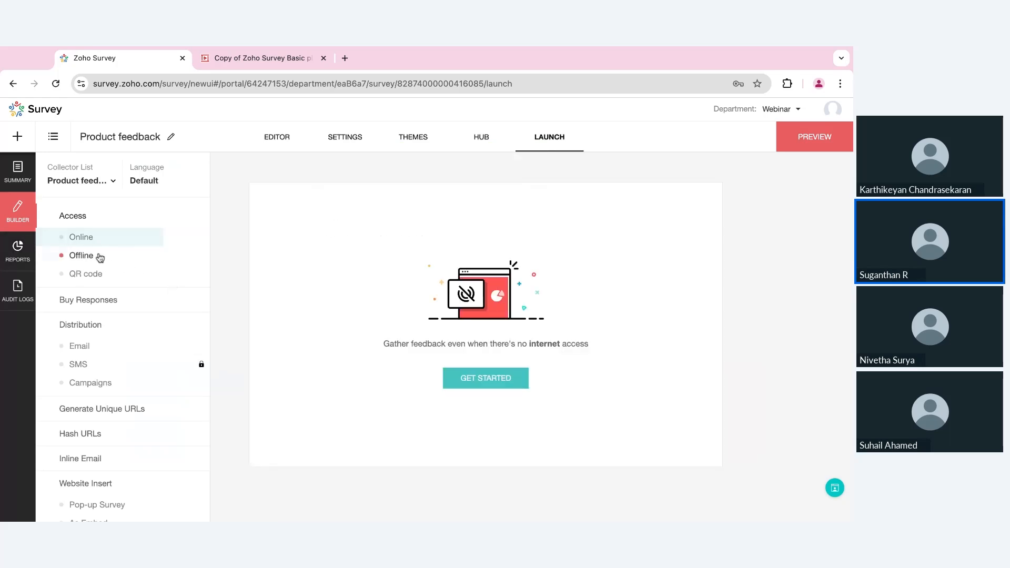
- Set up the offline survey with a password, Kiosk Mode restarting at the first page, and Auto Upload
{"action": "left_click", "coordinate": [486, 389]}
{"action": "left_click", "coordinate": [481, 283]}
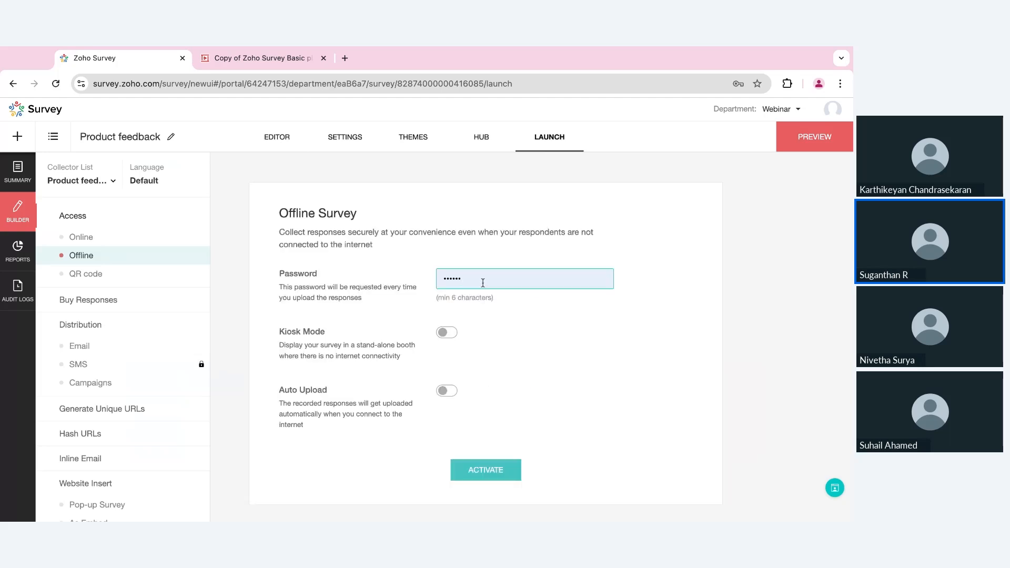
{"action": "left_click", "coordinate": [482, 342]}
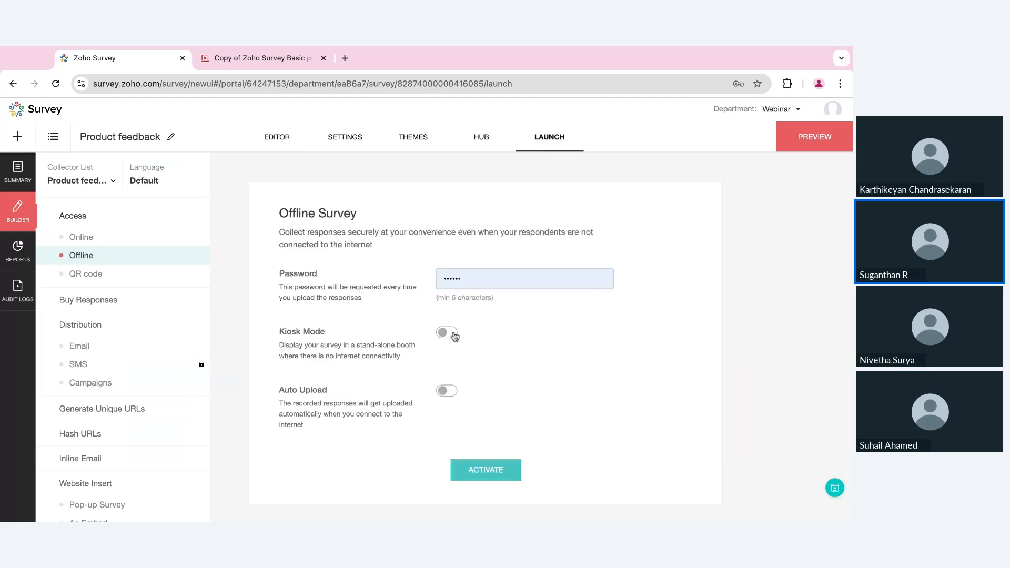
{"action": "left_click", "coordinate": [455, 335]}
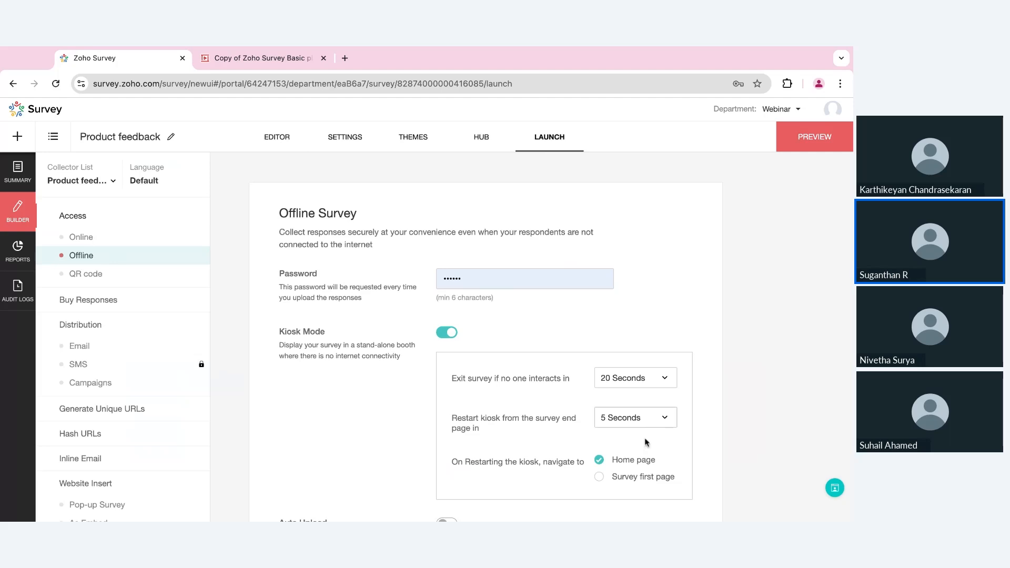
{"action": "left_click", "coordinate": [618, 477]}
{"action": "scroll", "coordinate": [619, 477], "scroll_direction": "down", "scroll_amount": 2}
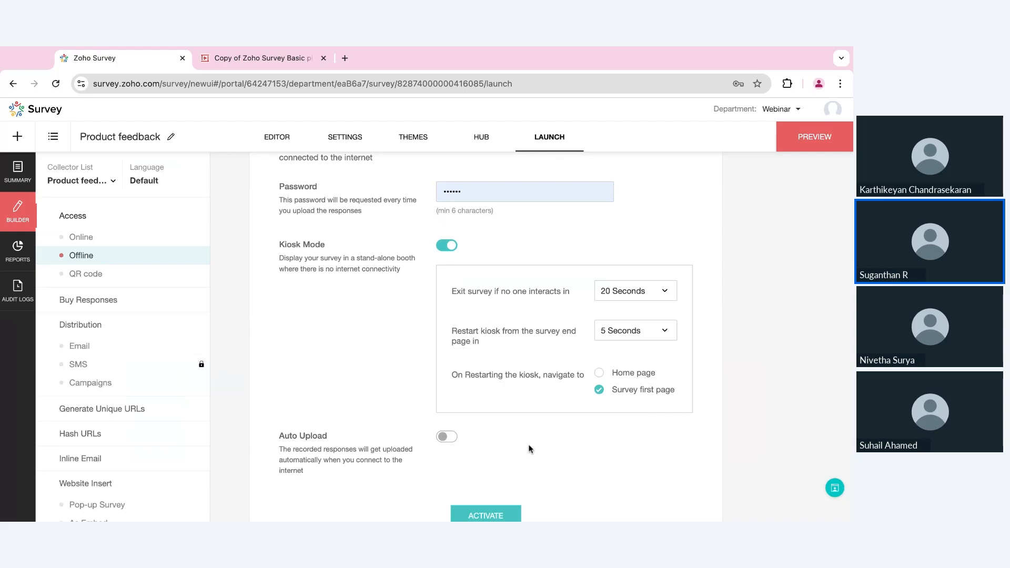
{"action": "scroll", "coordinate": [530, 447], "scroll_direction": "down", "scroll_amount": 1}
{"action": "left_click", "coordinate": [449, 400]}
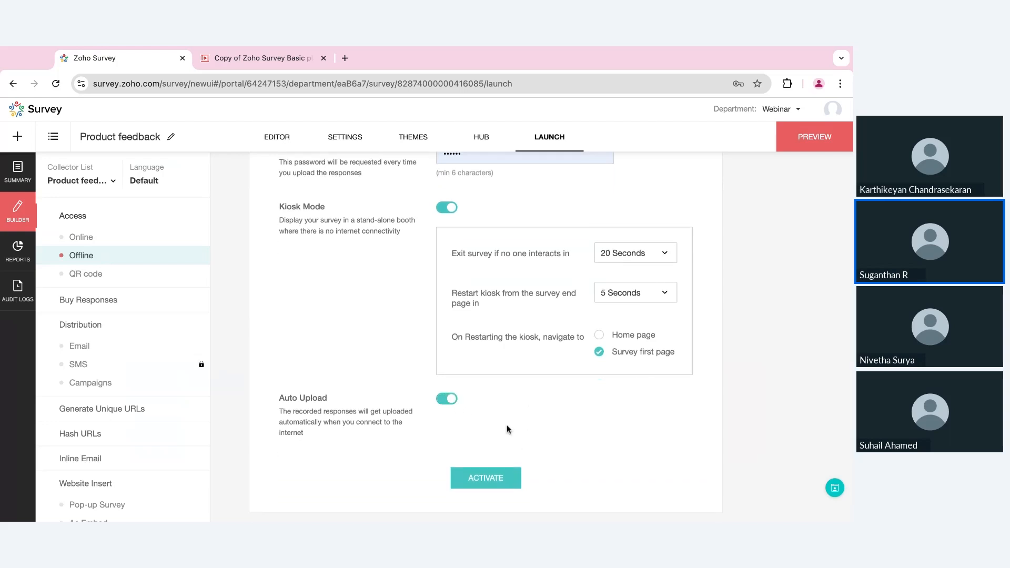
- Activate the offline survey and copy its offline survey link
{"action": "left_click", "coordinate": [491, 478]}
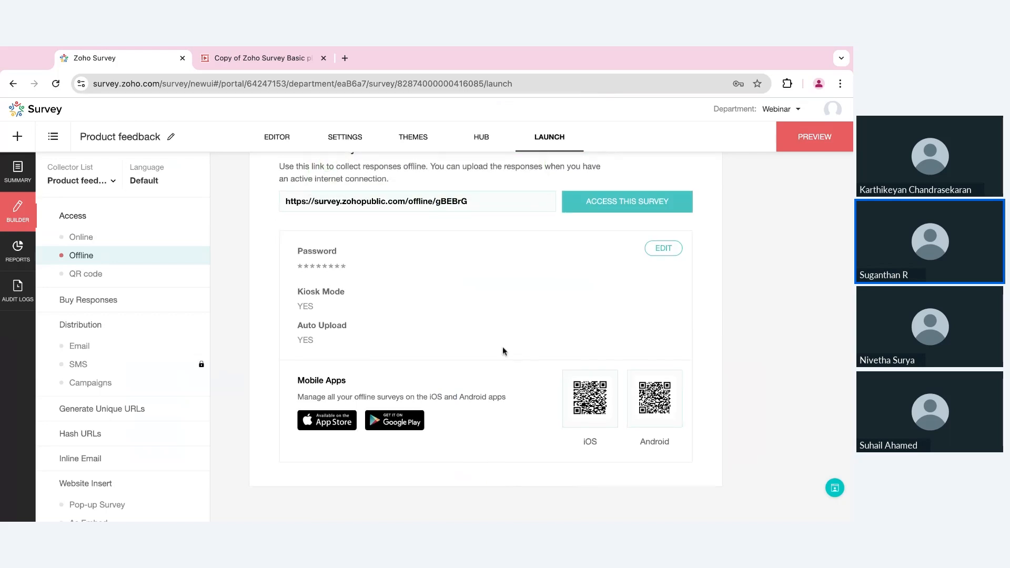
{"action": "scroll", "coordinate": [503, 346], "scroll_direction": "up", "scroll_amount": 2}
{"action": "left_click", "coordinate": [491, 264]}
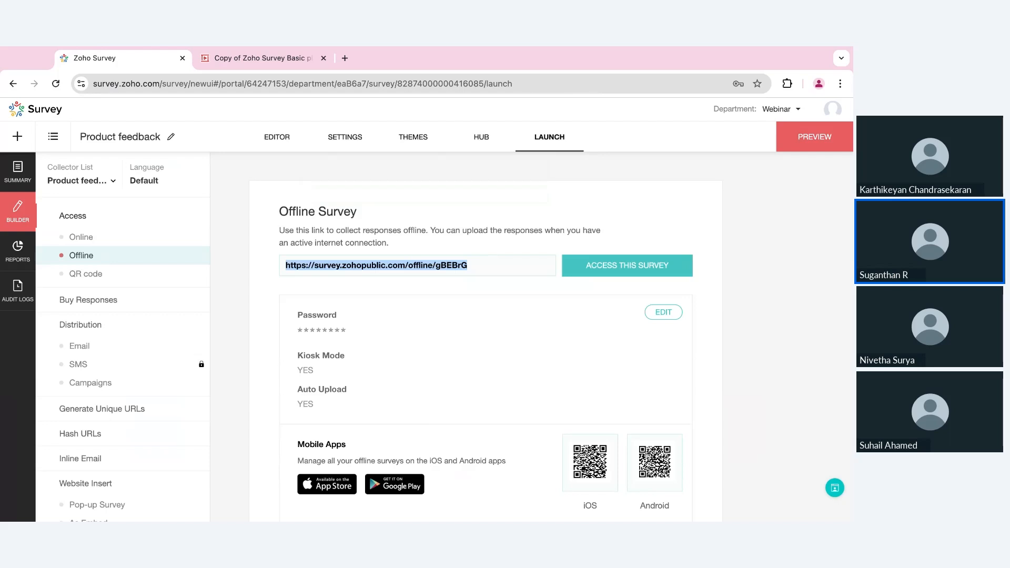
{"action": "scroll", "coordinate": [490, 280], "scroll_direction": "down", "scroll_amount": 2}
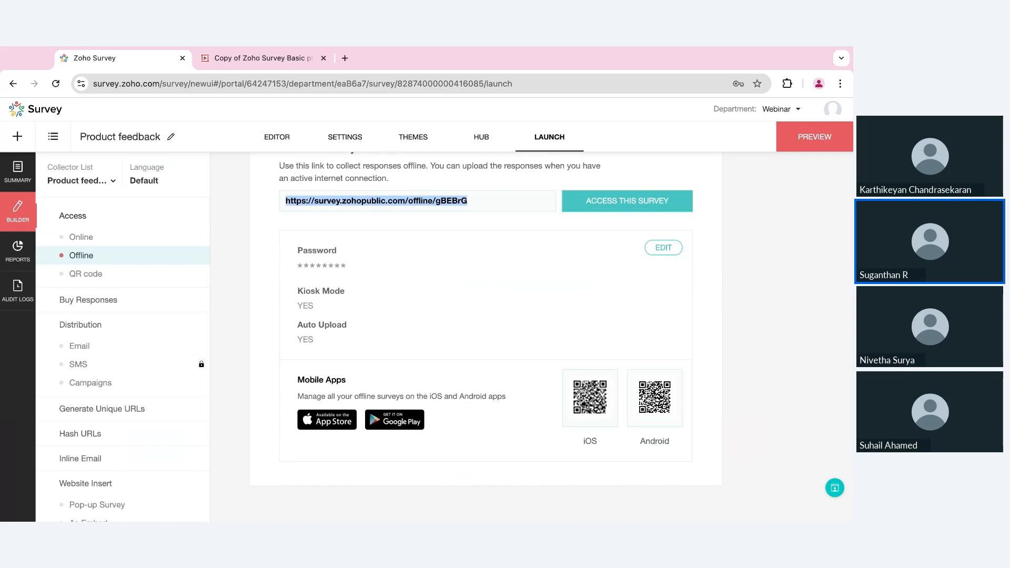
{"action": "scroll", "coordinate": [491, 281], "scroll_direction": "up", "scroll_amount": 2}
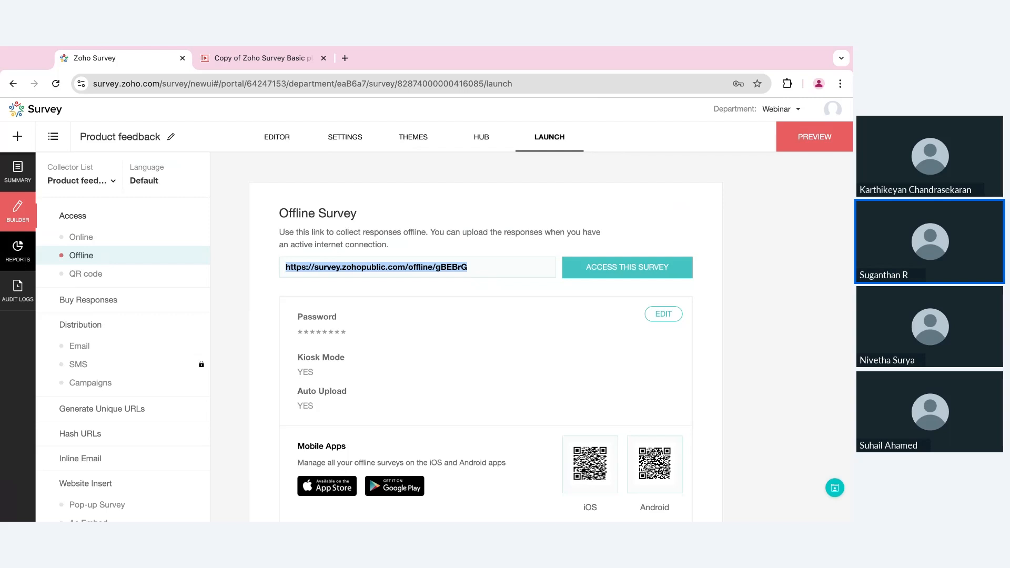
- Add a new collector named 'Instagram' and copy its survey link
{"action": "left_click", "coordinate": [111, 184]}
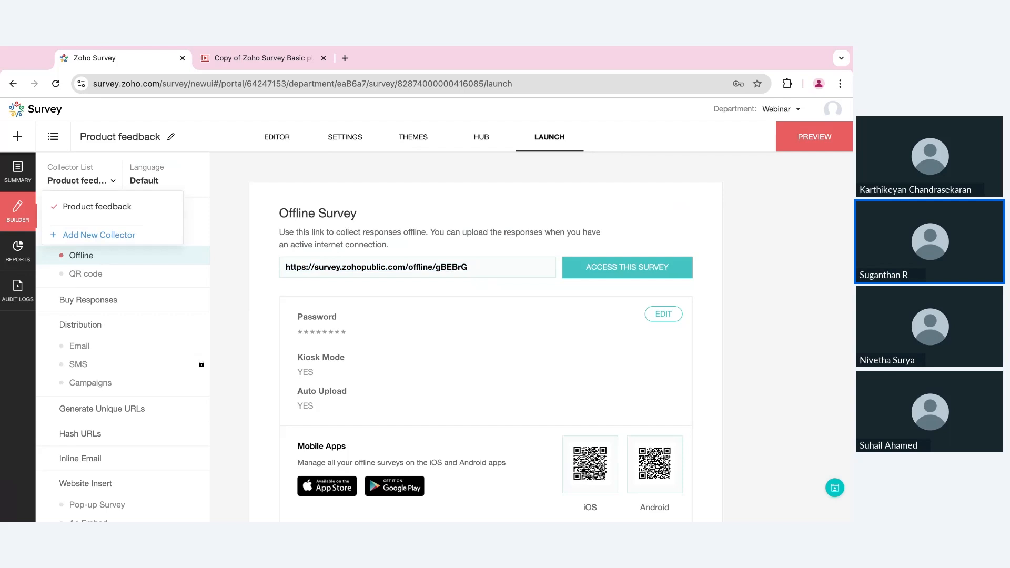
{"action": "left_click", "coordinate": [106, 239]}
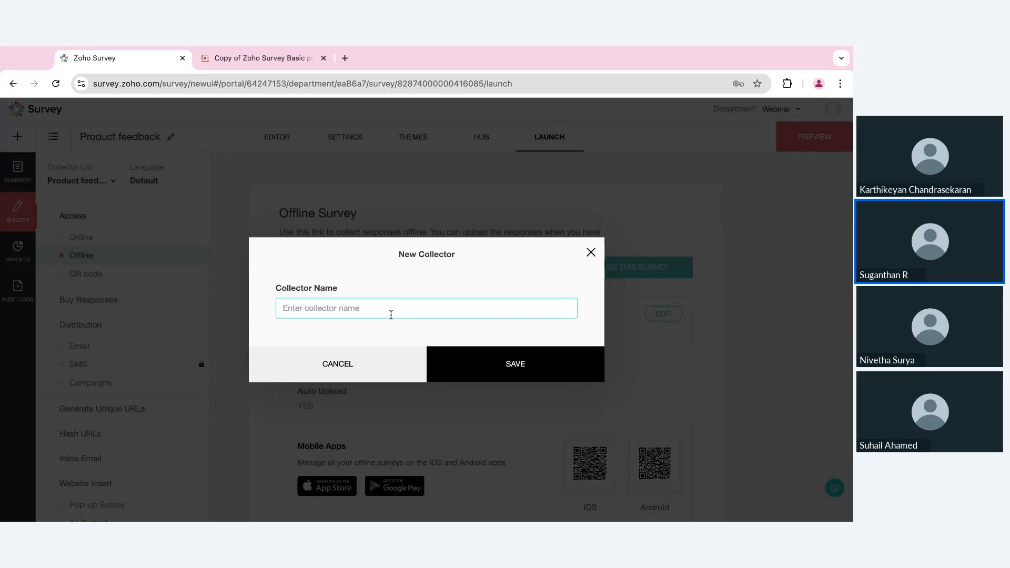
{"action": "type", "text": "Instagram"}
{"action": "left_click", "coordinate": [547, 365]}
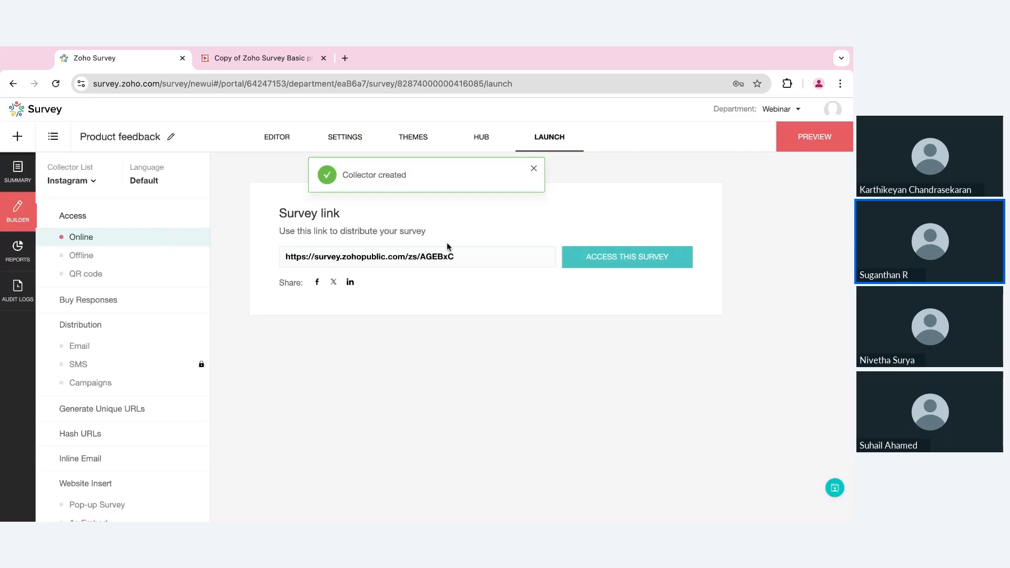
{"action": "left_click", "coordinate": [468, 256]}
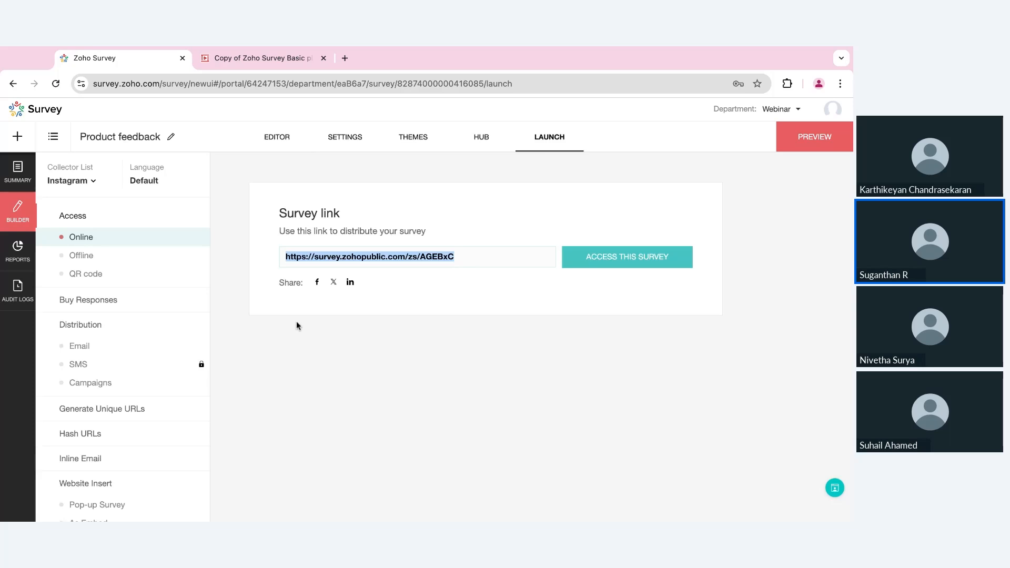
{"action": "scroll", "coordinate": [93, 387], "scroll_direction": "down", "scroll_amount": 3}
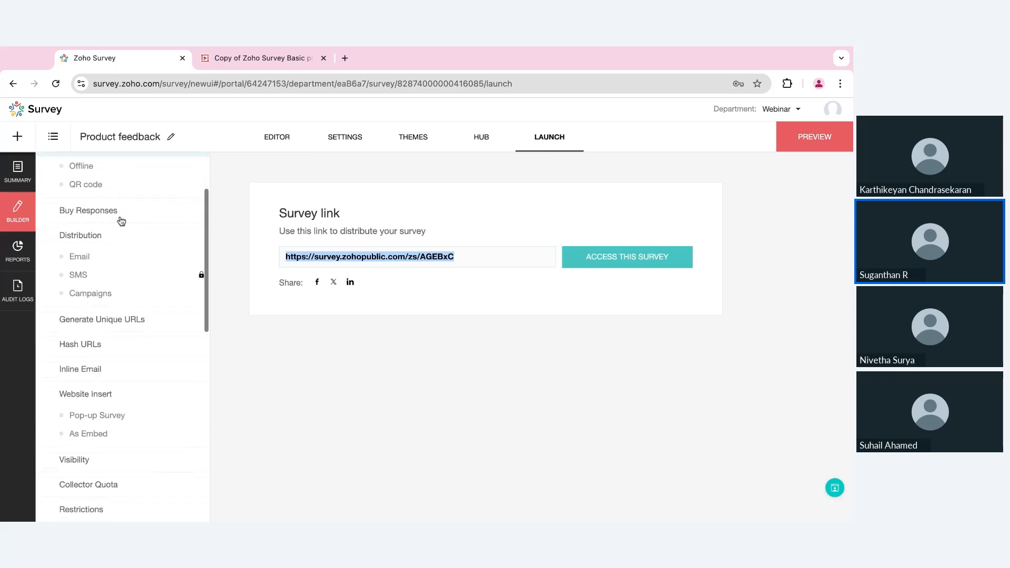
- Display the survey's QR code
{"action": "scroll", "coordinate": [120, 219], "scroll_direction": "up", "scroll_amount": 1}
{"action": "left_click", "coordinate": [110, 213]}
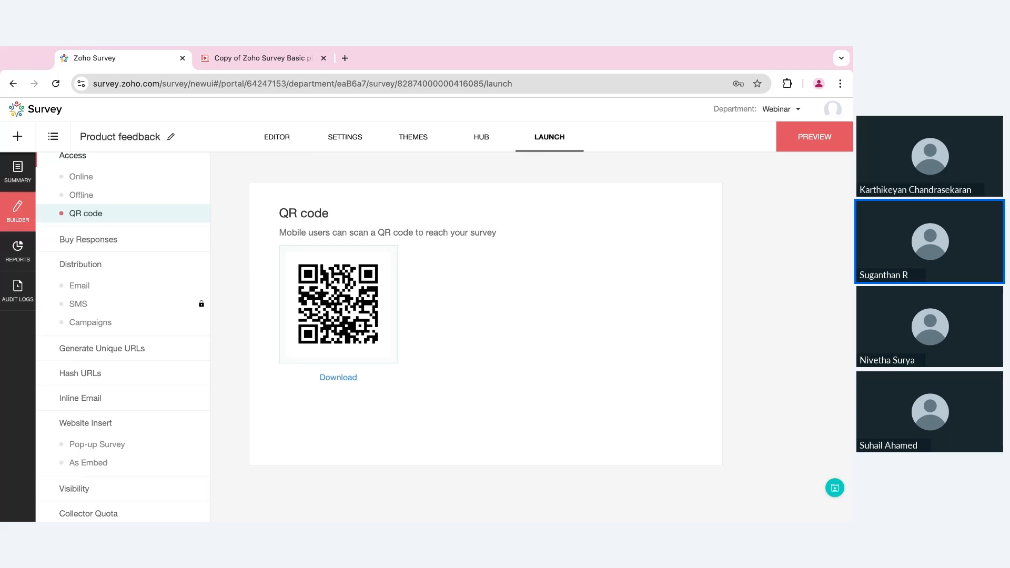
{"action": "scroll", "coordinate": [108, 389], "scroll_direction": "down", "scroll_amount": 2}
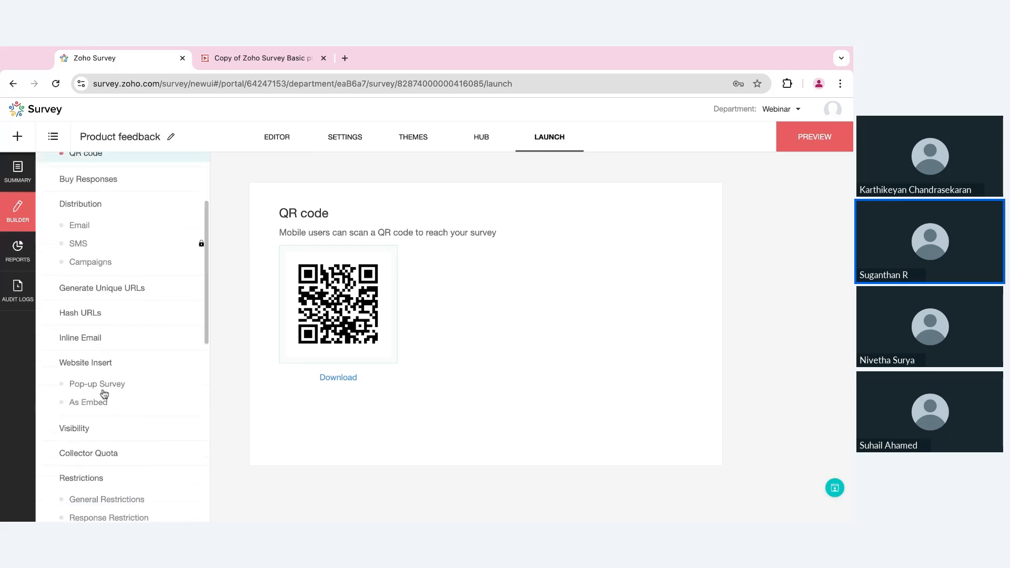
- Set the website pop-up survey to appear on exit intent at the top right
{"action": "left_click", "coordinate": [101, 391]}
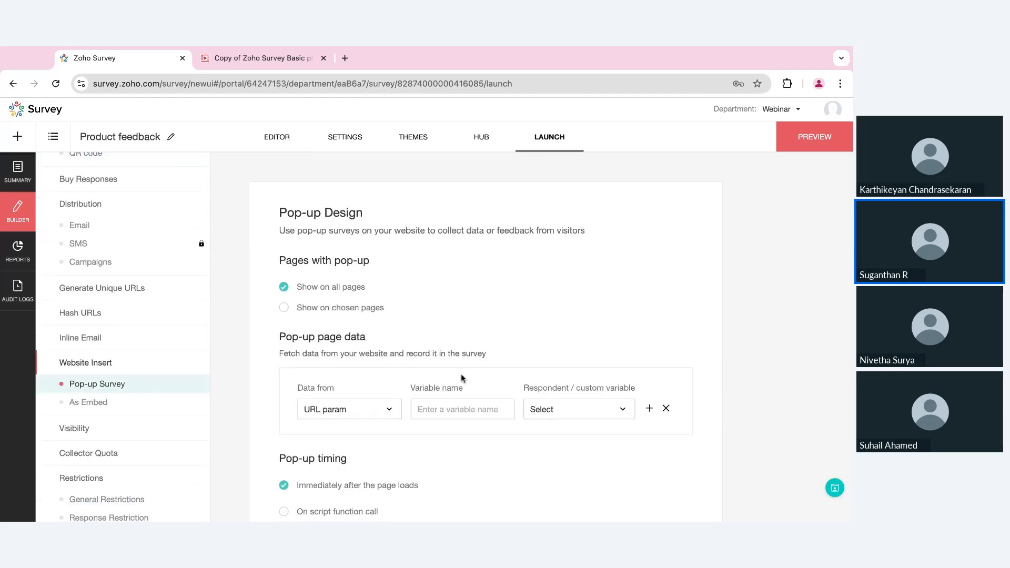
{"action": "scroll", "coordinate": [460, 374], "scroll_direction": "down", "scroll_amount": 3}
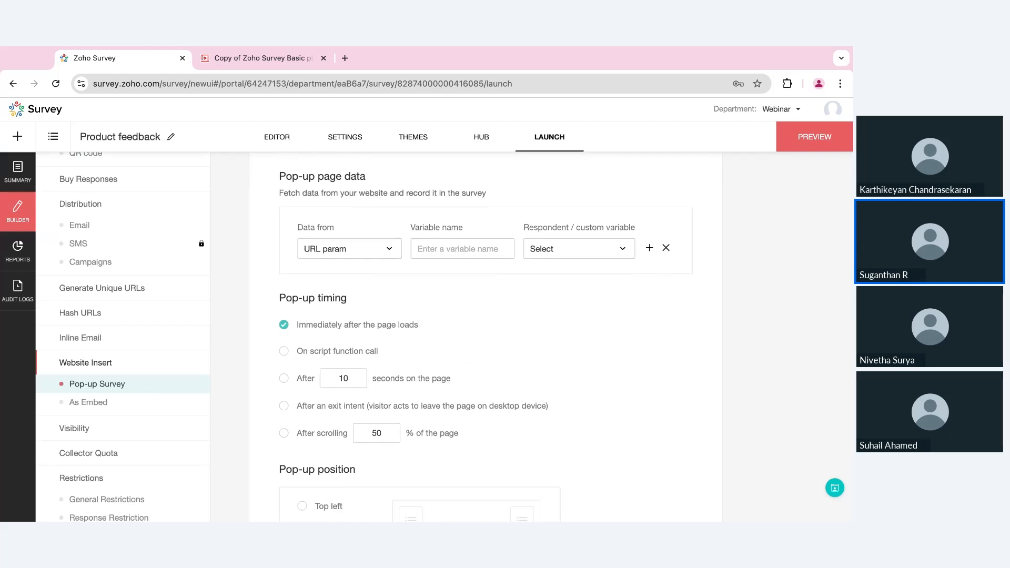
{"action": "left_click", "coordinate": [355, 351]}
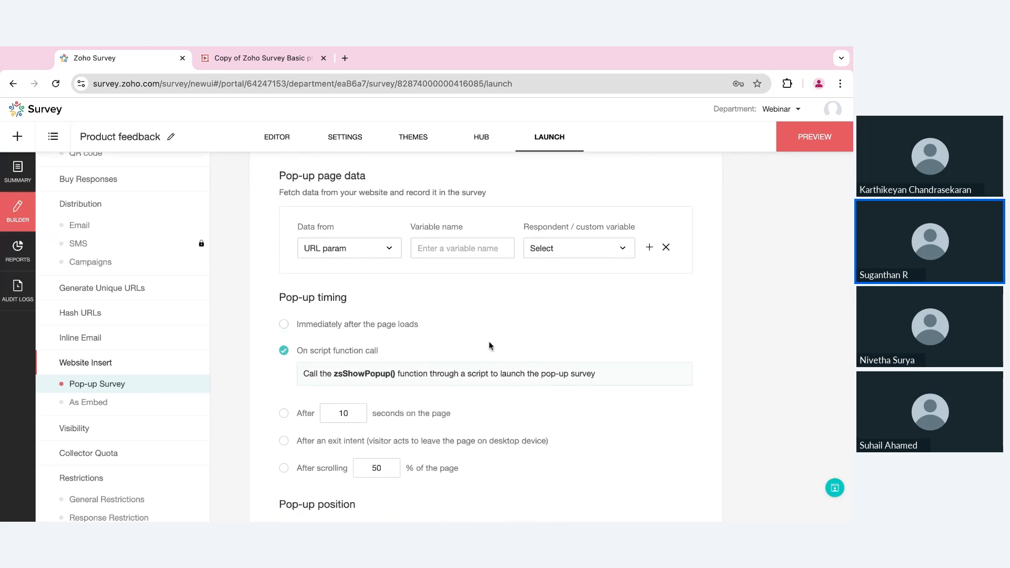
{"action": "scroll", "coordinate": [490, 345], "scroll_direction": "down", "scroll_amount": 2}
{"action": "left_click", "coordinate": [422, 335]}
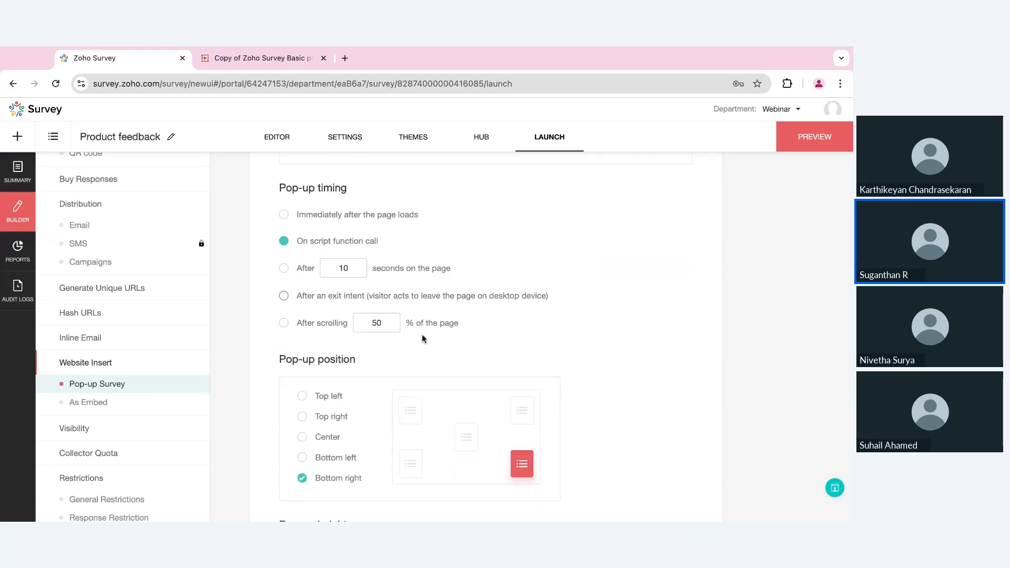
{"action": "scroll", "coordinate": [422, 334], "scroll_direction": "down", "scroll_amount": 2}
{"action": "left_click", "coordinate": [302, 322]}
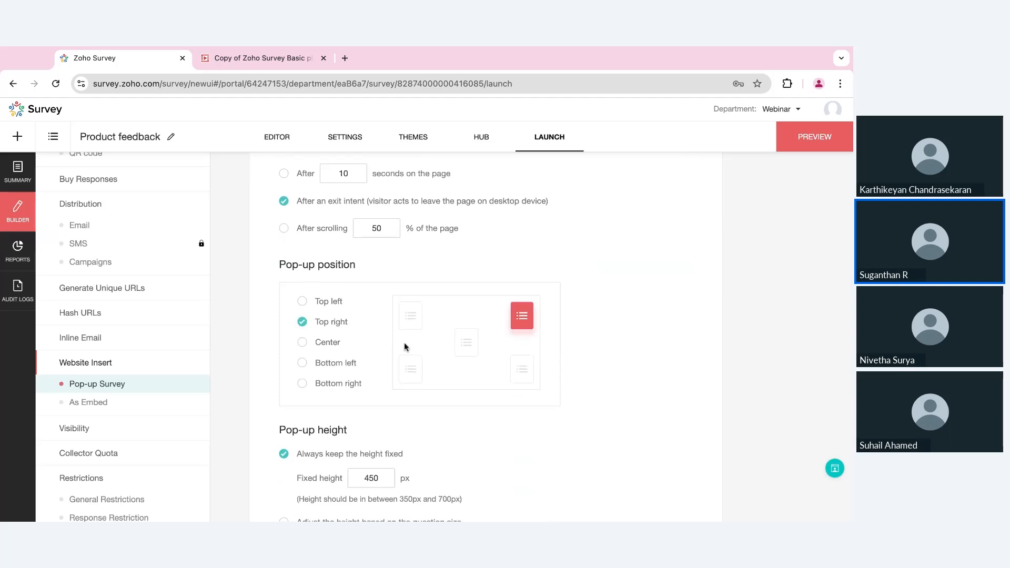
{"action": "scroll", "coordinate": [404, 345], "scroll_direction": "down", "scroll_amount": 5}
- Generate the pop-up script, select it, and bring up the As Embed codes
{"action": "left_click", "coordinate": [485, 451]}
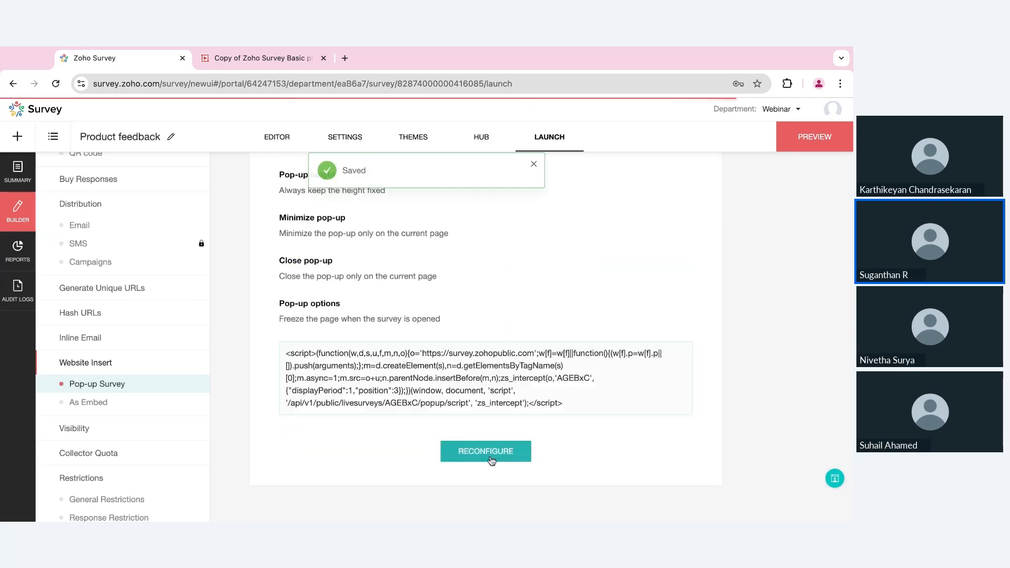
{"action": "left_click", "coordinate": [469, 396]}
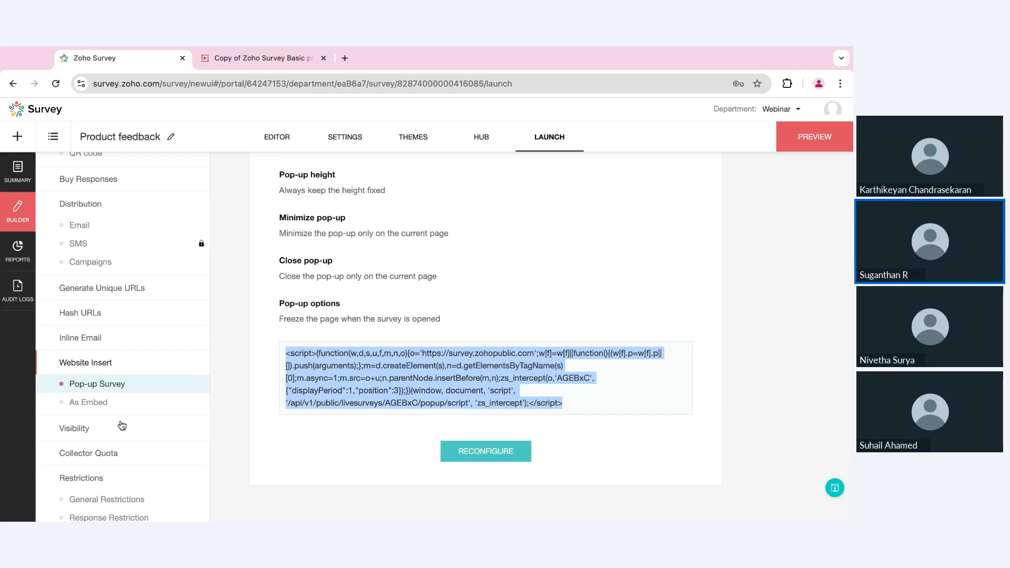
{"action": "left_click", "coordinate": [100, 403]}
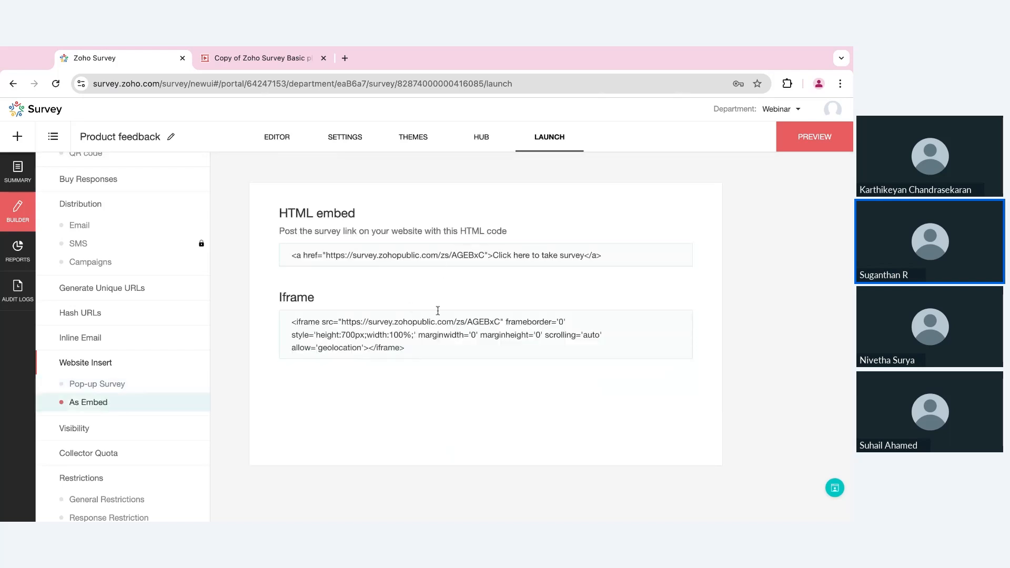
- Turn off IP address and email/contact collection in General Restrictions, leaving no end date, and save
{"action": "scroll", "coordinate": [172, 437], "scroll_direction": "down", "scroll_amount": 3}
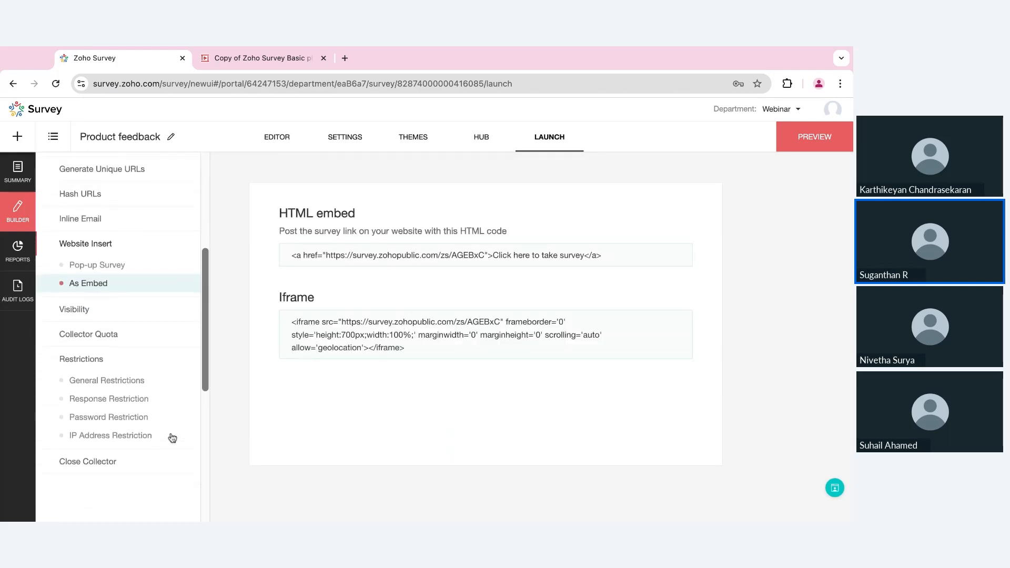
{"action": "left_click", "coordinate": [117, 388]}
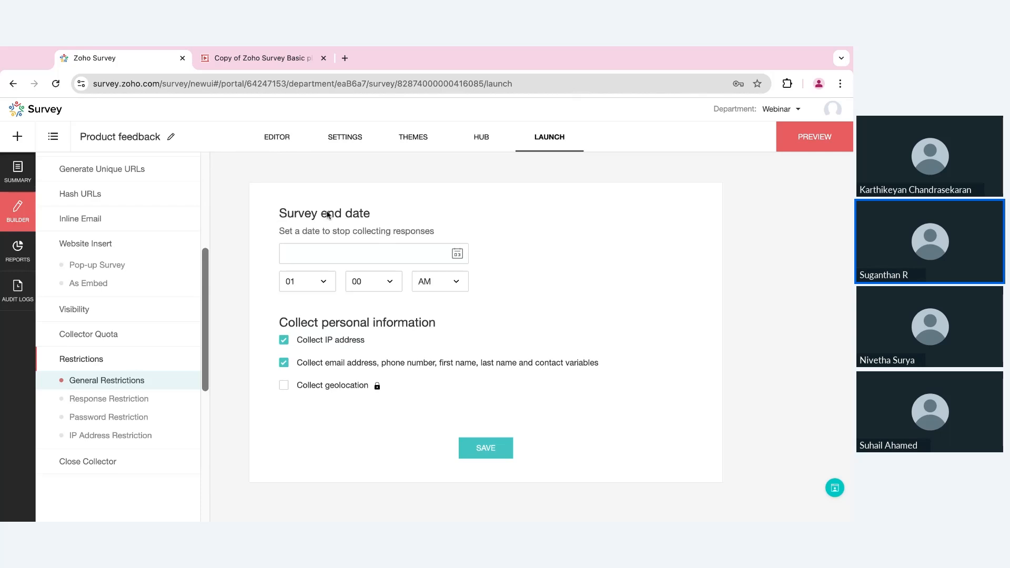
{"action": "left_click", "coordinate": [419, 251]}
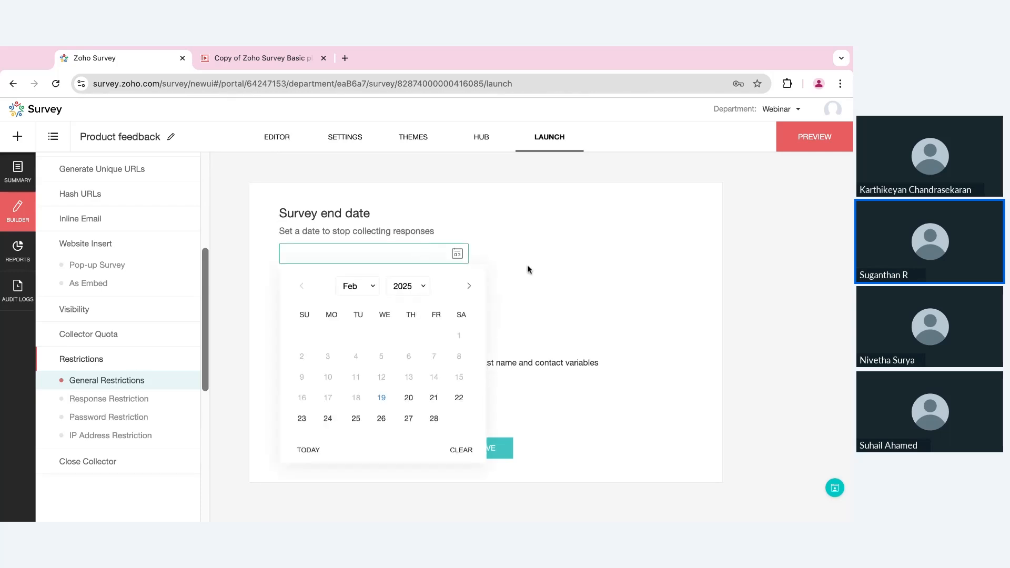
{"action": "left_click", "coordinate": [461, 450]}
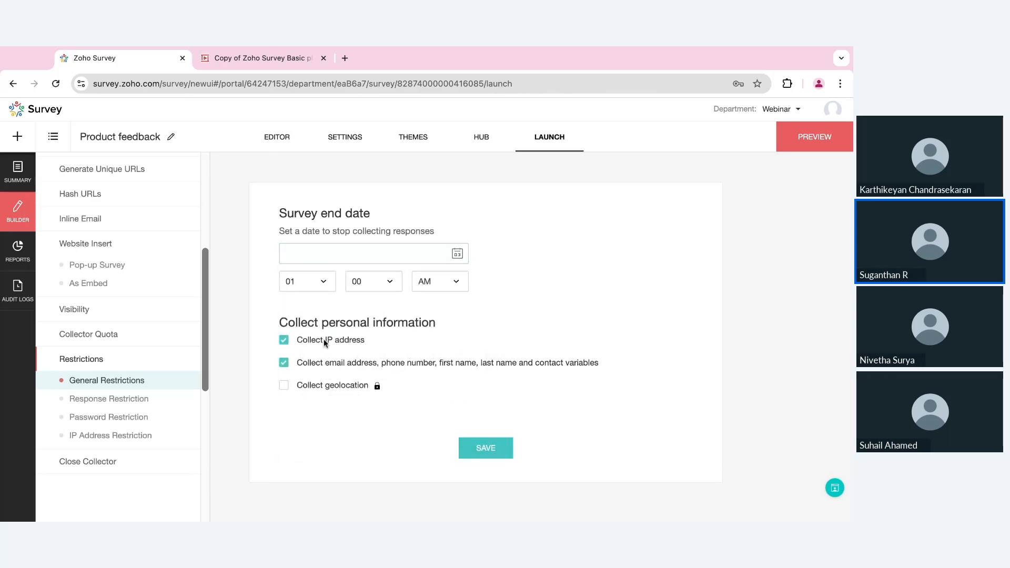
{"action": "left_click", "coordinate": [324, 342]}
{"action": "left_click", "coordinate": [319, 364]}
{"action": "left_click", "coordinate": [485, 448]}
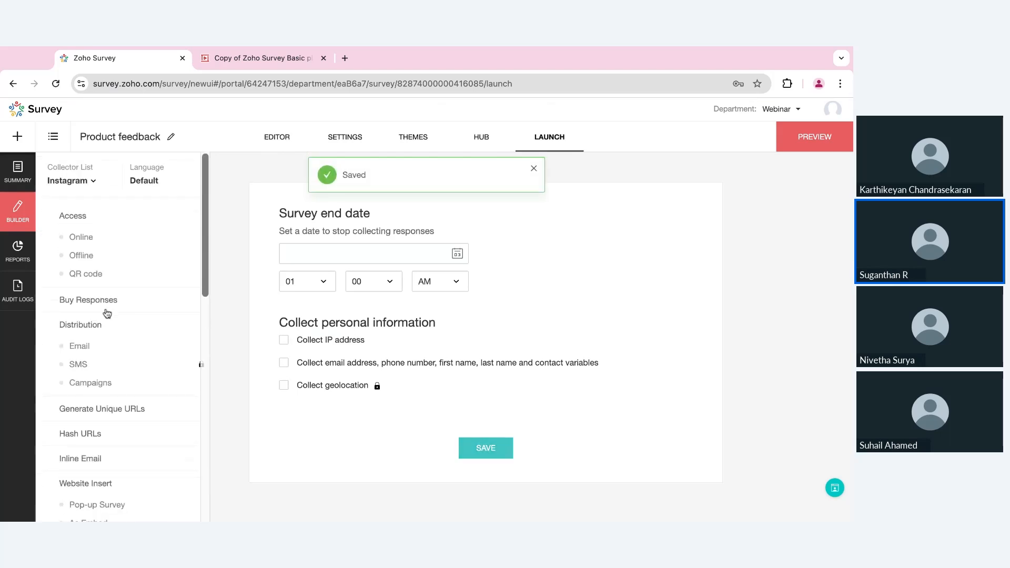
{"action": "left_click", "coordinate": [79, 346]}
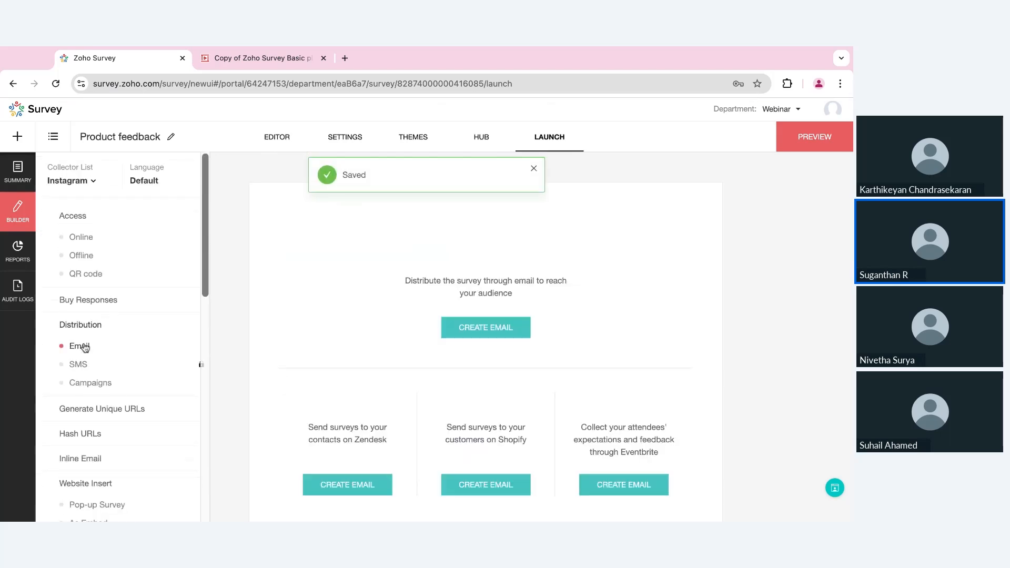
- Edit the invitation email message, dismissing the upgrade prompt for removing the Powered by footer
{"action": "left_click", "coordinate": [508, 337]}
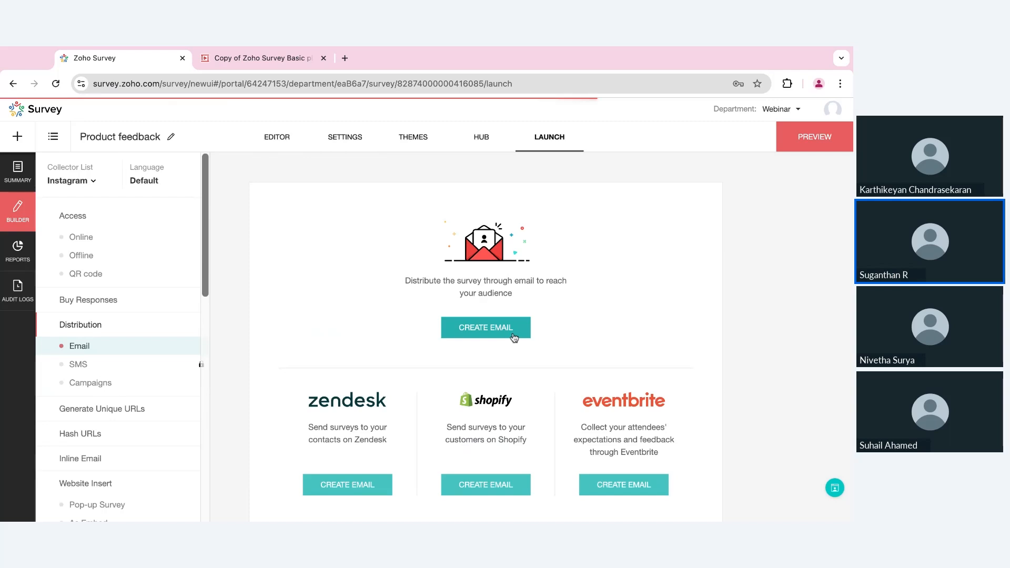
{"action": "scroll", "coordinate": [520, 323], "scroll_direction": "down", "scroll_amount": 3}
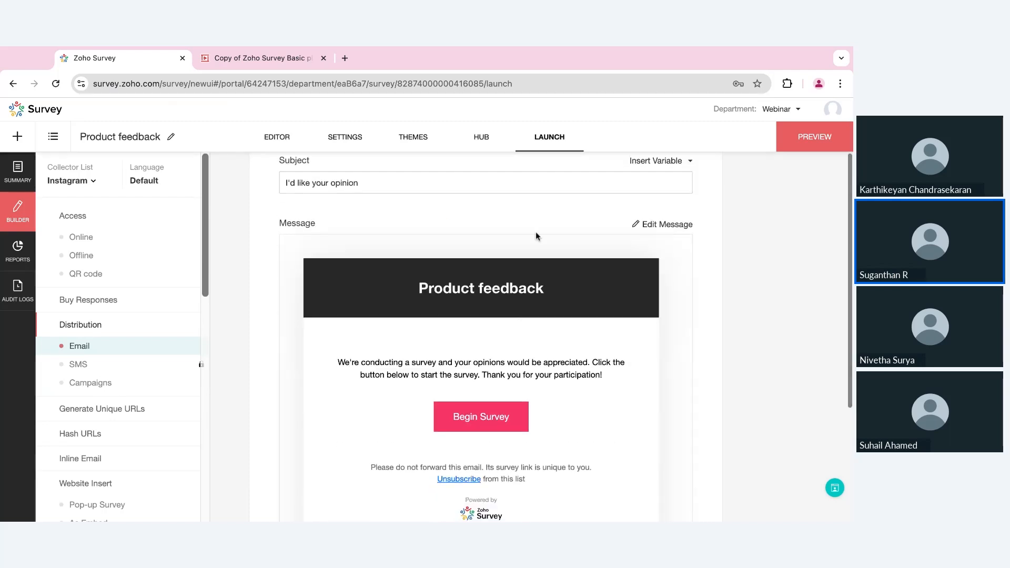
{"action": "left_click", "coordinate": [640, 226]}
{"action": "scroll", "coordinate": [657, 348], "scroll_direction": "down", "scroll_amount": 10}
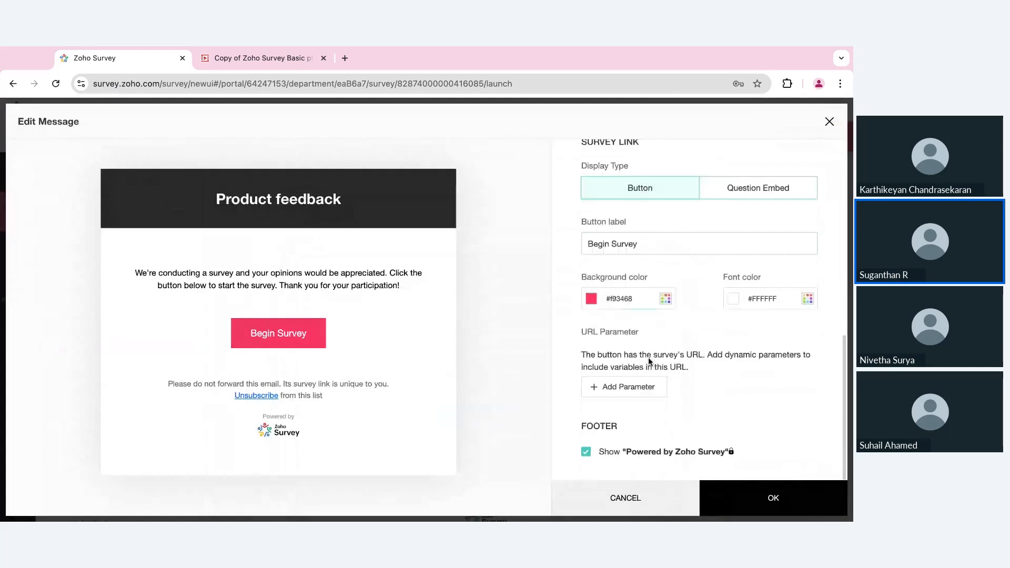
{"action": "left_click", "coordinate": [586, 451]}
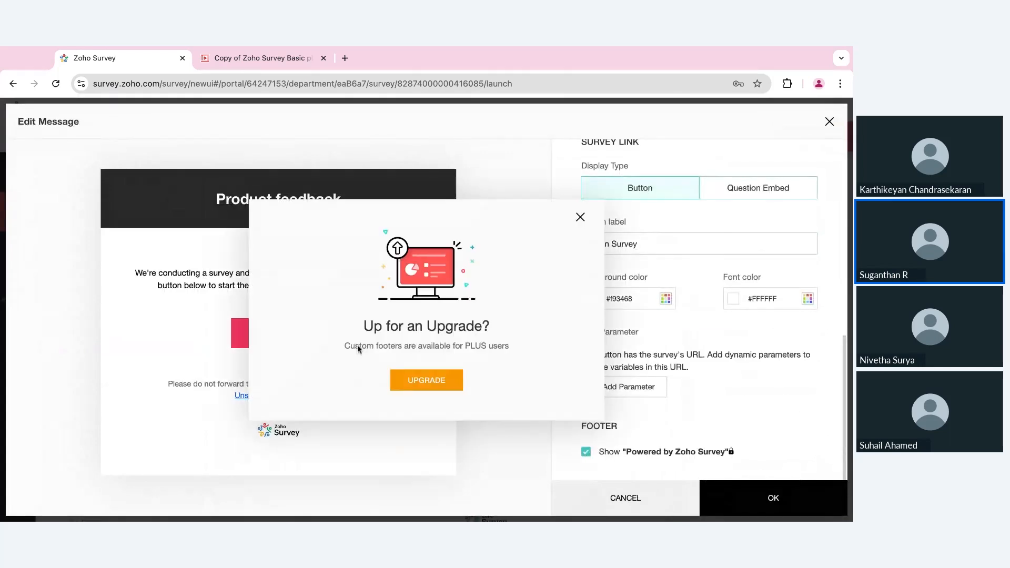
{"action": "left_click", "coordinate": [579, 217]}
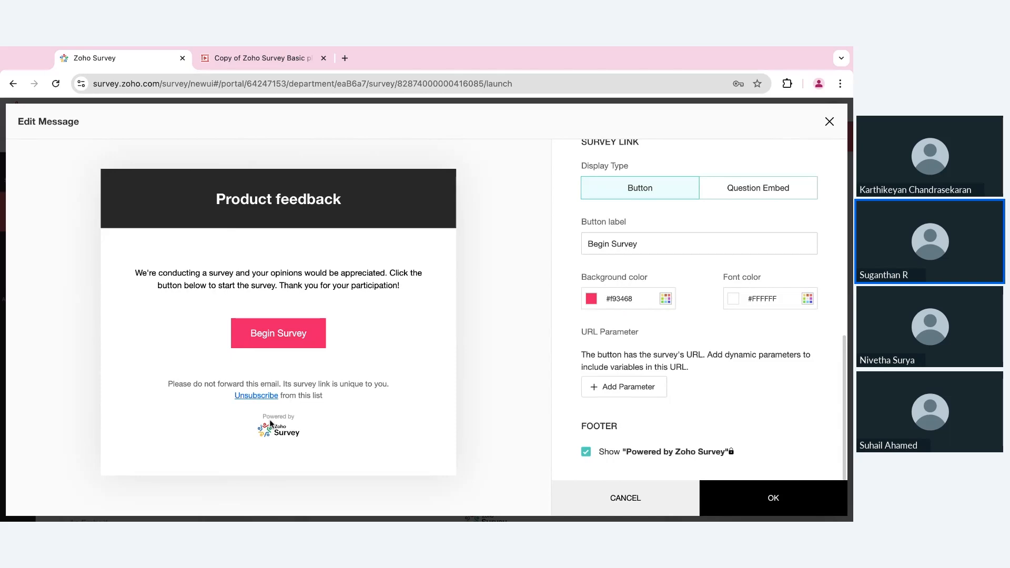
{"action": "scroll", "coordinate": [704, 311], "scroll_direction": "up", "scroll_amount": 5}
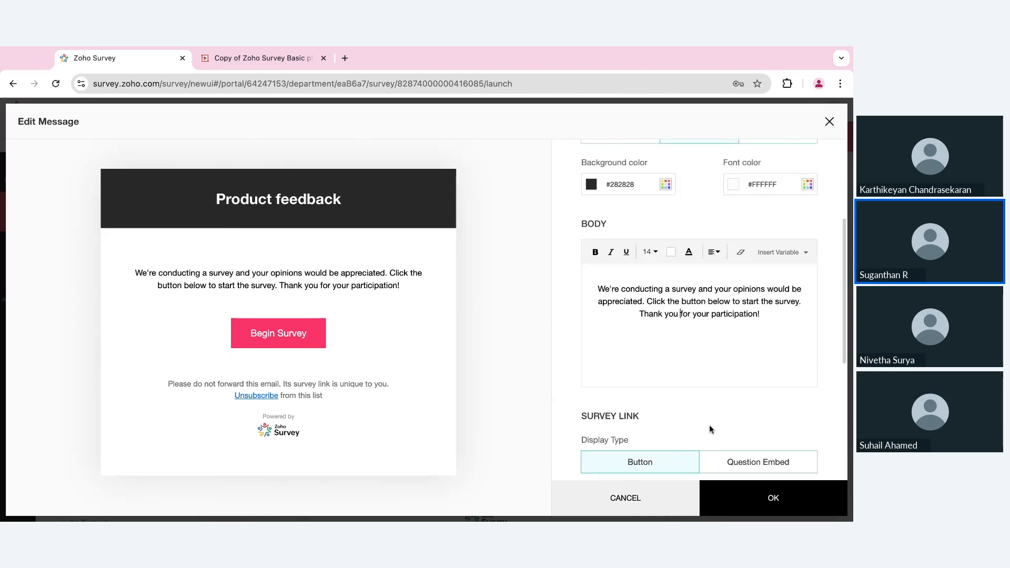
{"action": "left_click", "coordinate": [695, 490]}
- Save the email content and sender details, then close Import Contacts without adding anyone
{"action": "scroll", "coordinate": [658, 227], "scroll_direction": "down", "scroll_amount": 4}
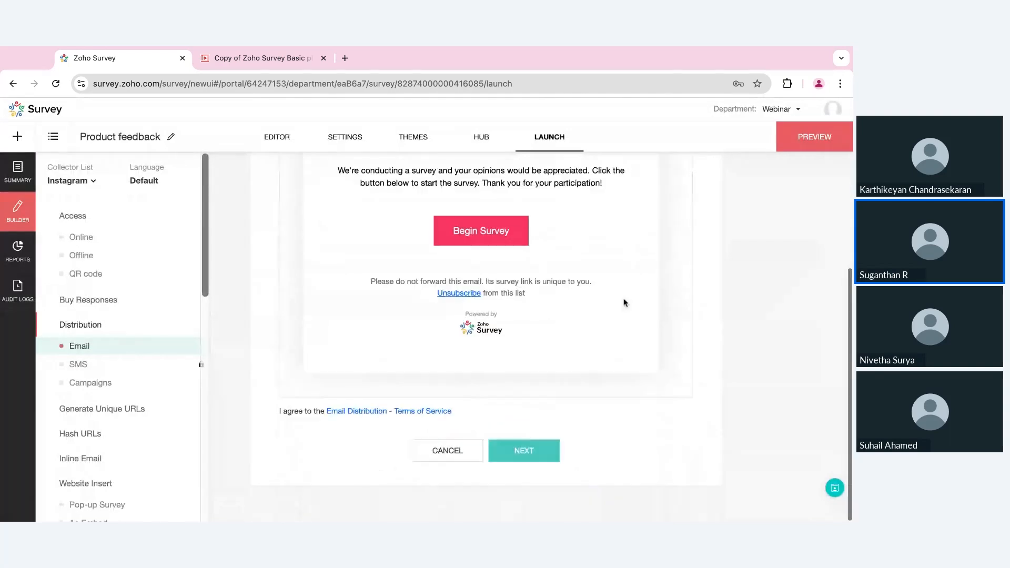
{"action": "left_click", "coordinate": [539, 450]}
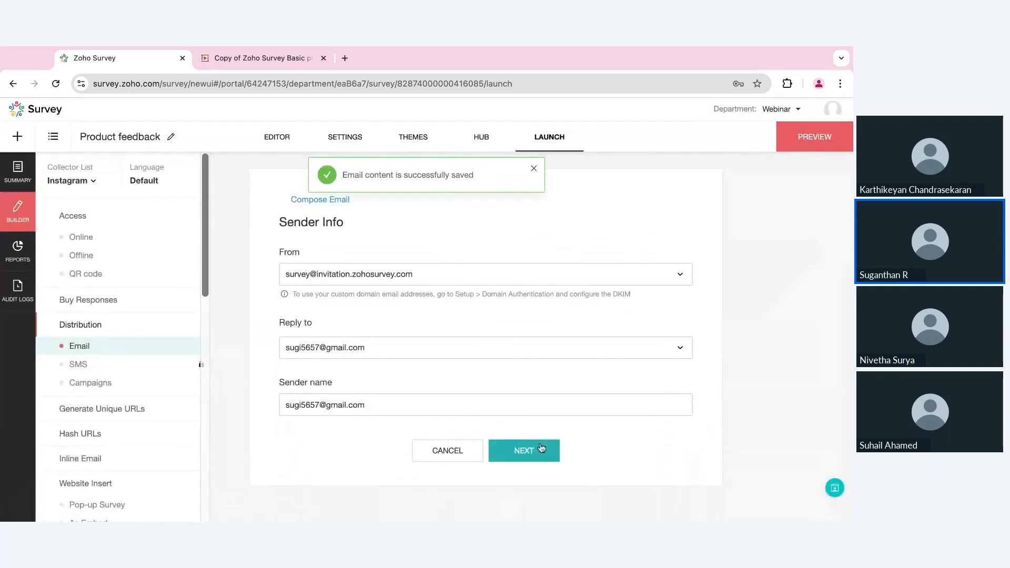
{"action": "left_click", "coordinate": [540, 448]}
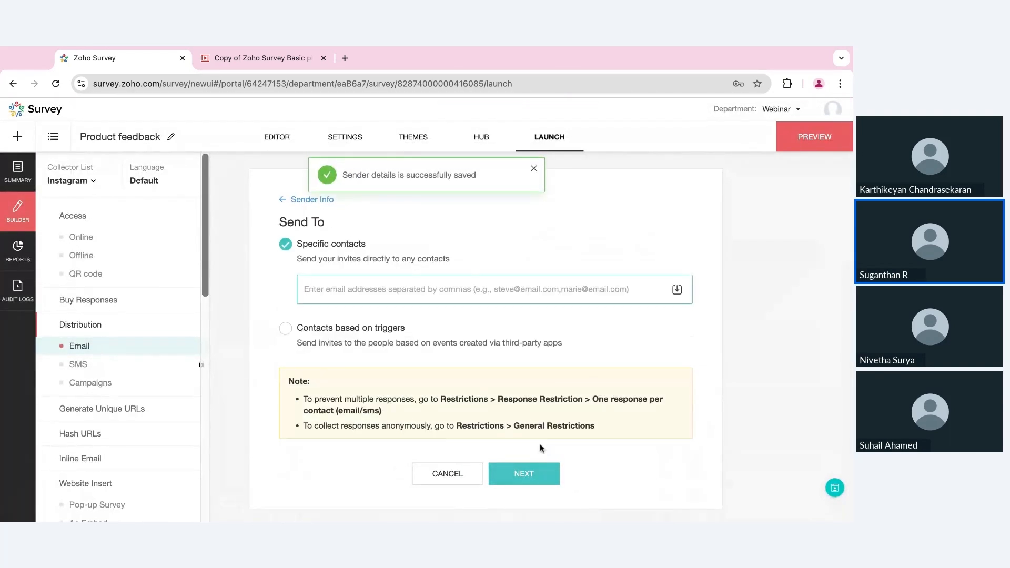
{"action": "left_click", "coordinate": [677, 289]}
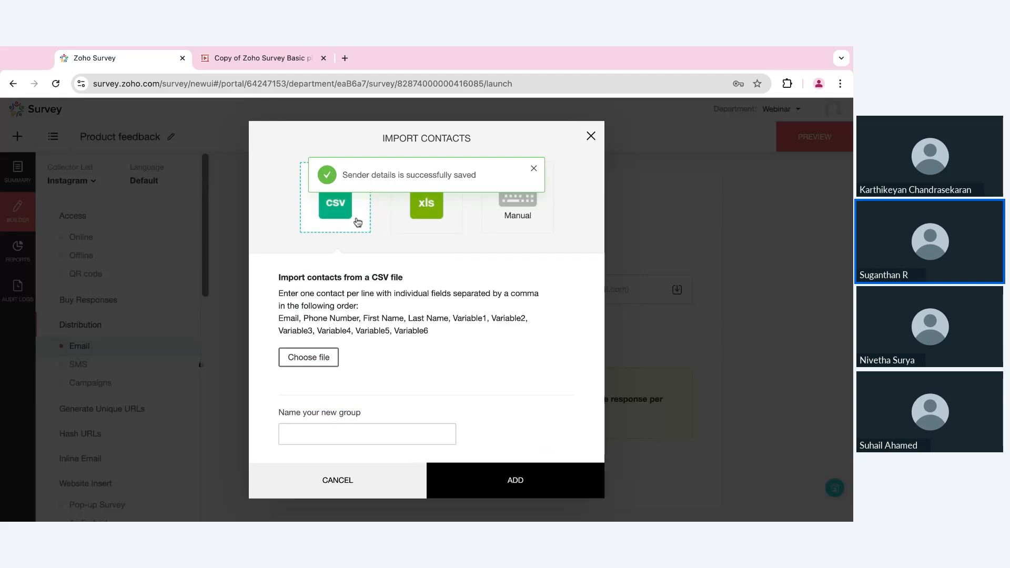
{"action": "left_click", "coordinate": [550, 185]}
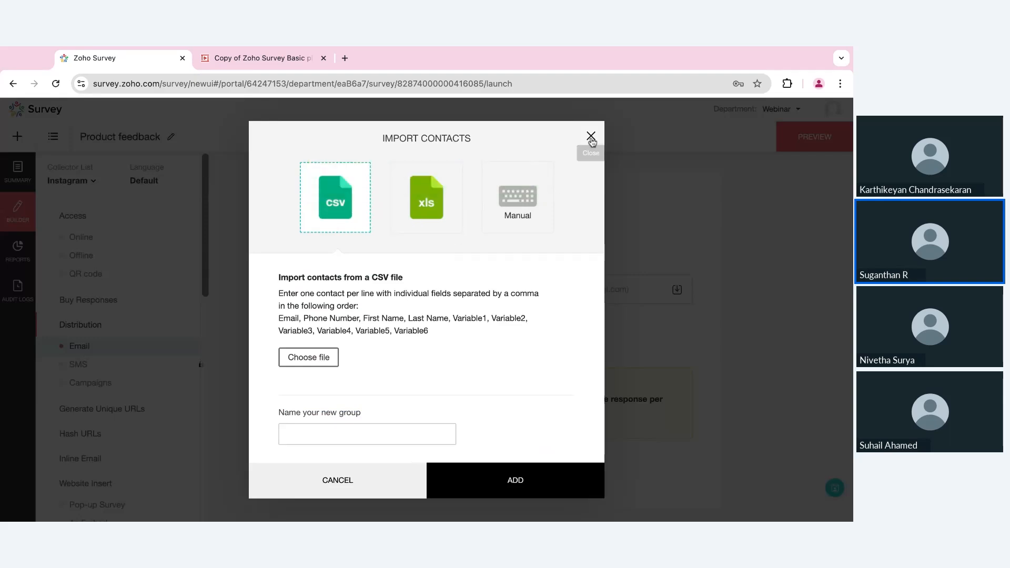
{"action": "left_click", "coordinate": [589, 138]}
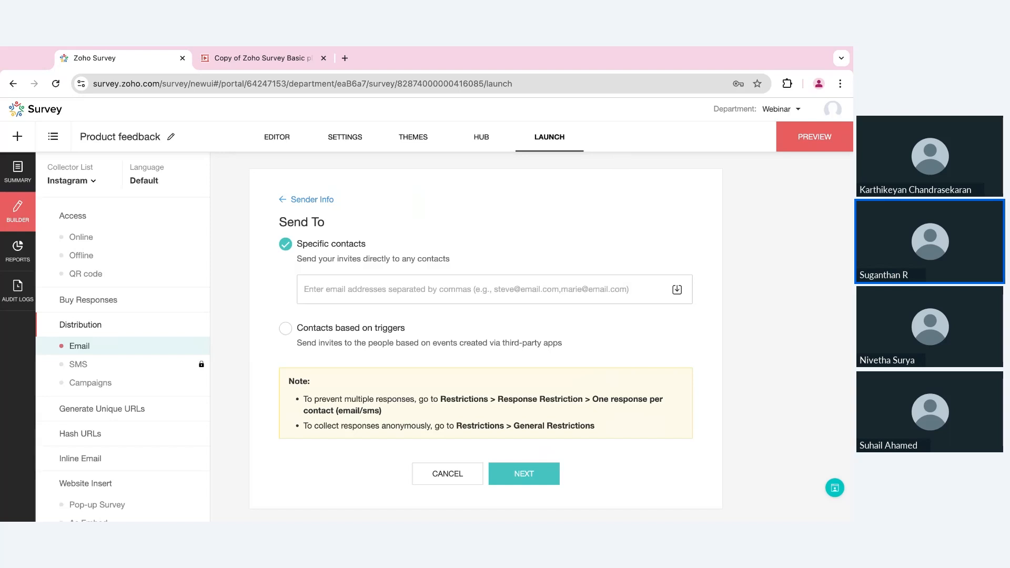
- Go to the survey's response Reports
{"action": "scroll", "coordinate": [109, 239], "scroll_direction": "down", "scroll_amount": 3}
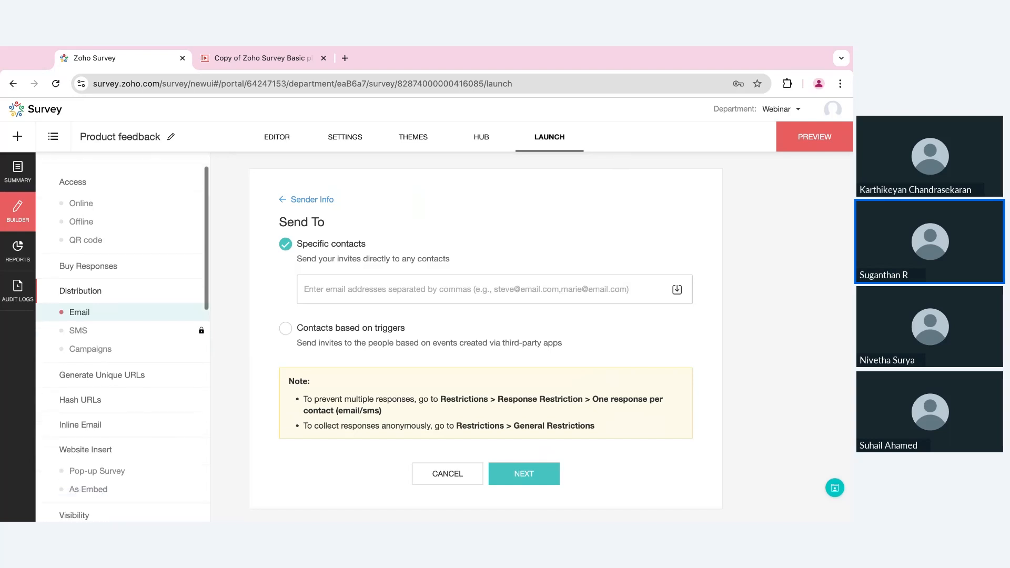
{"action": "scroll", "coordinate": [109, 238], "scroll_direction": "up", "scroll_amount": 3}
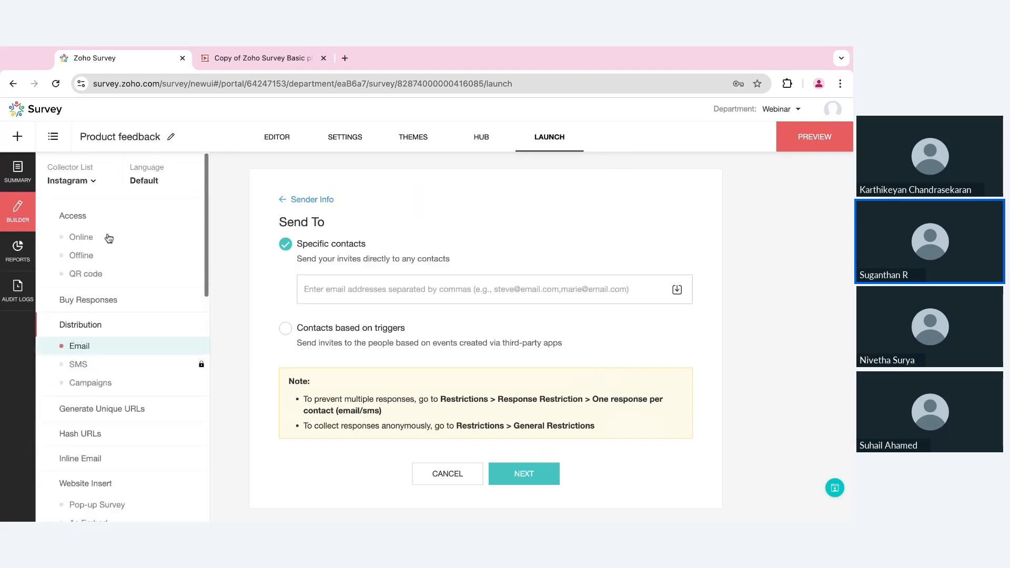
{"action": "left_click", "coordinate": [20, 254]}
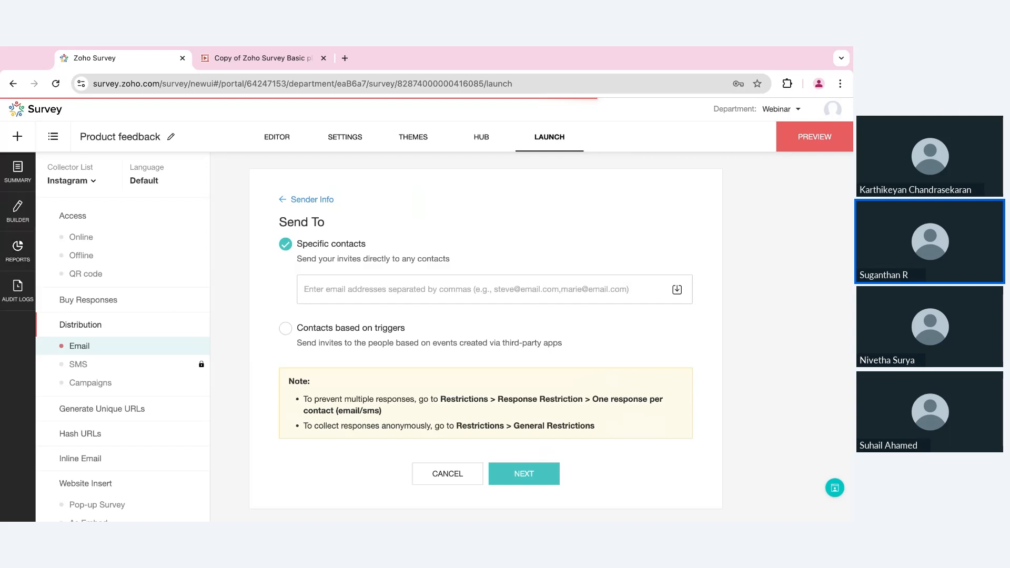
- Open the 86-response report for Sample Survey - Hospitality 2023 in the marketting department
{"action": "left_click", "coordinate": [32, 112]}
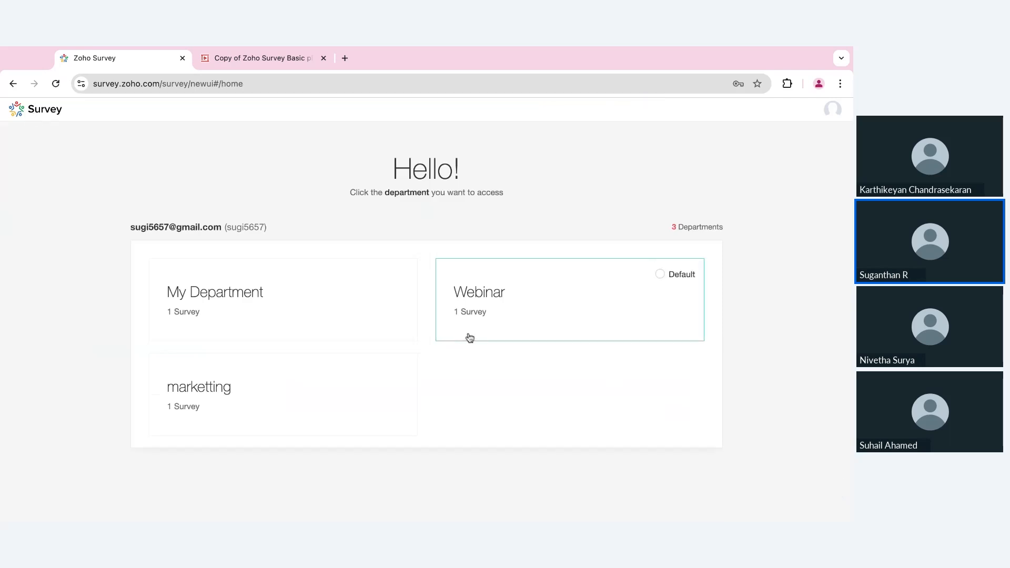
{"action": "left_click", "coordinate": [284, 413]}
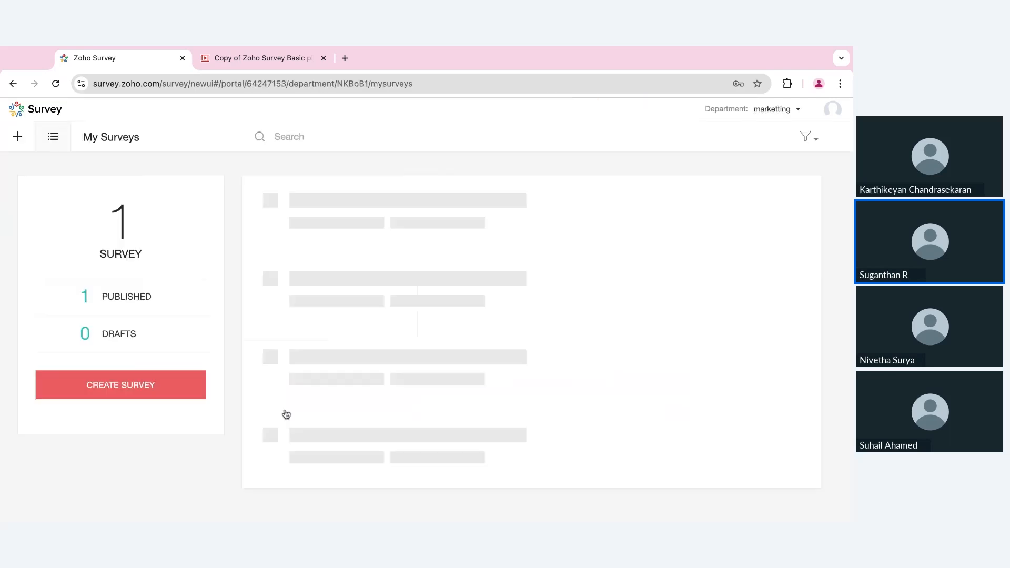
{"action": "left_click", "coordinate": [784, 230]}
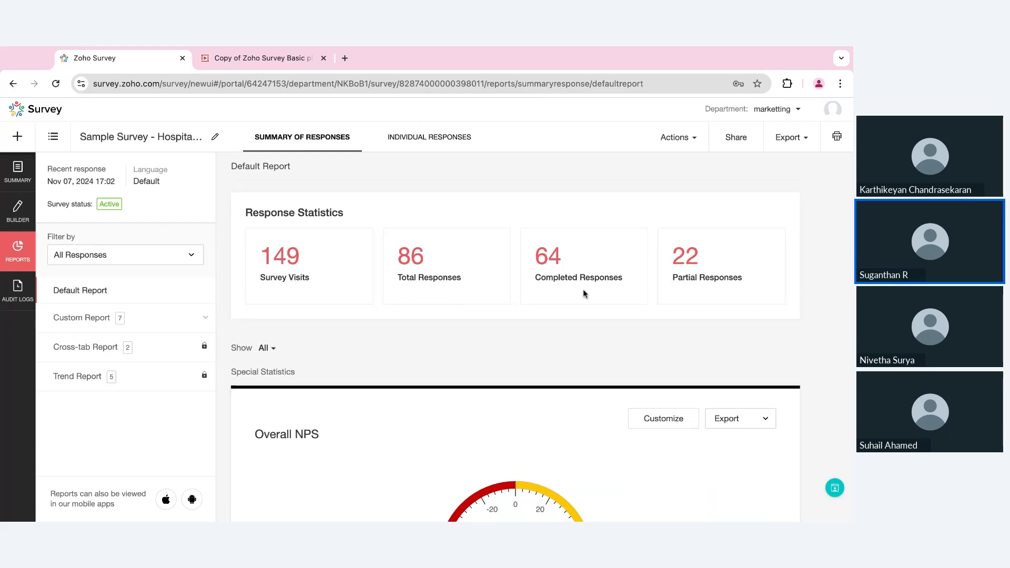
- Scroll past Overall NPS 47.37, CSAT 80.05 and average ratings to the Q1 chart
{"action": "scroll", "coordinate": [587, 412], "scroll_direction": "down", "scroll_amount": 4}
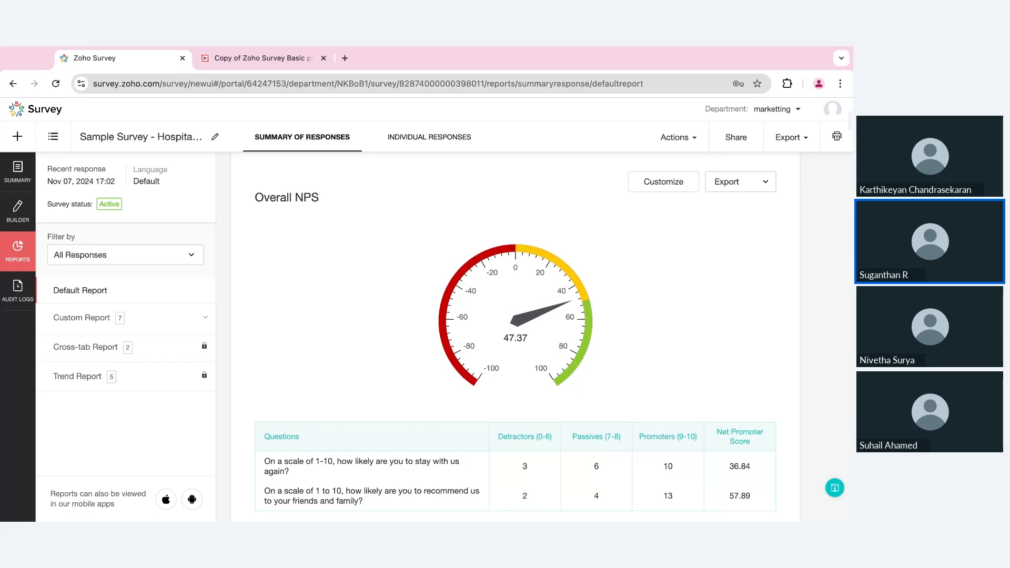
{"action": "scroll", "coordinate": [525, 325], "scroll_direction": "down", "scroll_amount": 2}
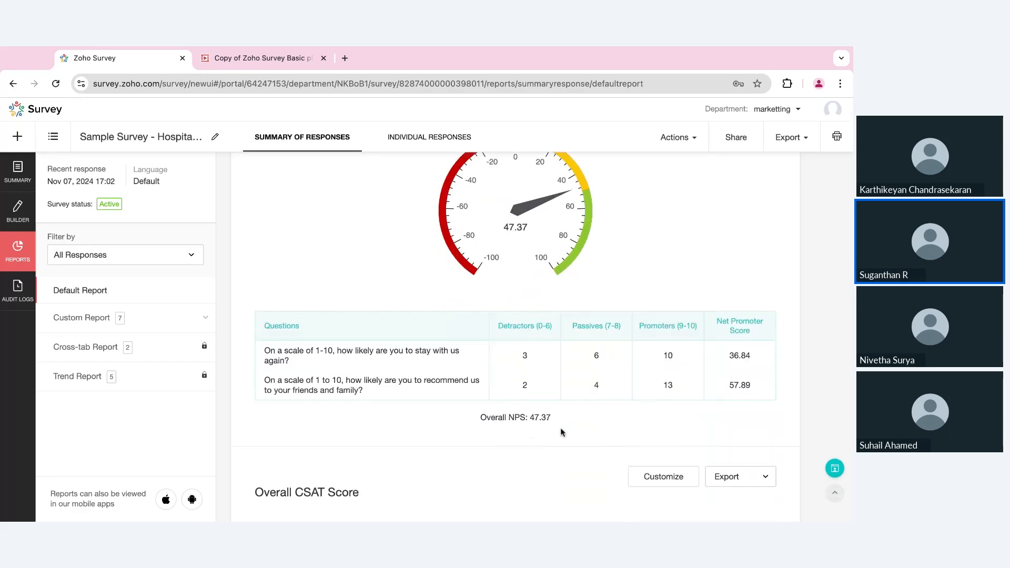
{"action": "scroll", "coordinate": [562, 433], "scroll_direction": "down", "scroll_amount": 5}
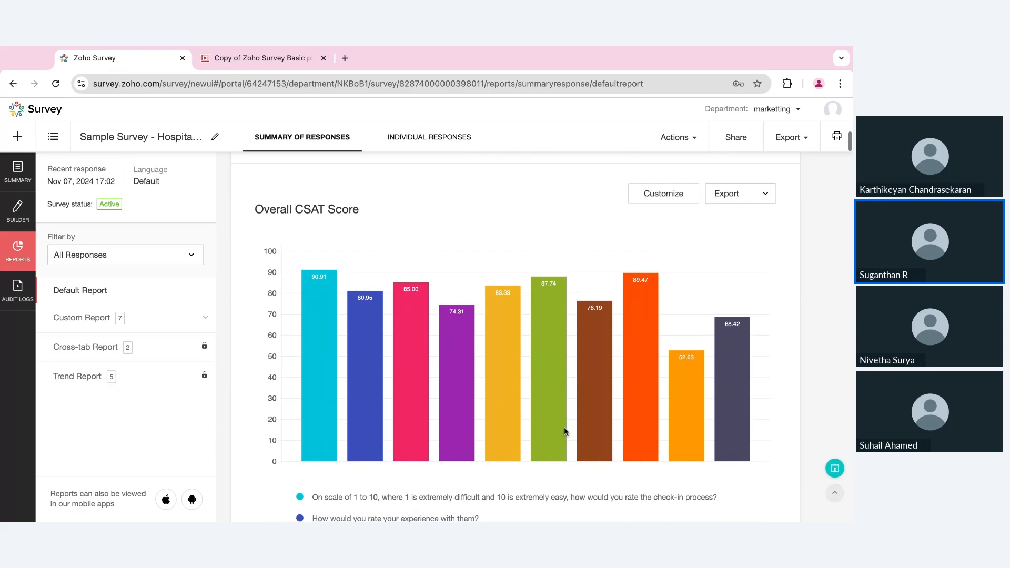
{"action": "scroll", "coordinate": [564, 427], "scroll_direction": "down", "scroll_amount": 5}
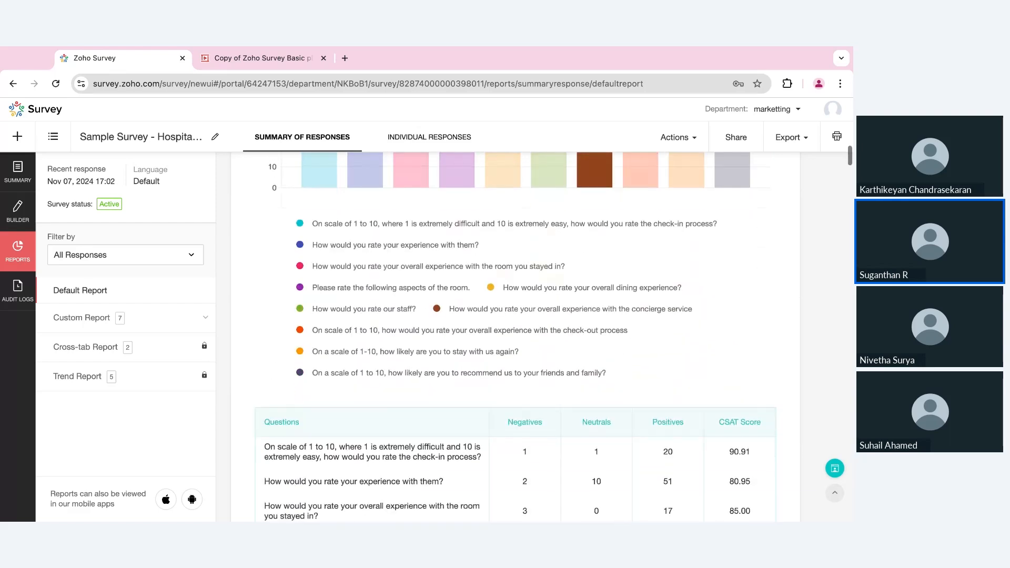
{"action": "scroll", "coordinate": [515, 337], "scroll_direction": "down", "scroll_amount": 3}
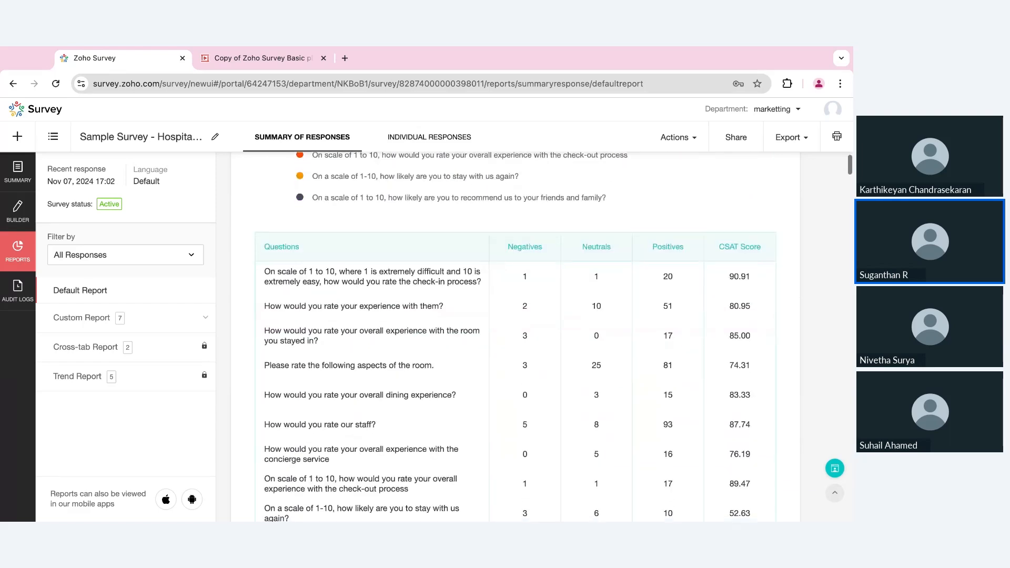
{"action": "scroll", "coordinate": [515, 337], "scroll_direction": "down", "scroll_amount": 3}
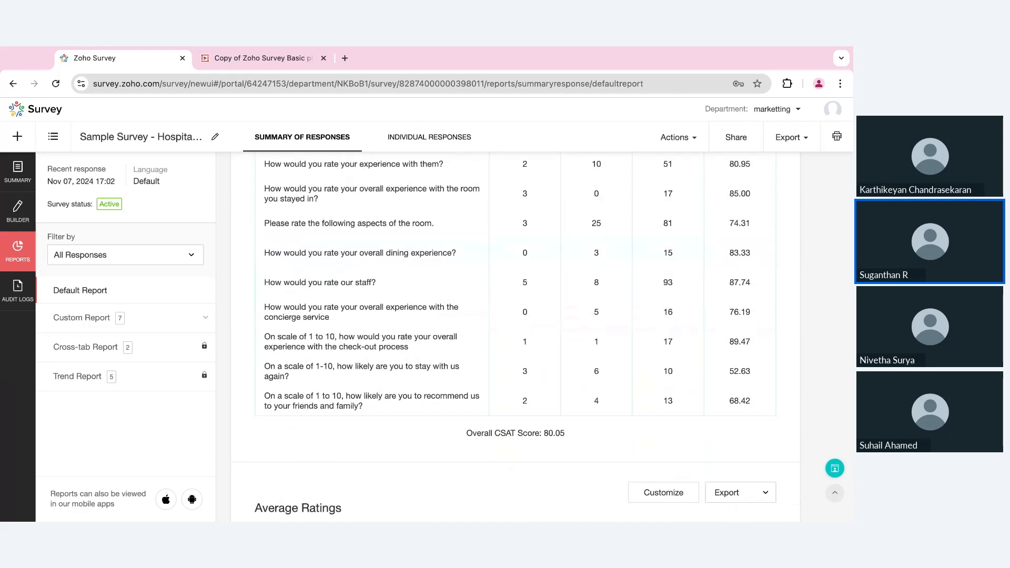
{"action": "scroll", "coordinate": [625, 398], "scroll_direction": "down", "scroll_amount": 1}
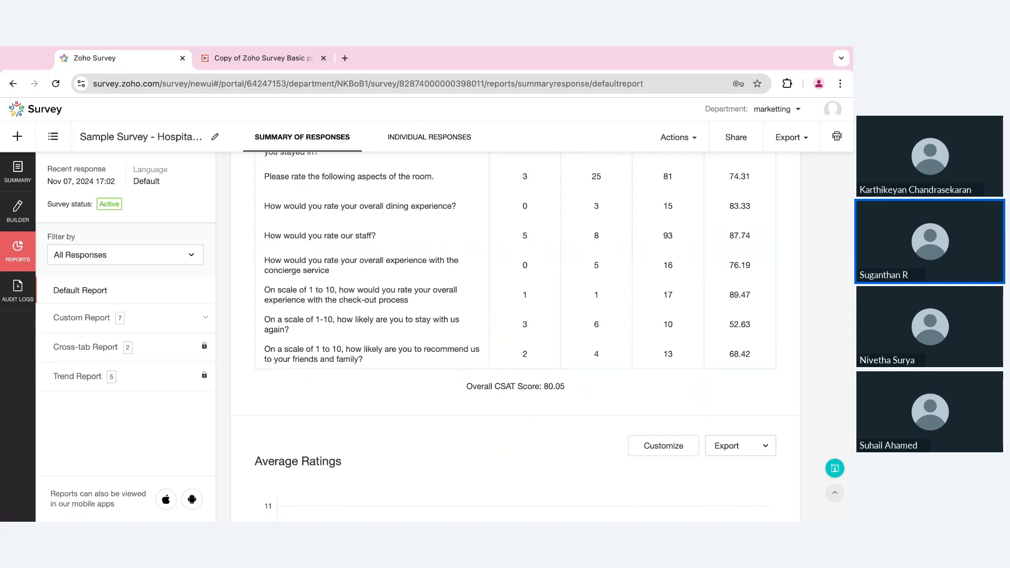
{"action": "scroll", "coordinate": [515, 337], "scroll_direction": "down", "scroll_amount": 12}
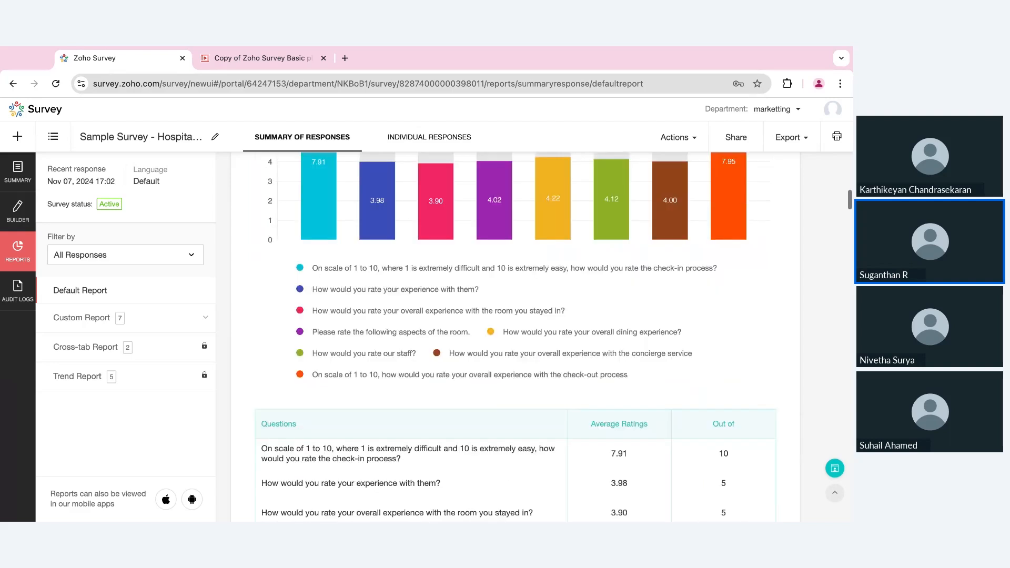
{"action": "scroll", "coordinate": [515, 336], "scroll_direction": "down", "scroll_amount": 8}
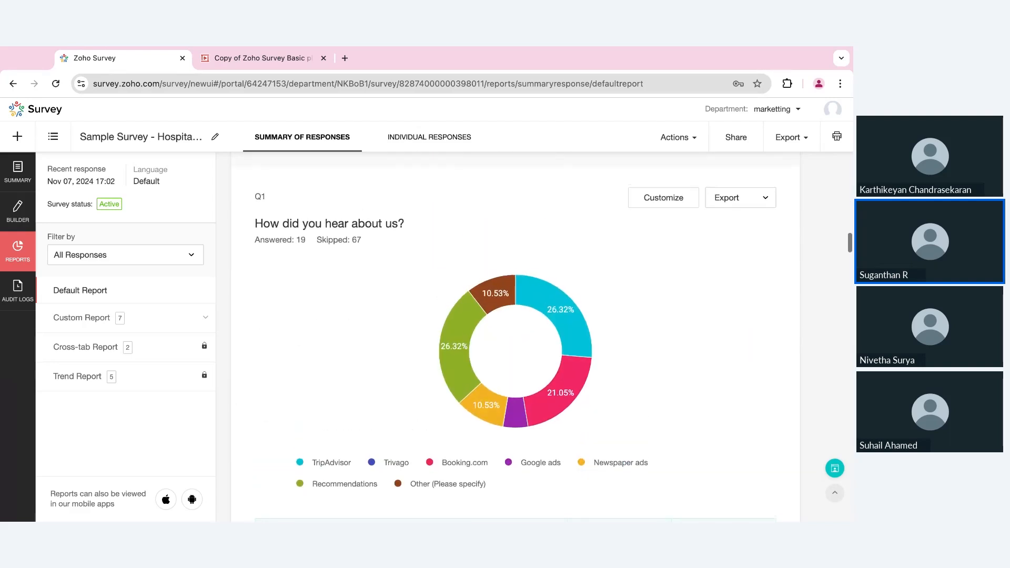
- Change the Q1 'How did you hear about us?' chart from donut to gauge and save
{"action": "left_click", "coordinate": [663, 198]}
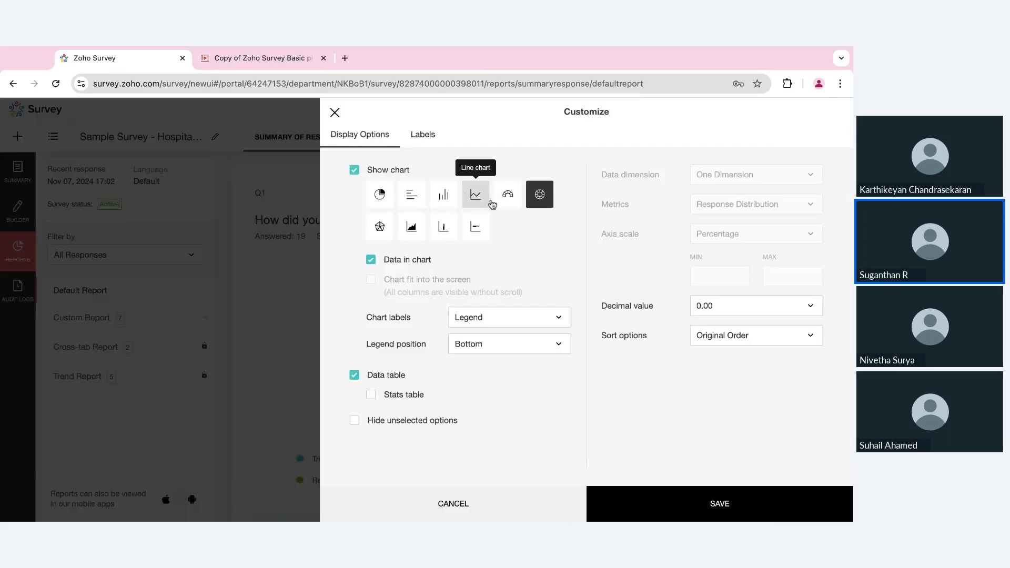
{"action": "left_click", "coordinate": [508, 196]}
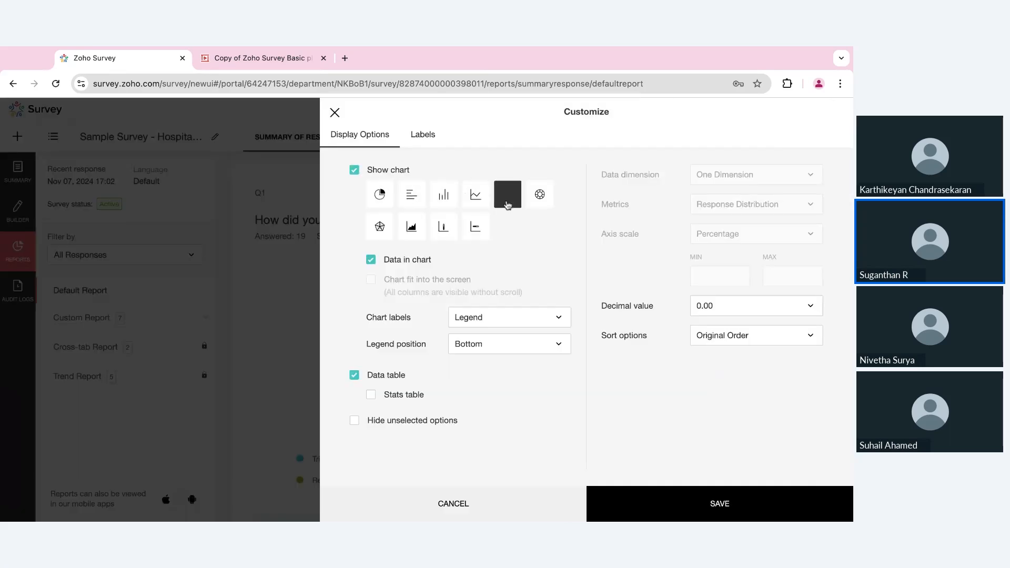
{"action": "left_click", "coordinate": [653, 506]}
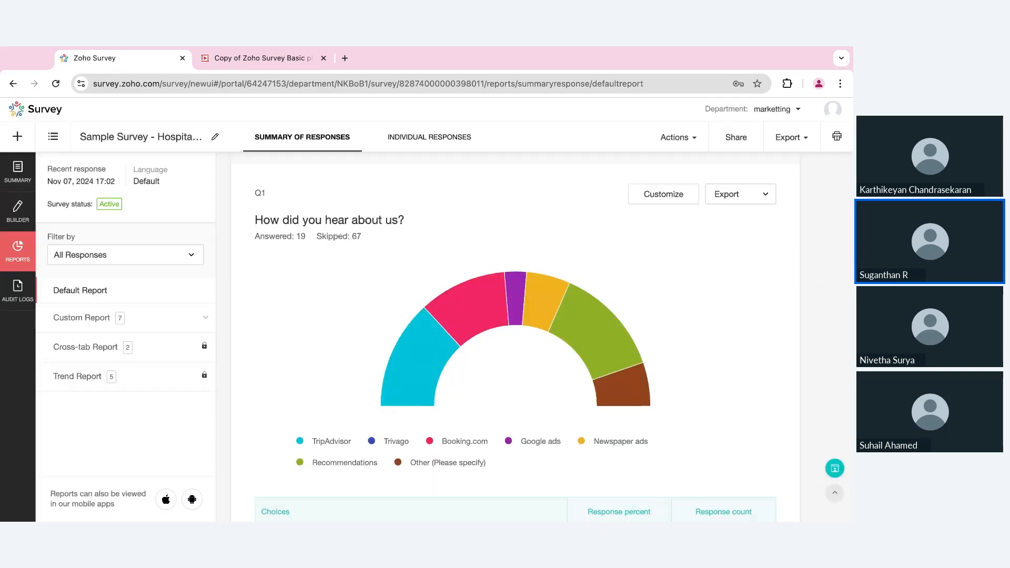
{"action": "scroll", "coordinate": [714, 399], "scroll_direction": "down", "scroll_amount": 5}
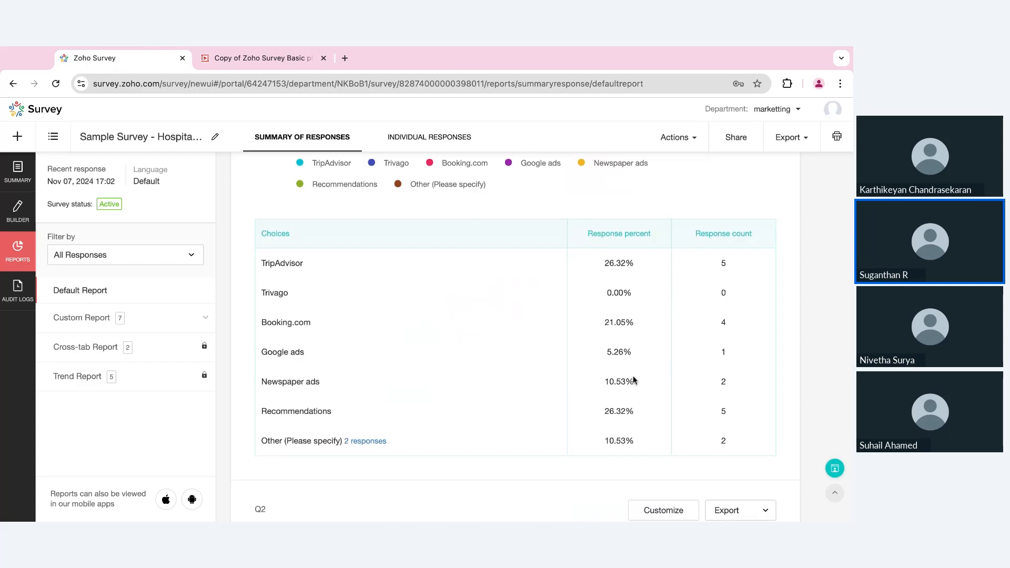
- Scroll down to Q15 'We're glad to hear that!' with 5 answered and 81 skipped
{"action": "scroll", "coordinate": [634, 379], "scroll_direction": "down", "scroll_amount": 15}
{"action": "scroll", "coordinate": [633, 375], "scroll_direction": "down", "scroll_amount": 20}
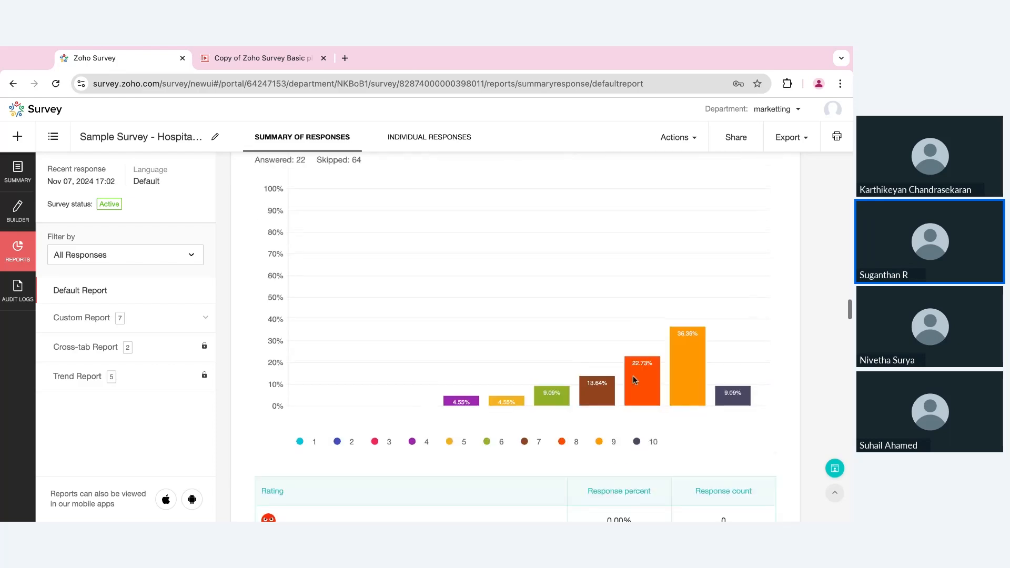
{"action": "scroll", "coordinate": [634, 376], "scroll_direction": "down", "scroll_amount": 10}
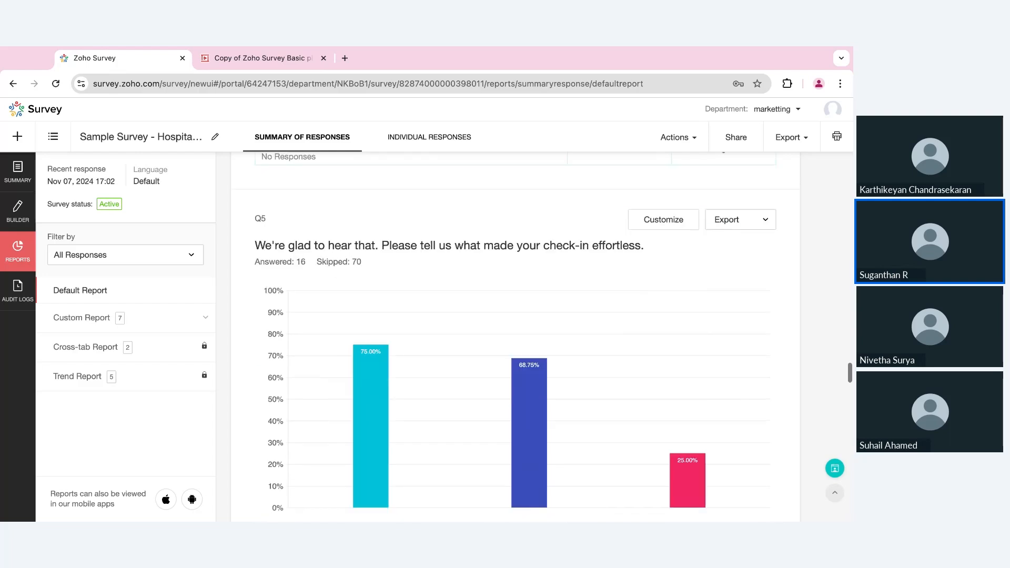
{"action": "scroll", "coordinate": [633, 375], "scroll_direction": "down", "scroll_amount": 5}
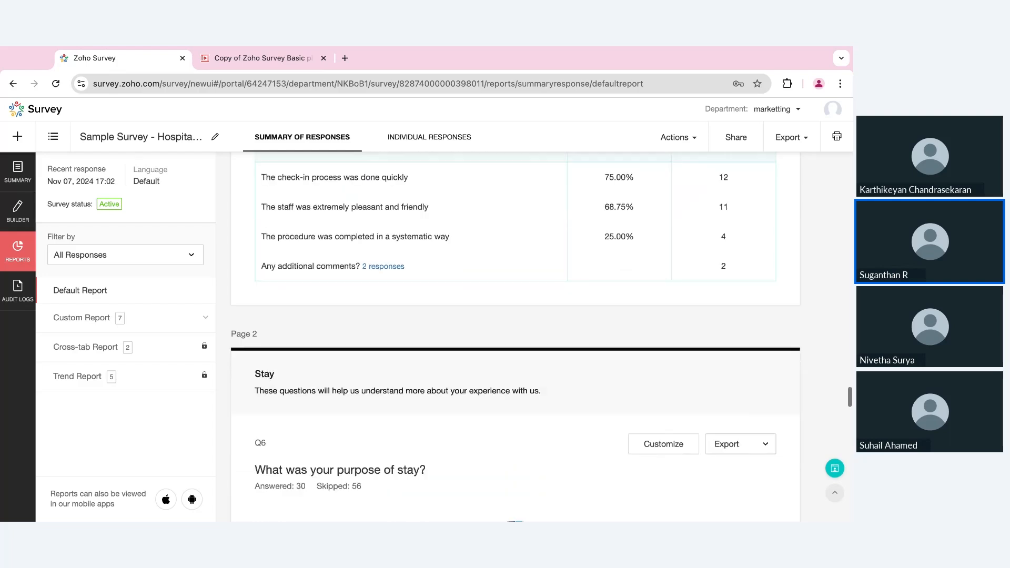
{"action": "scroll", "coordinate": [633, 376], "scroll_direction": "down", "scroll_amount": 10}
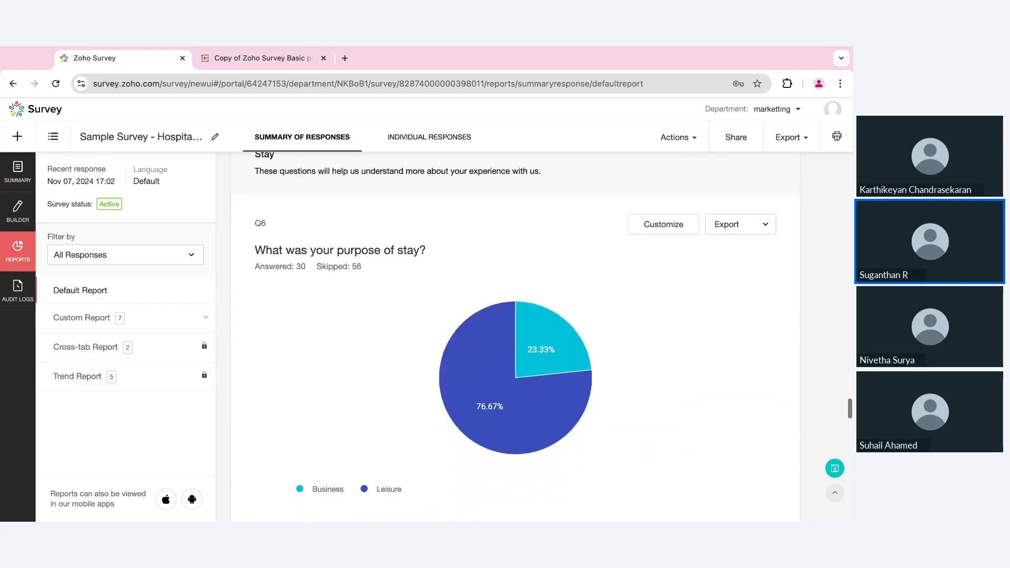
{"action": "scroll", "coordinate": [516, 337], "scroll_direction": "down", "scroll_amount": 15}
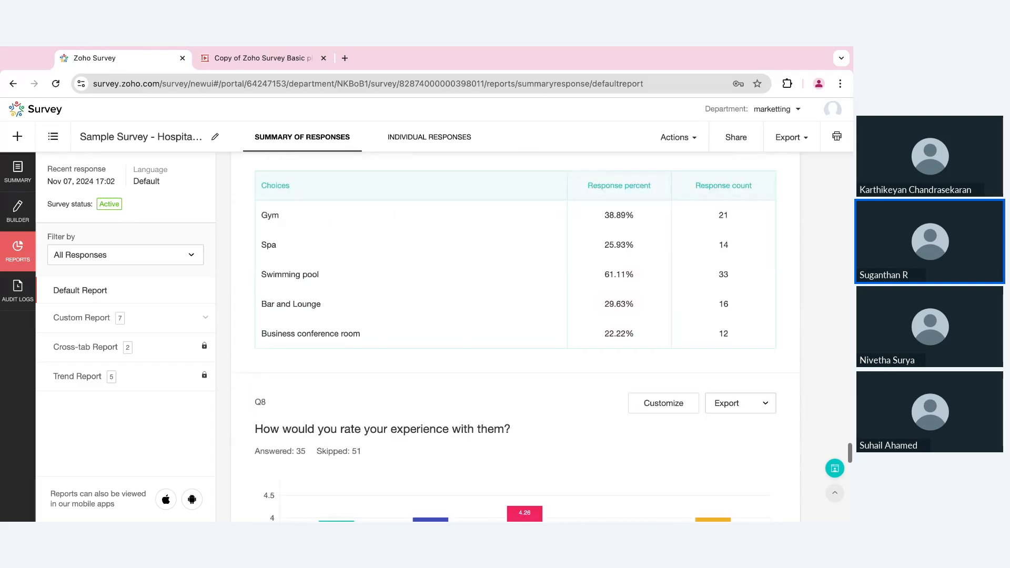
{"action": "scroll", "coordinate": [516, 337], "scroll_direction": "down", "scroll_amount": 15}
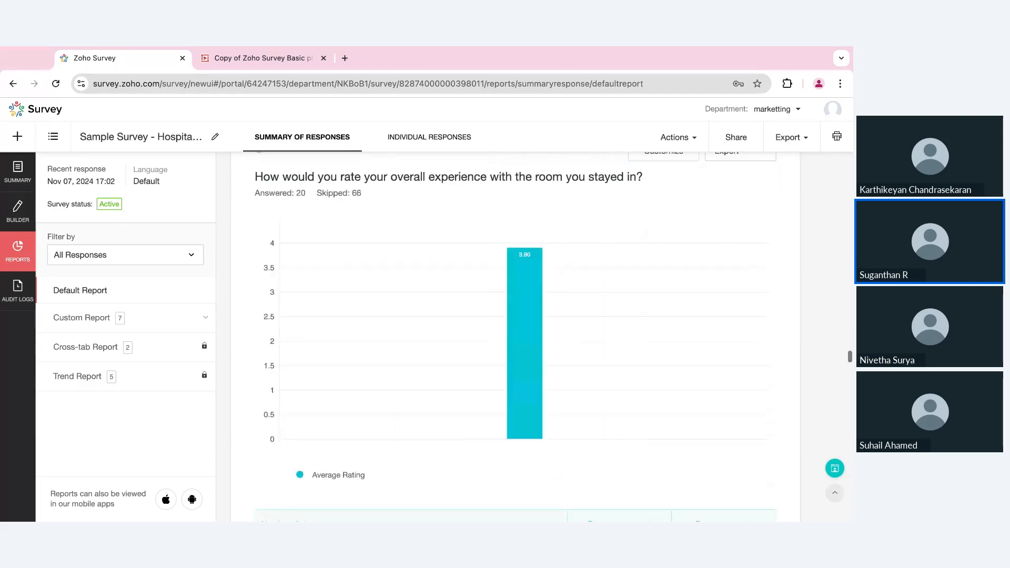
{"action": "scroll", "coordinate": [516, 337], "scroll_direction": "down", "scroll_amount": 15}
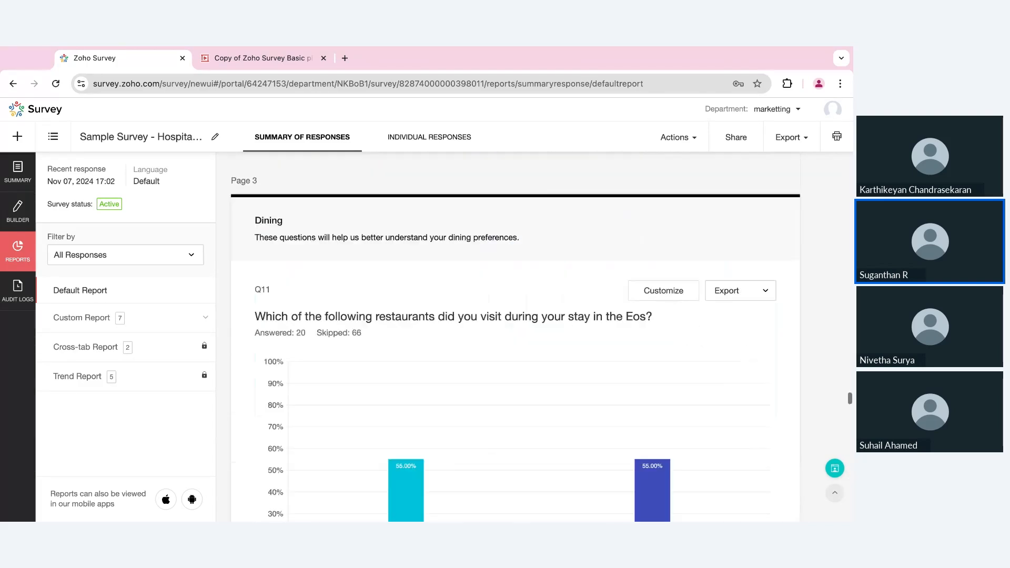
{"action": "scroll", "coordinate": [516, 337], "scroll_direction": "down", "scroll_amount": 15}
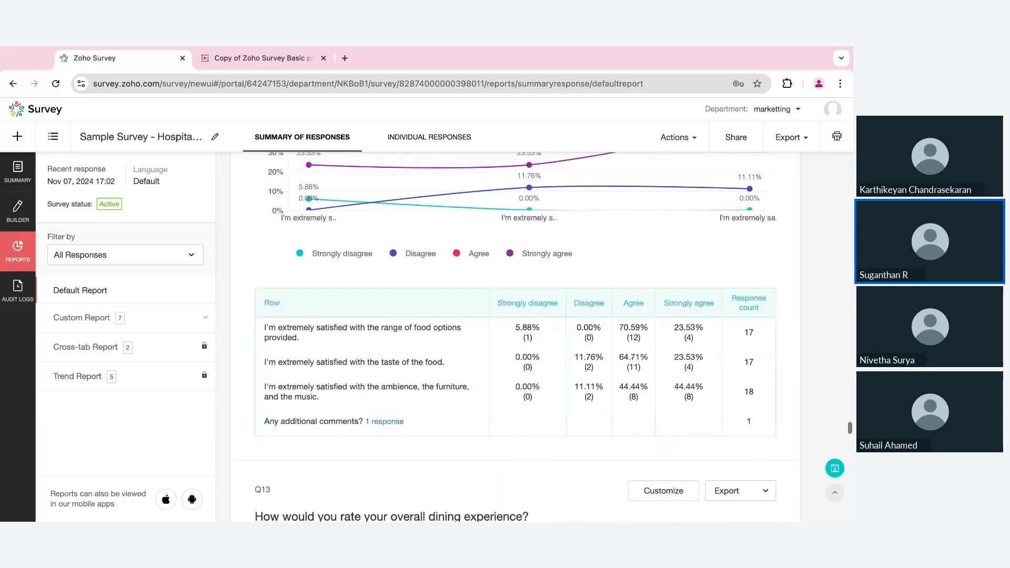
{"action": "scroll", "coordinate": [516, 336], "scroll_direction": "down", "scroll_amount": 10}
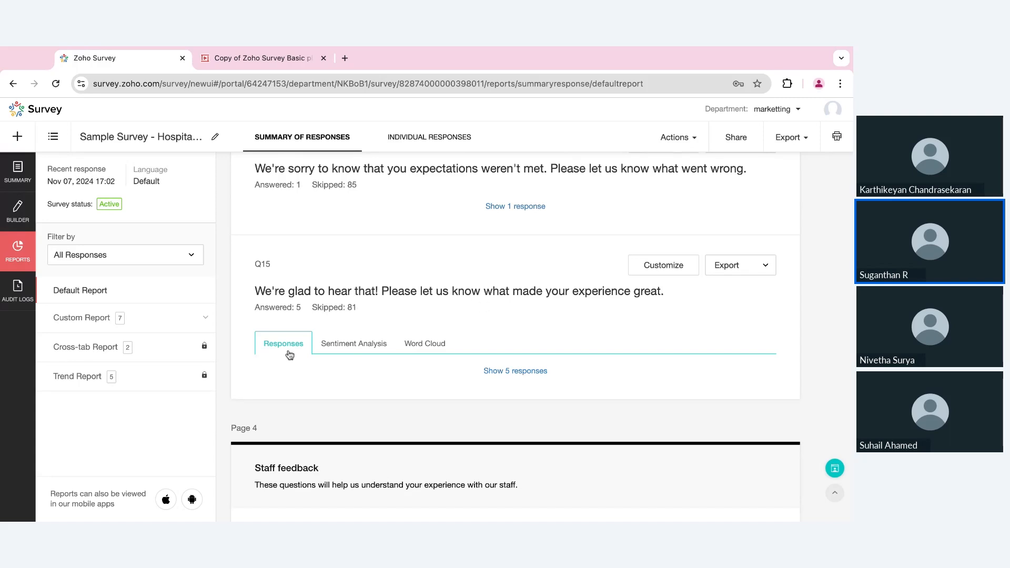
- Review all five written answers to Q15, then view their sentiment split: 25% negative, 75% positive
{"action": "left_click", "coordinate": [516, 372]}
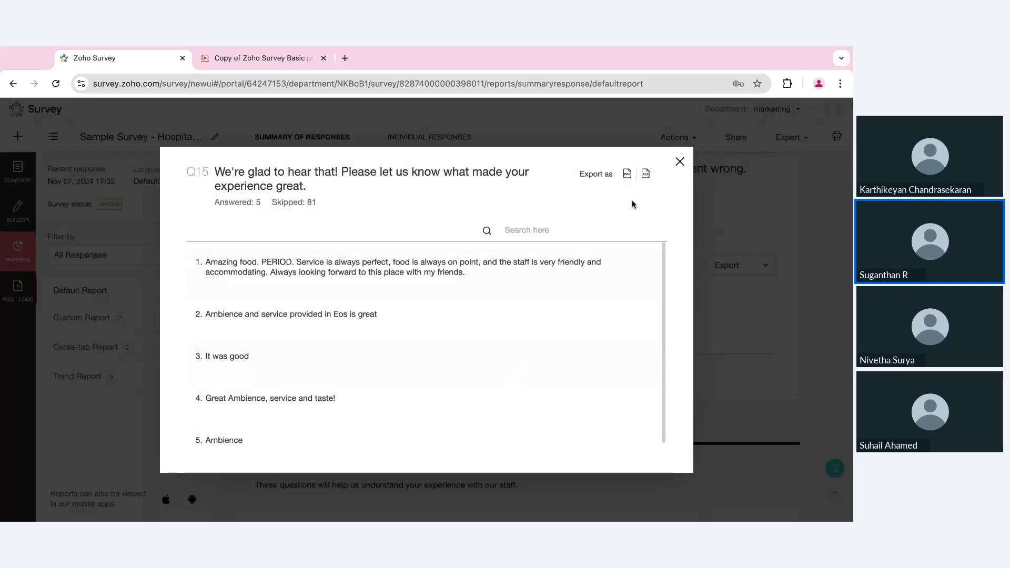
{"action": "left_click", "coordinate": [680, 161]}
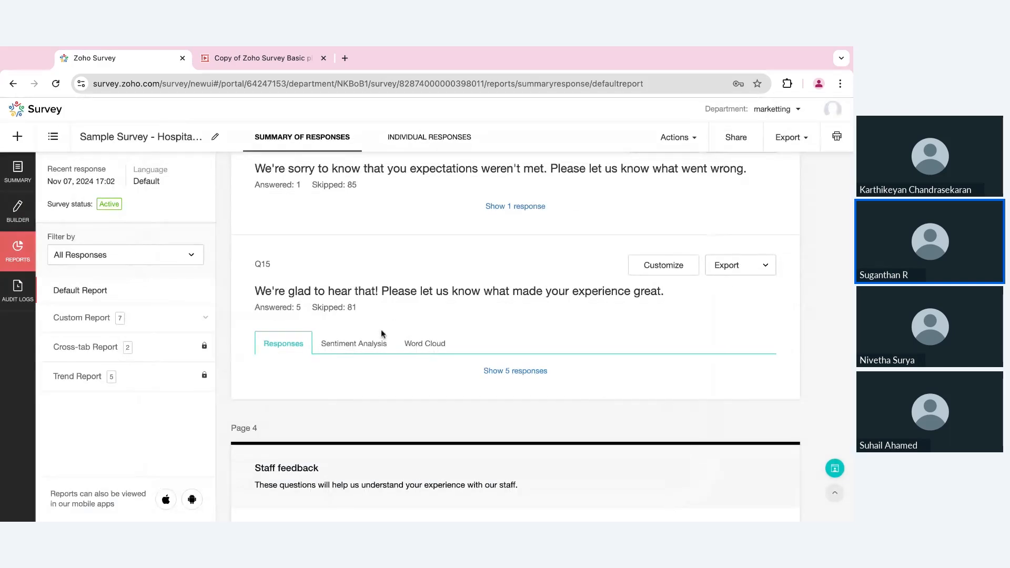
{"action": "left_click", "coordinate": [366, 348]}
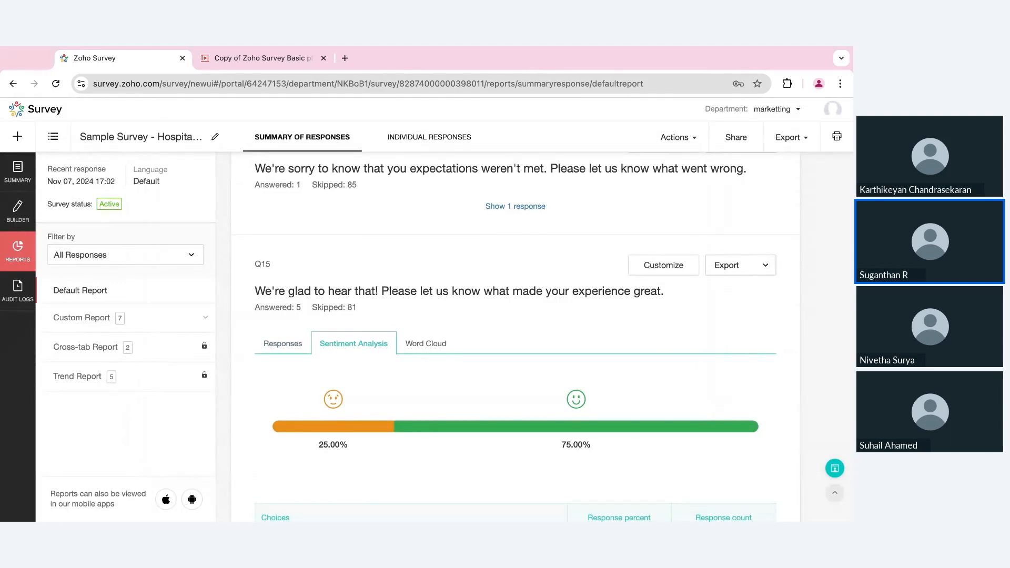
- Display Q15's word cloud and scan its frequency table: service 60.00%, Ambience 40.00%
{"action": "left_click", "coordinate": [424, 348]}
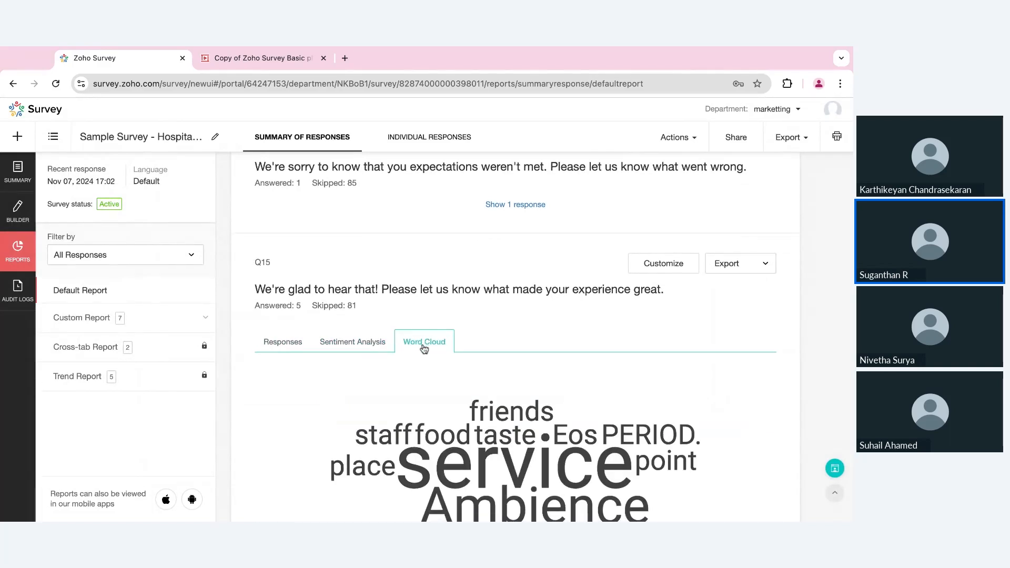
{"action": "scroll", "coordinate": [424, 348], "scroll_direction": "down", "scroll_amount": 2}
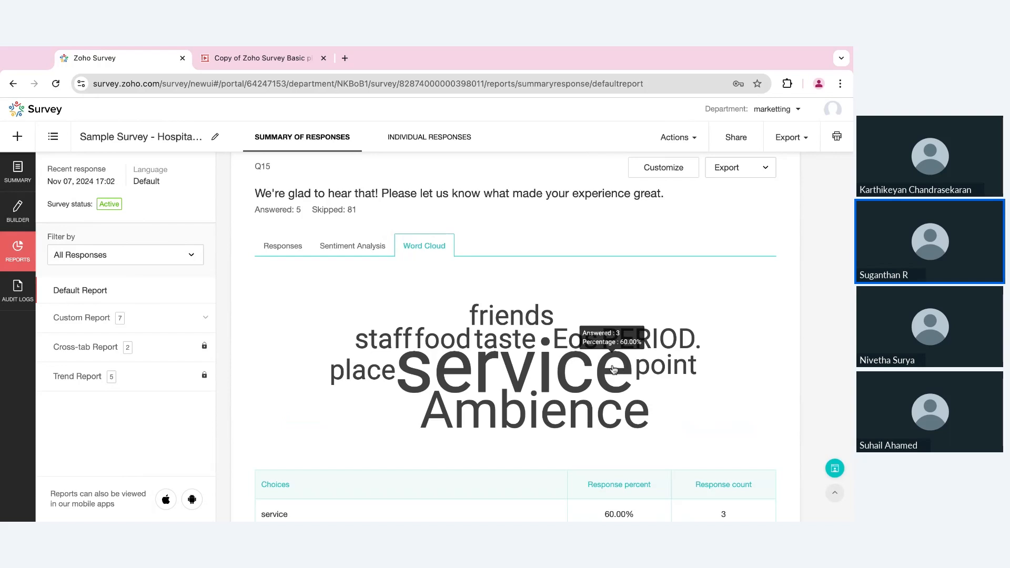
{"action": "scroll", "coordinate": [733, 387], "scroll_direction": "down", "scroll_amount": 2}
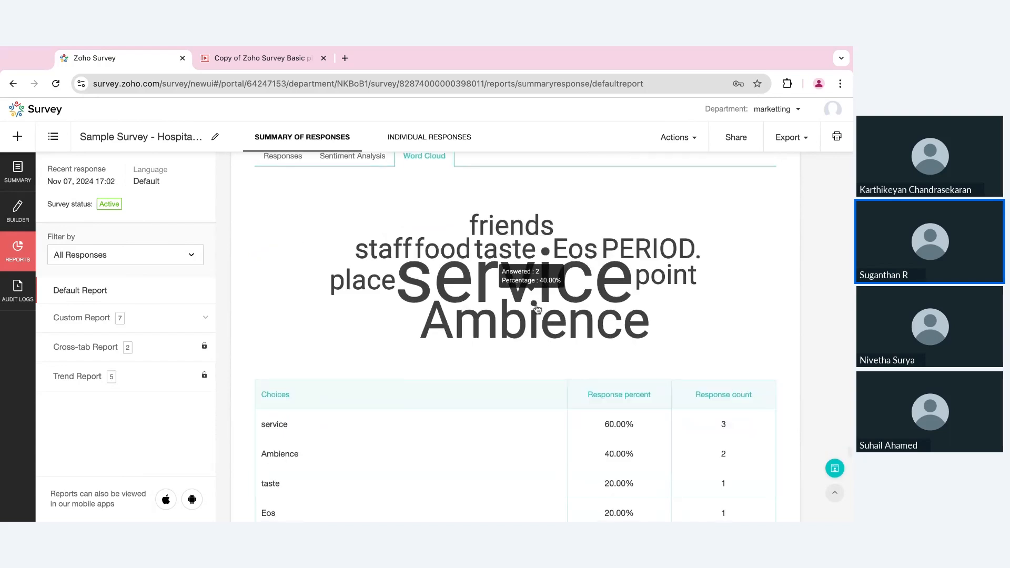
{"action": "scroll", "coordinate": [537, 309], "scroll_direction": "down", "scroll_amount": 2}
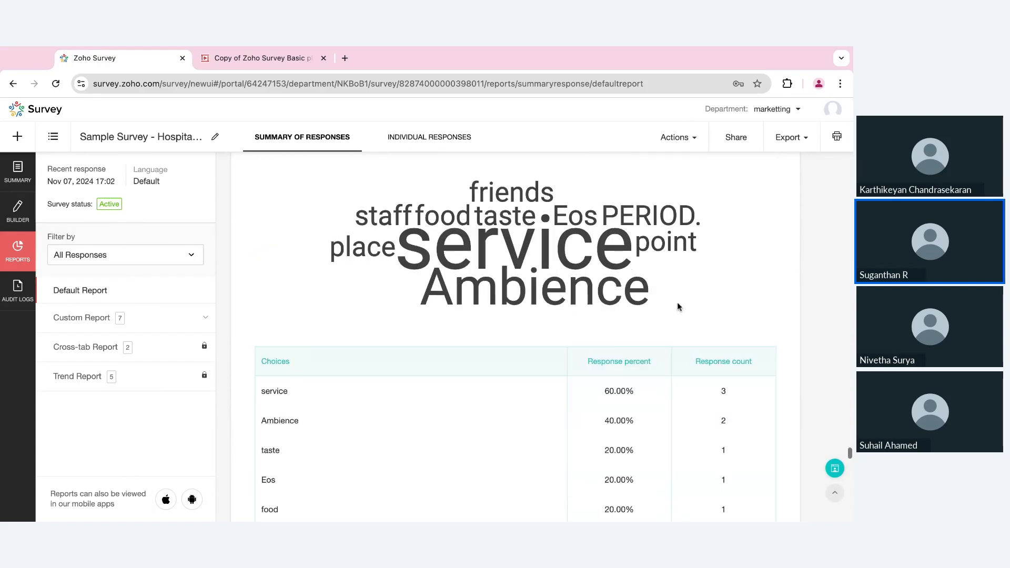
{"action": "scroll", "coordinate": [677, 302], "scroll_direction": "up", "scroll_amount": 1}
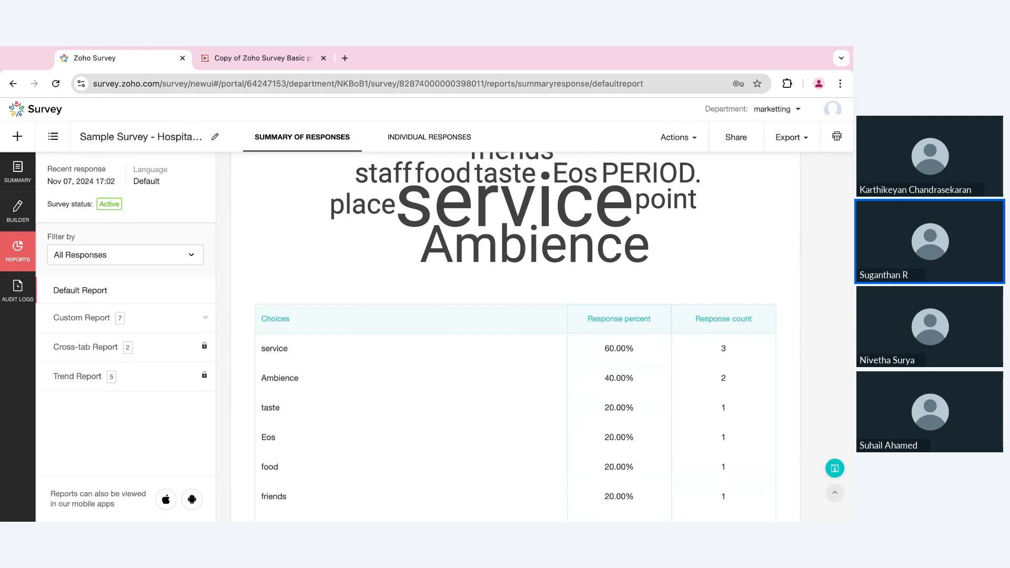
{"action": "scroll", "coordinate": [677, 302], "scroll_direction": "down", "scroll_amount": 2}
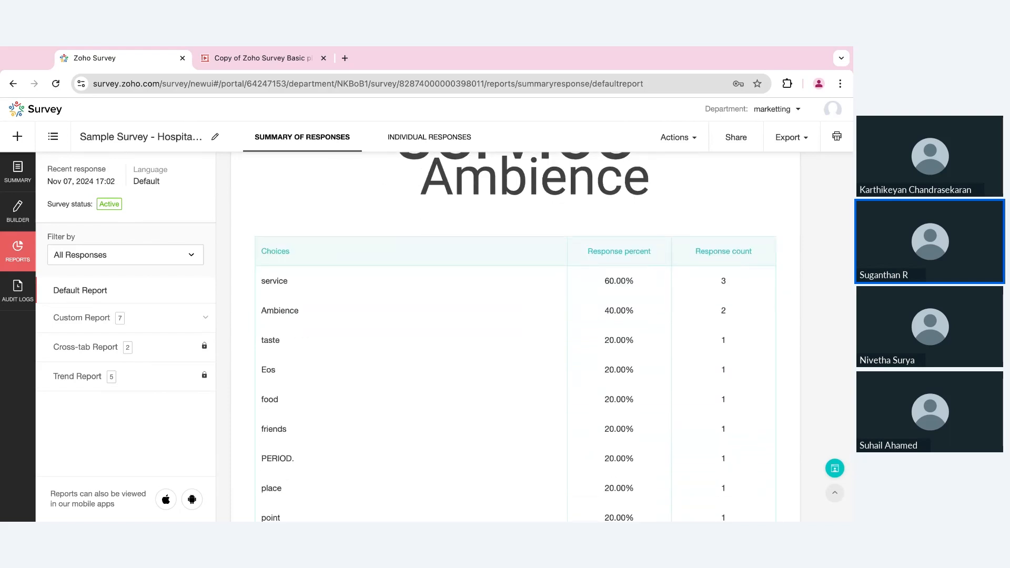
{"action": "scroll", "coordinate": [755, 192], "scroll_direction": "down", "scroll_amount": 3}
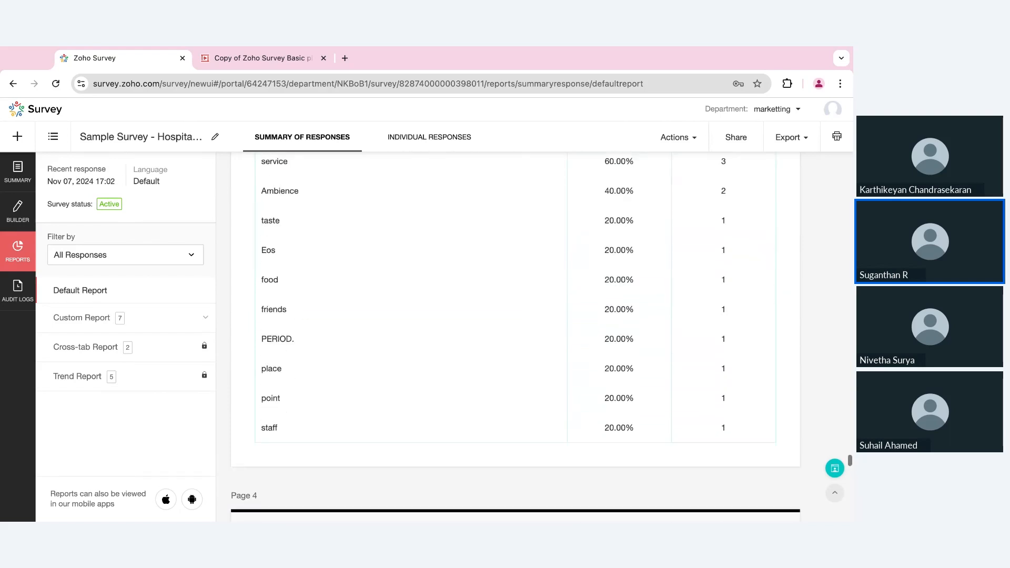
- Check the summary report's export options, then view individual responses, starting with a 1 min 28 sec partial response
{"action": "left_click", "coordinate": [788, 149]}
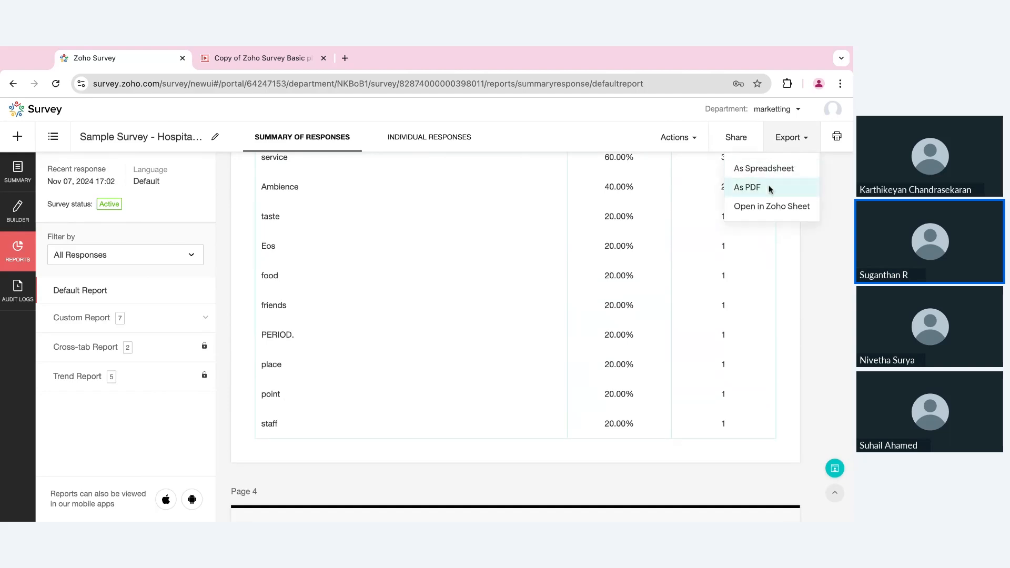
{"action": "left_click", "coordinate": [437, 140]}
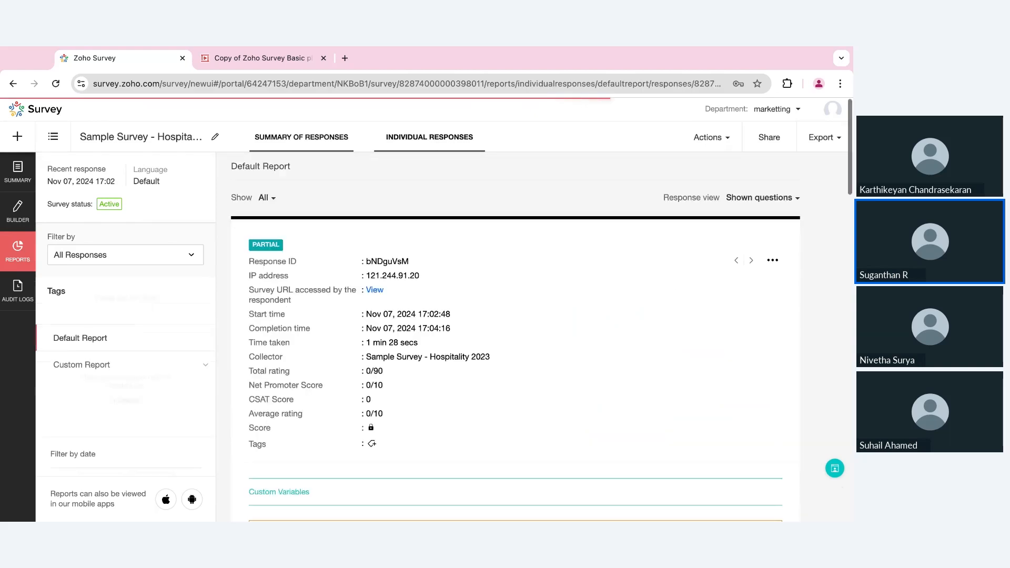
{"action": "left_click", "coordinate": [830, 152]}
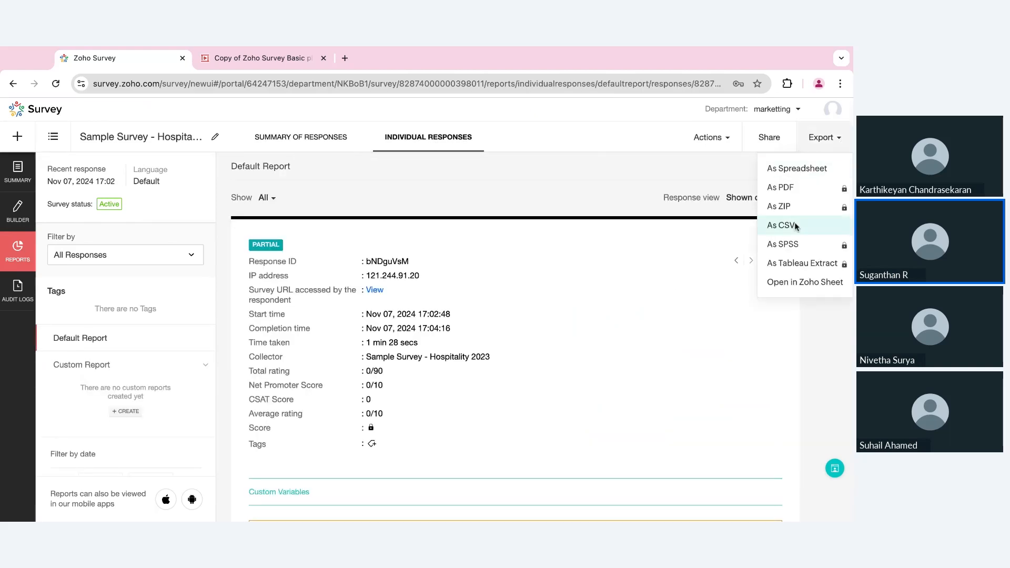
{"action": "left_click", "coordinate": [625, 164]}
{"action": "scroll", "coordinate": [791, 326], "scroll_direction": "down", "scroll_amount": 3}
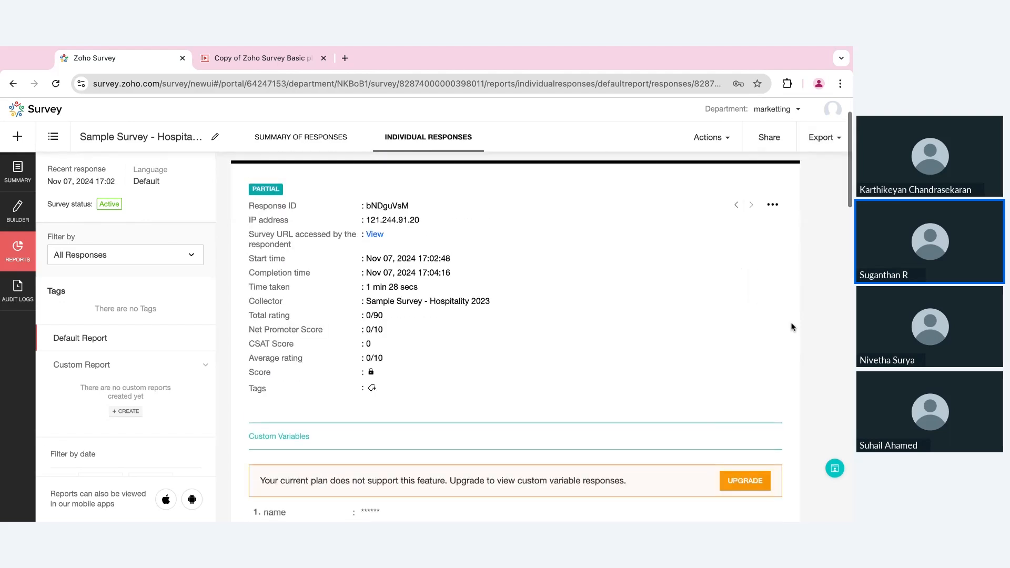
{"action": "left_click", "coordinate": [772, 197]}
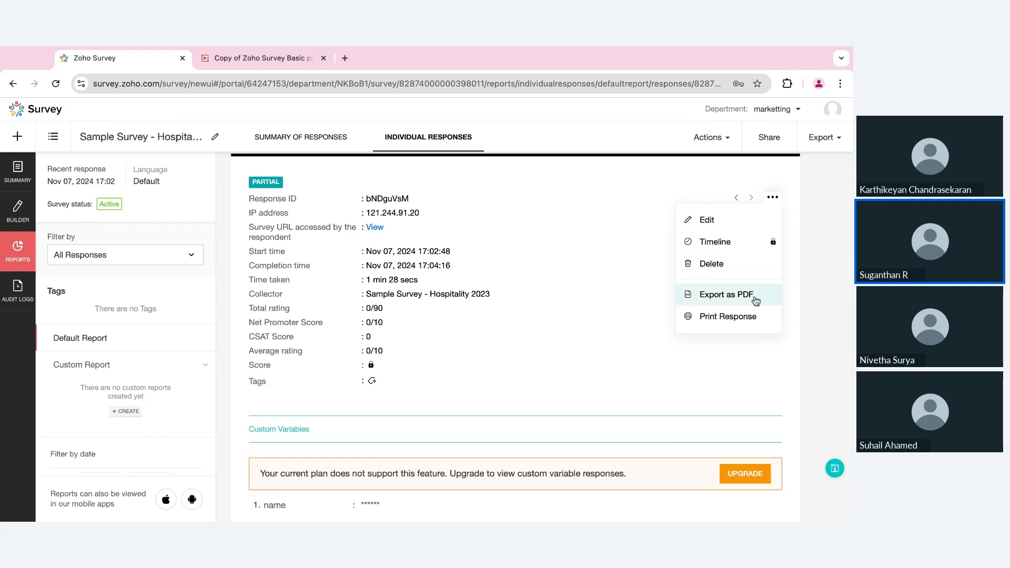
{"action": "left_click", "coordinate": [572, 264]}
{"action": "scroll", "coordinate": [573, 266], "scroll_direction": "up", "scroll_amount": 3}
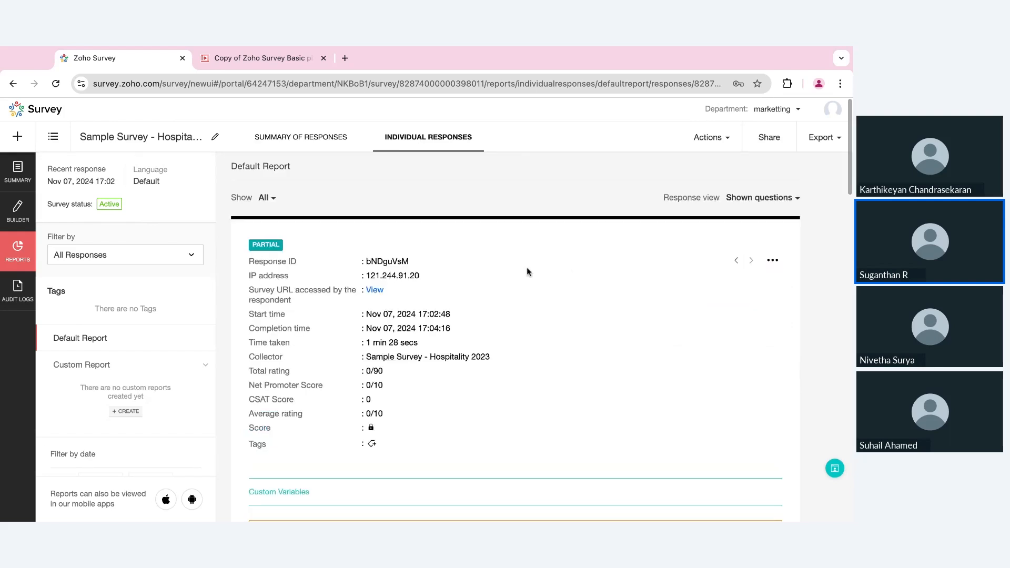